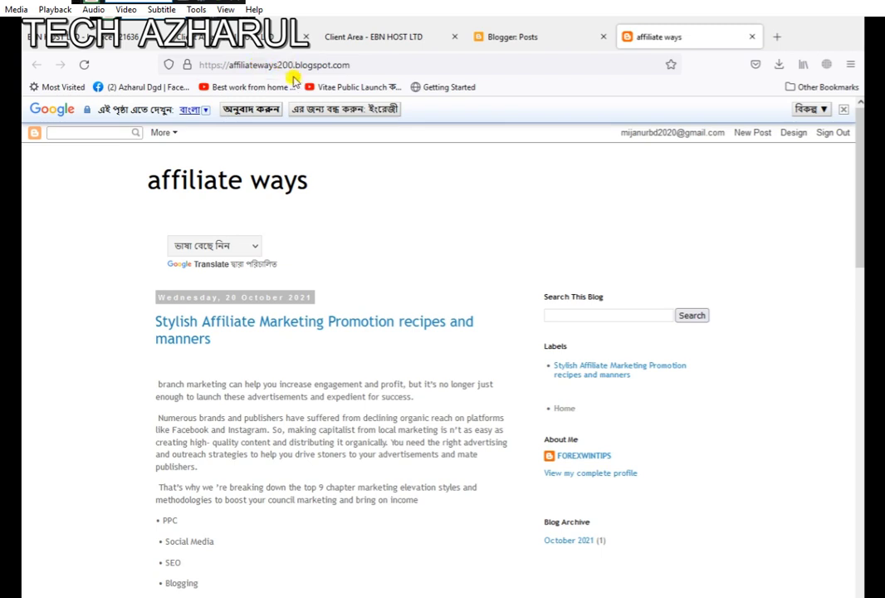
Step: Examine the affiliate ways blog's blogspot.com address and its published affiliate marketing post at 150% zoom
left_click(375, 64)
left_click_drag(376, 64, 168, 64)
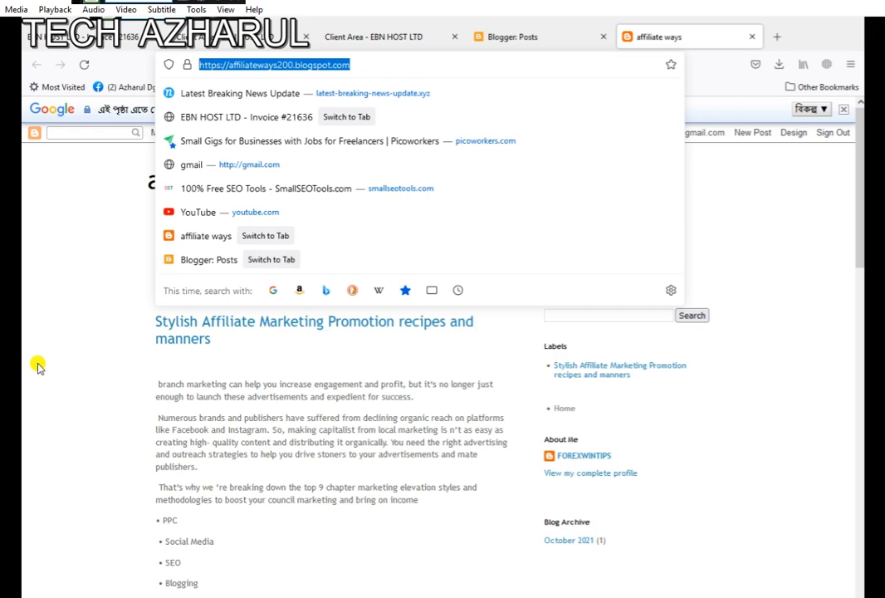
scroll(37, 365, "up", 3)
scroll(38, 366, "up", 2)
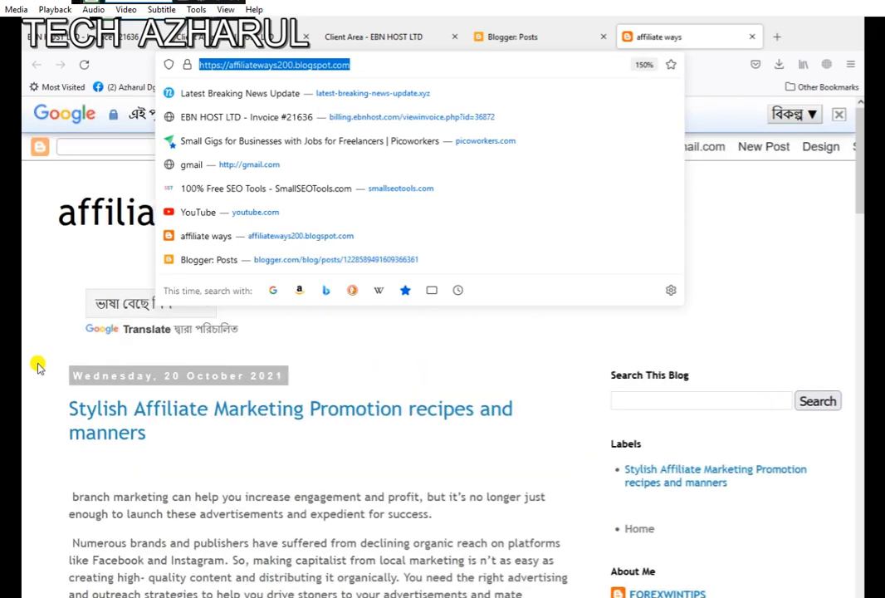
left_click(25, 314)
scroll(286, 376, "down", 5)
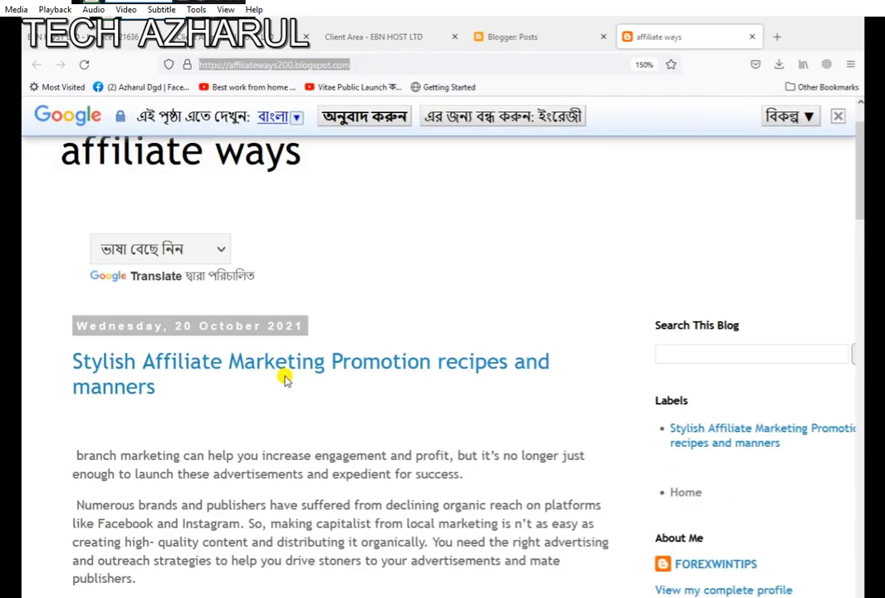
scroll(287, 375, "up", 5)
left_click(381, 64)
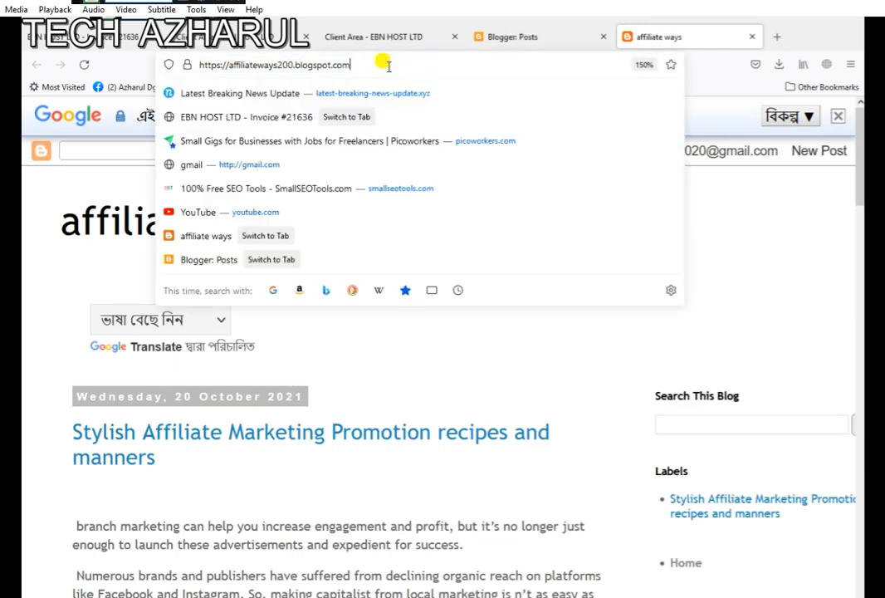
left_click(24, 311)
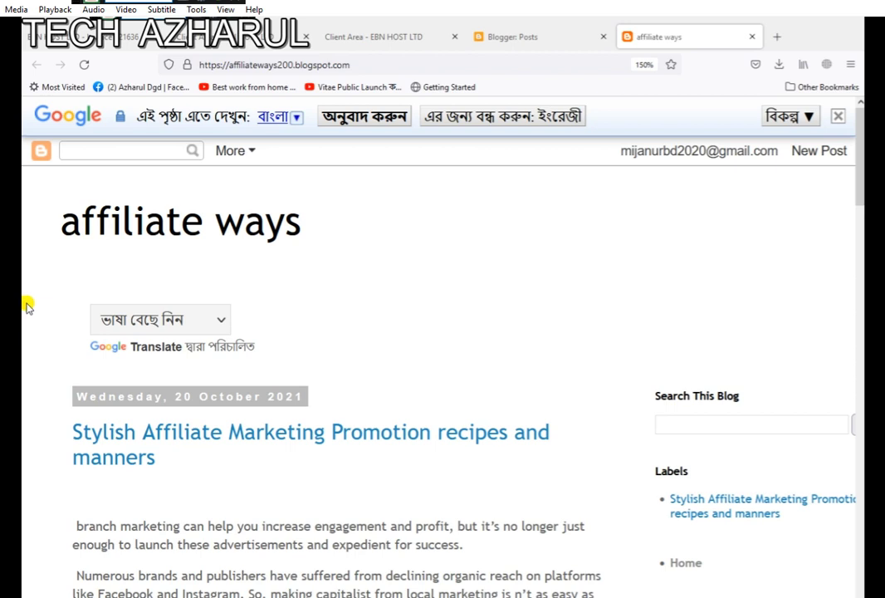
scroll(26, 303, "down", 3)
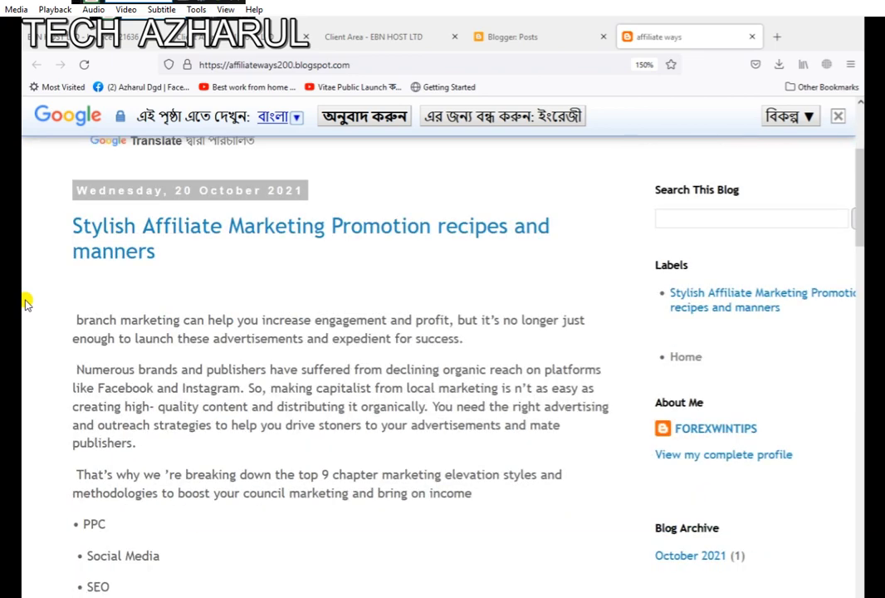
scroll(26, 304, "up", 3)
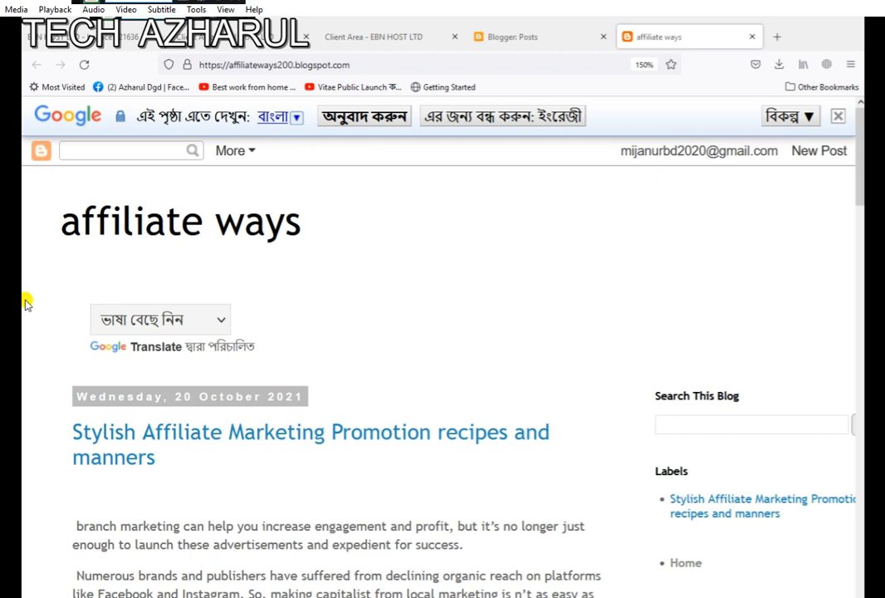
scroll(25, 304, "down", 3)
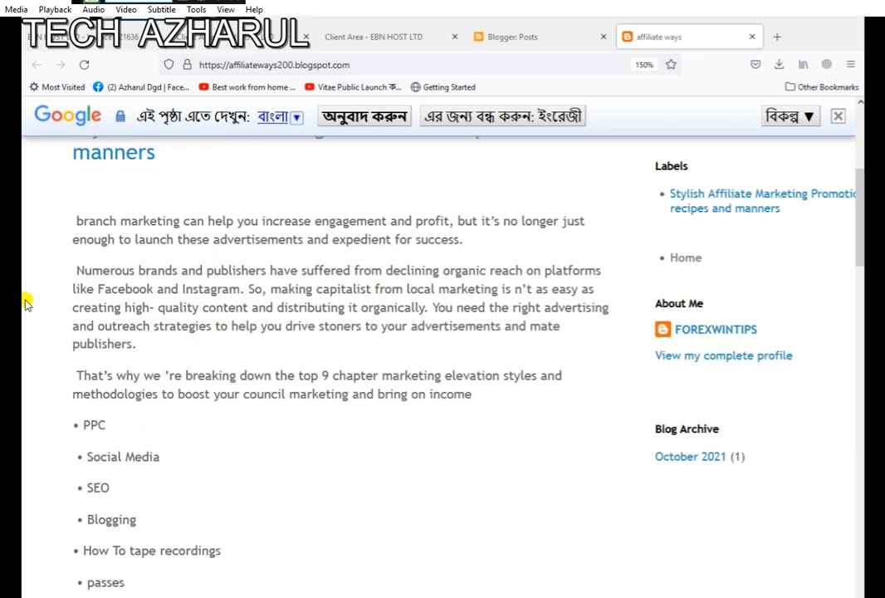
scroll(26, 304, "up", 3)
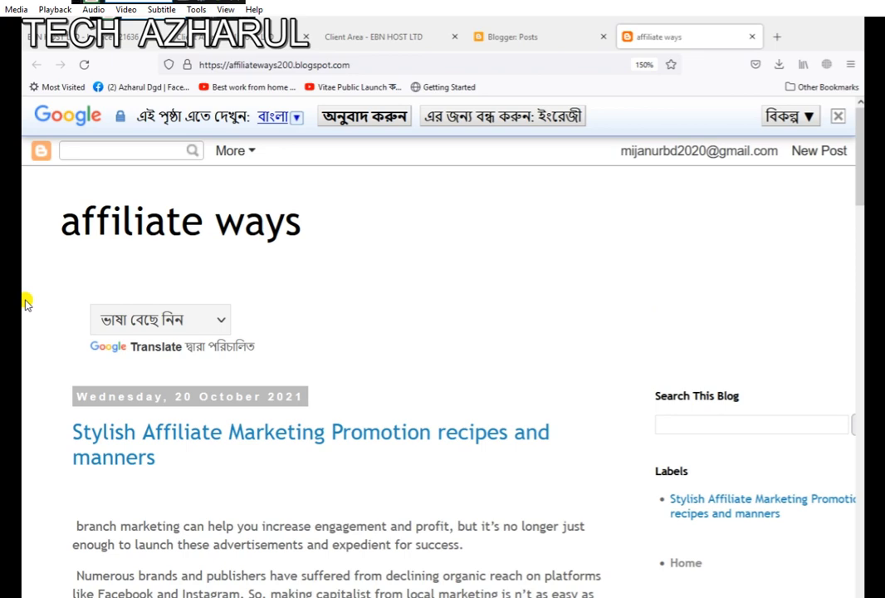
scroll(26, 304, "down", 3)
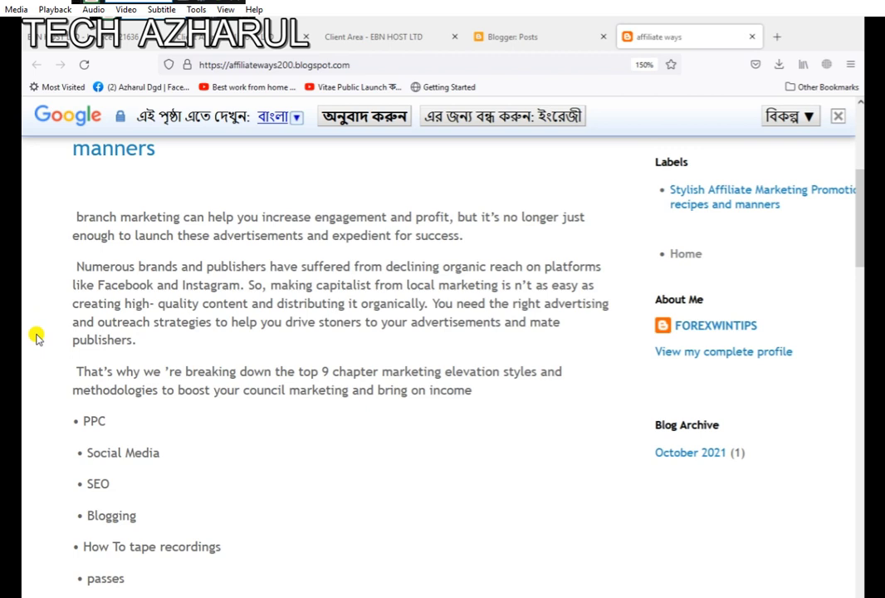
scroll(36, 336, "up", 3)
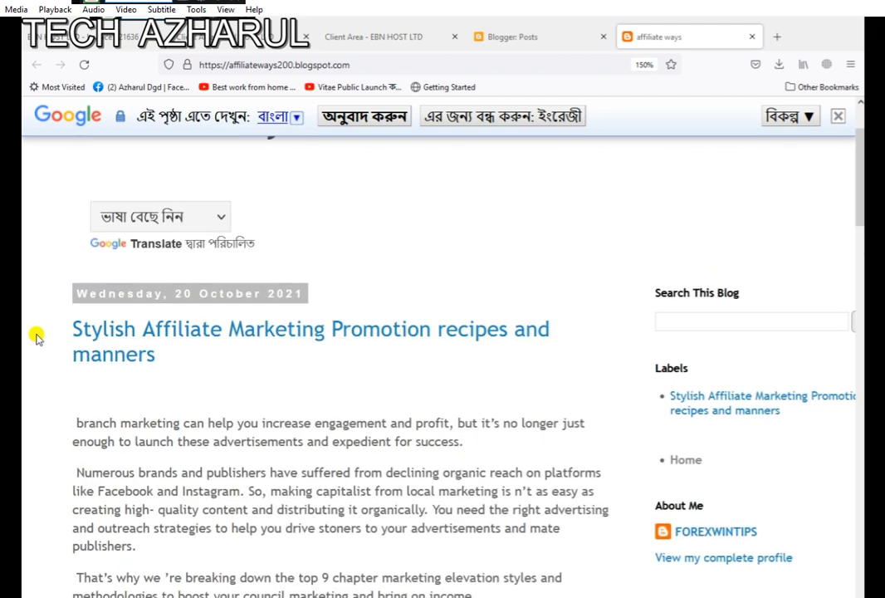
scroll(37, 337, "down", 6)
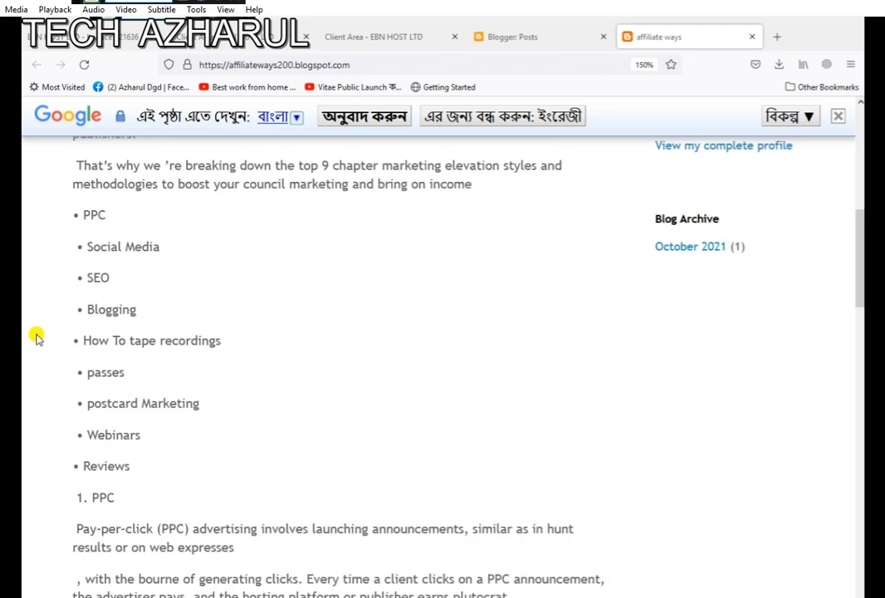
scroll(36, 336, "up", 8)
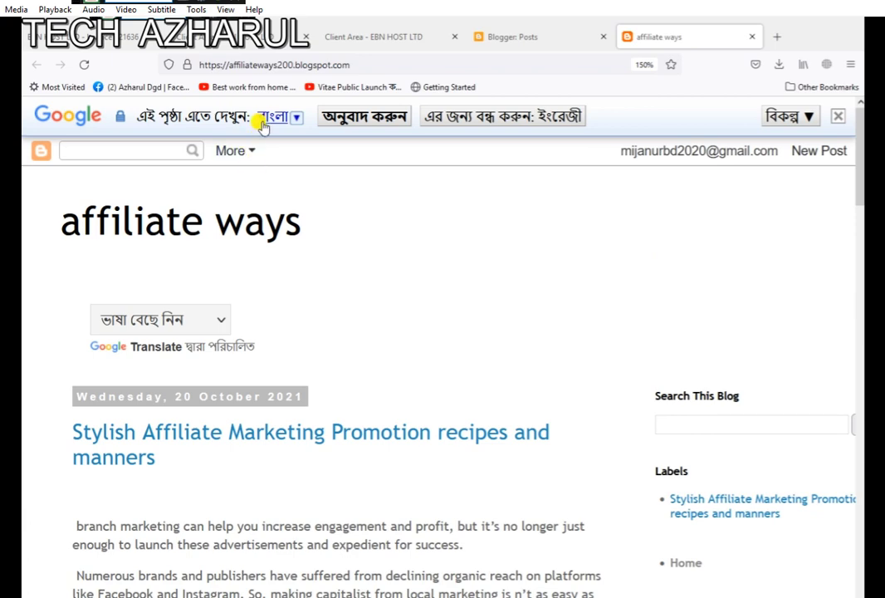
Step: Copy the domain name Offersheep.com from its product details page in the EBN Host client area
left_click(253, 31)
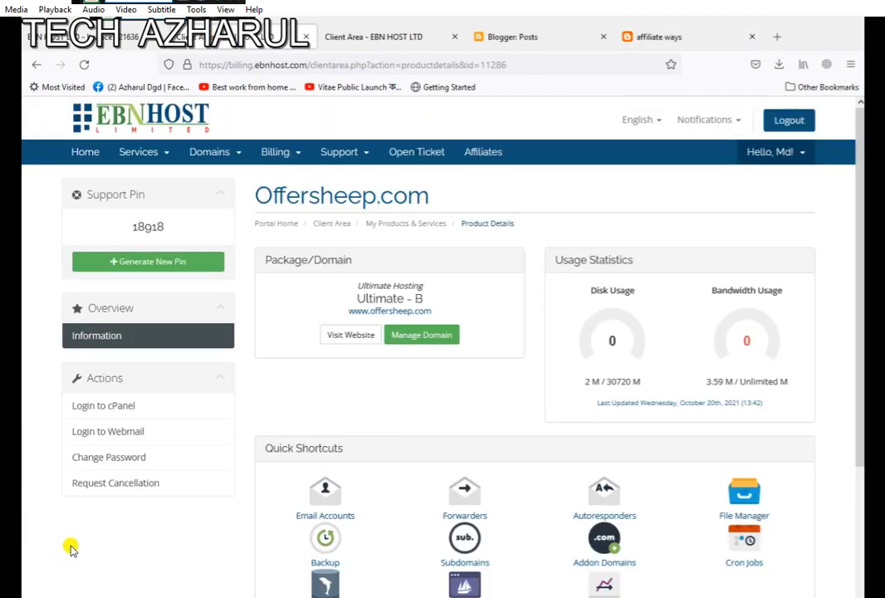
scroll(34, 517, "down", 3)
scroll(34, 517, "up", 3)
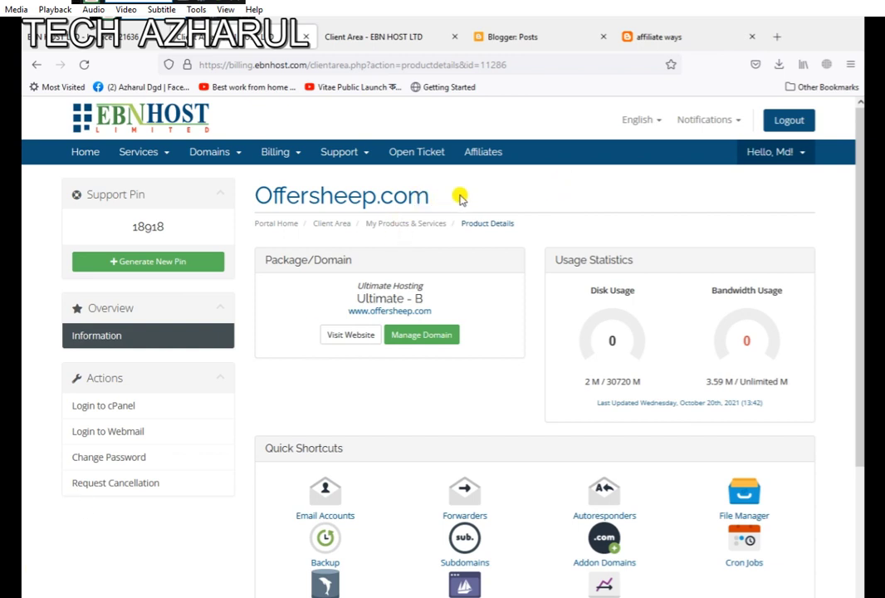
left_click_drag(458, 193, 254, 199)
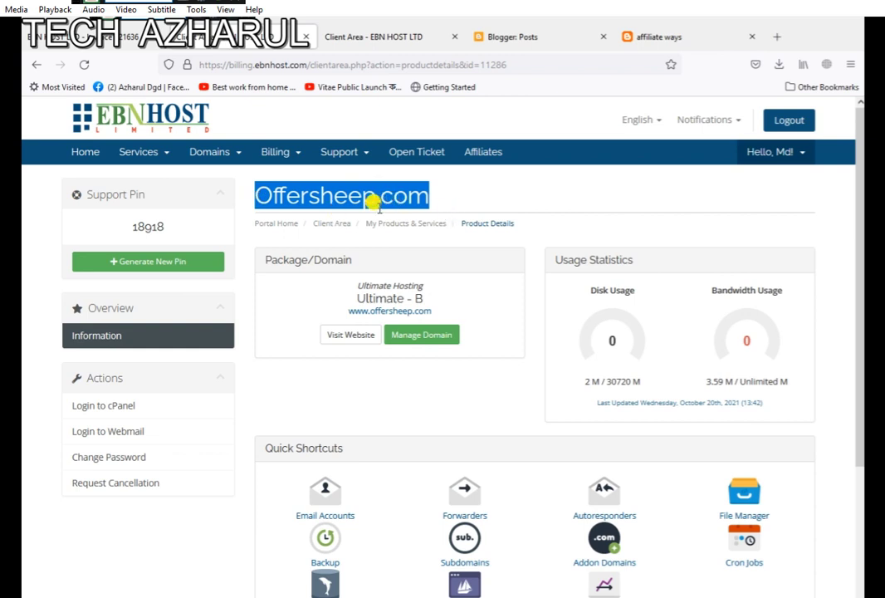
left_click(476, 183)
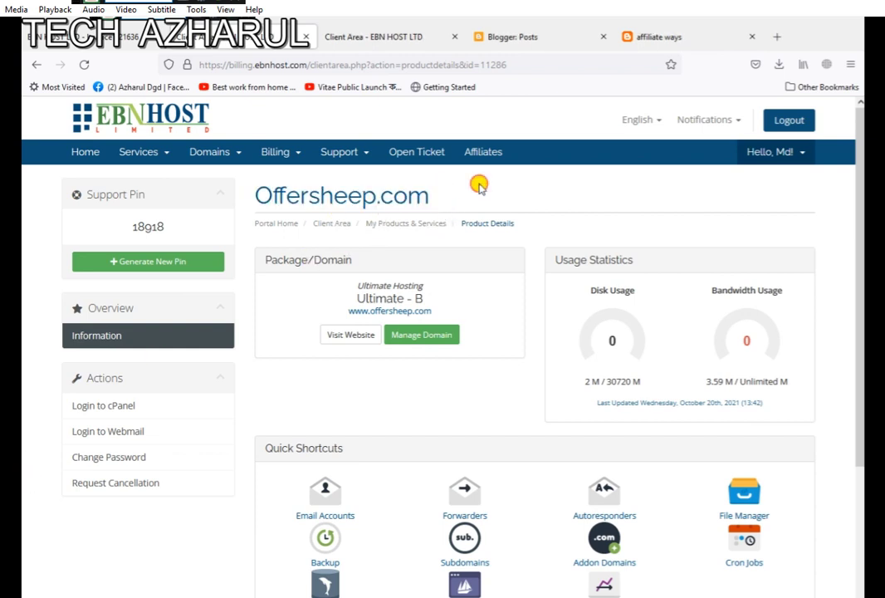
left_click_drag(450, 192, 250, 195)
key("ctrl+c")
right_click(296, 201)
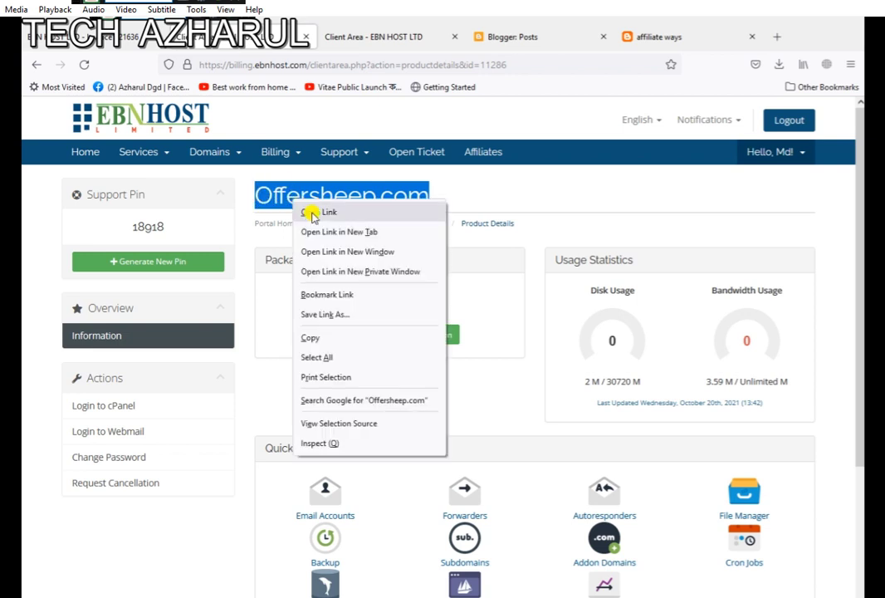
left_click(310, 337)
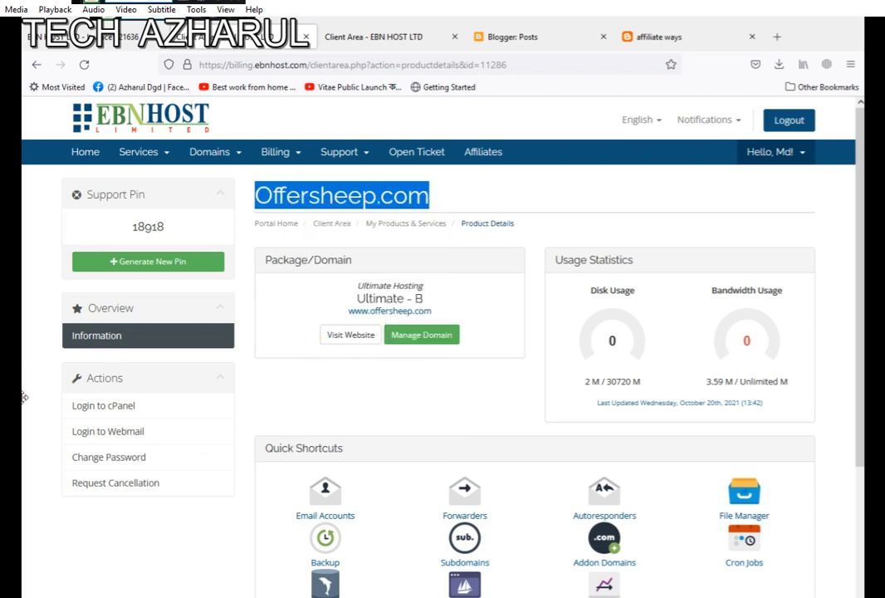
Step: Switch to Blogger and open the affiliate ways blog's Publishing settings
left_click(528, 39)
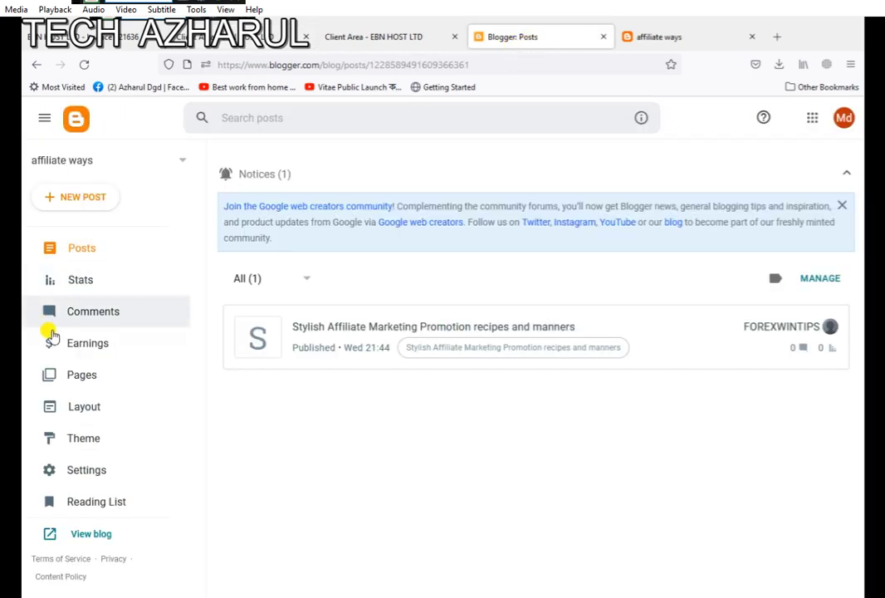
left_click(75, 470)
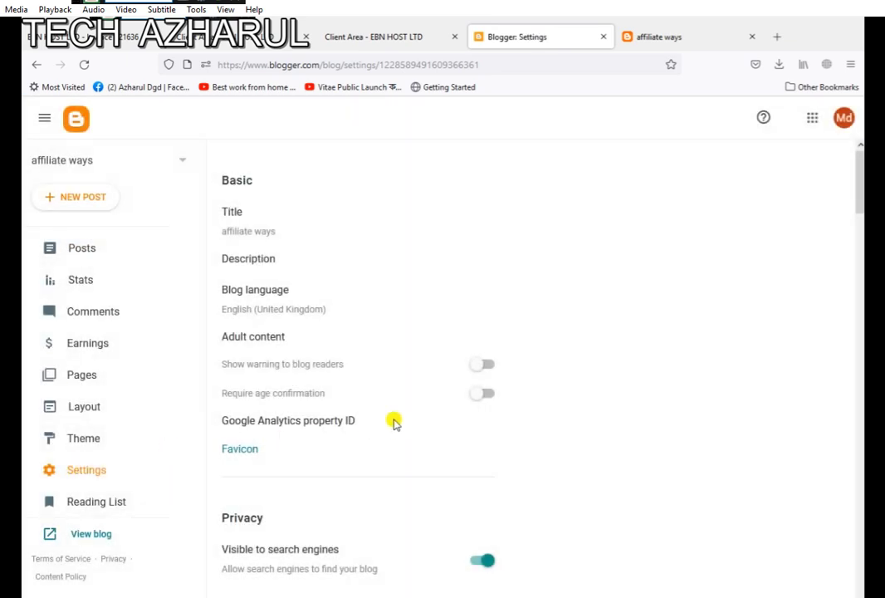
scroll(395, 422, "down", 4)
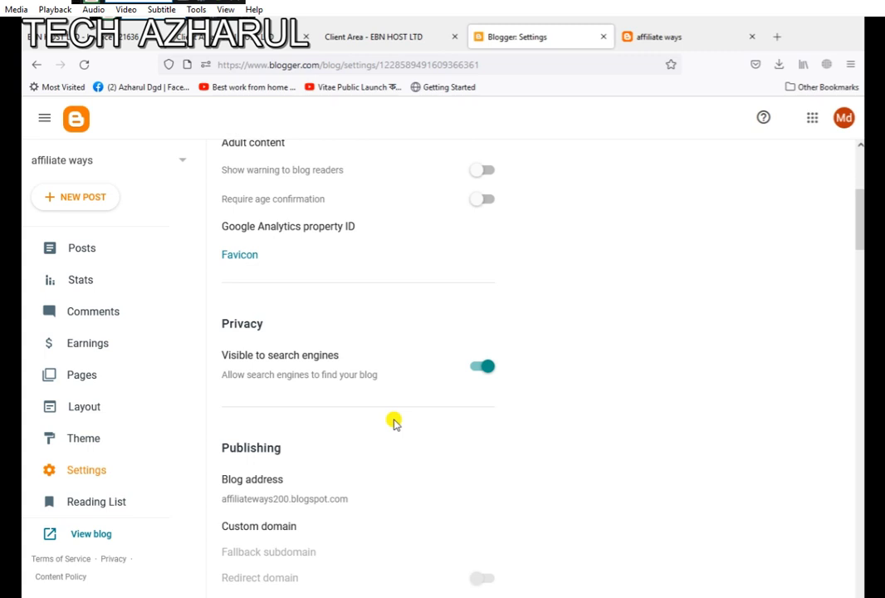
scroll(395, 422, "down", 2)
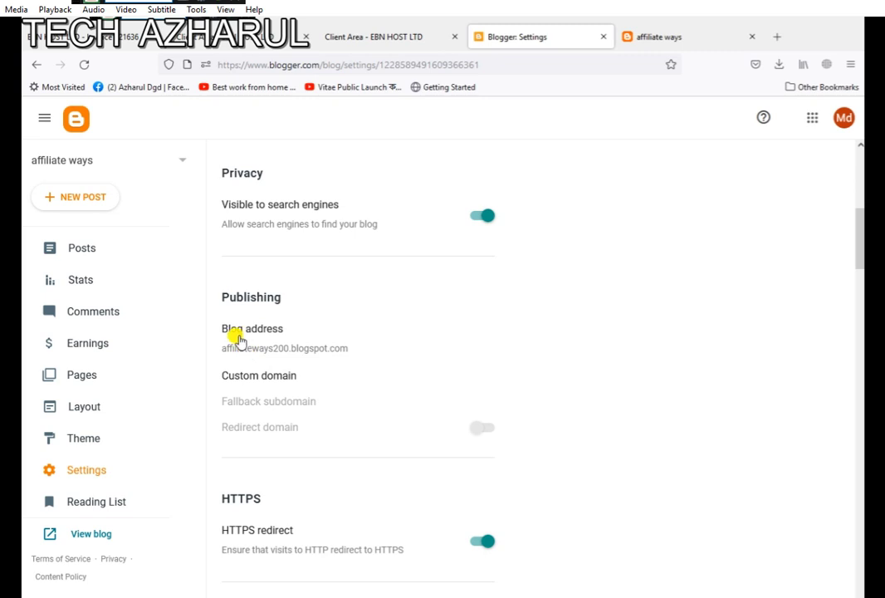
left_click(261, 352)
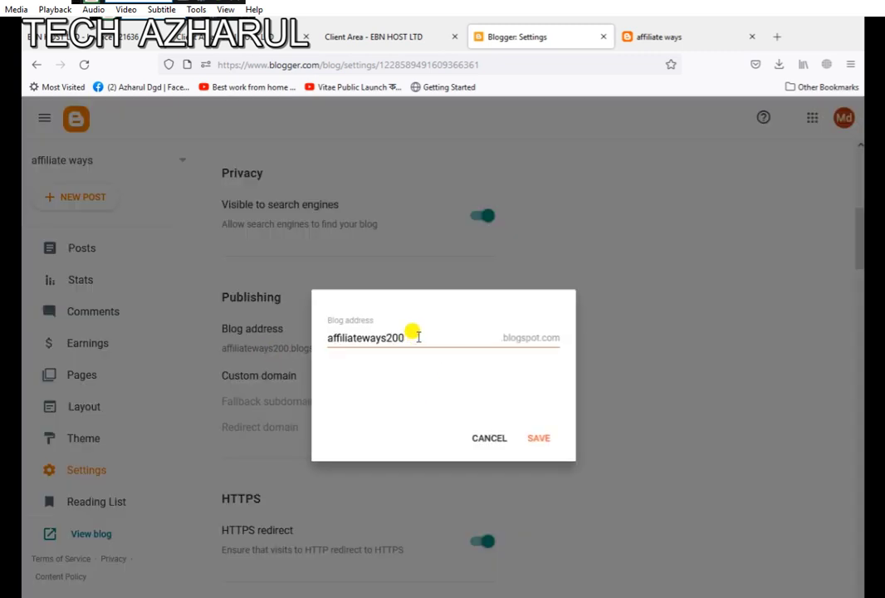
left_click_drag(416, 337, 324, 334)
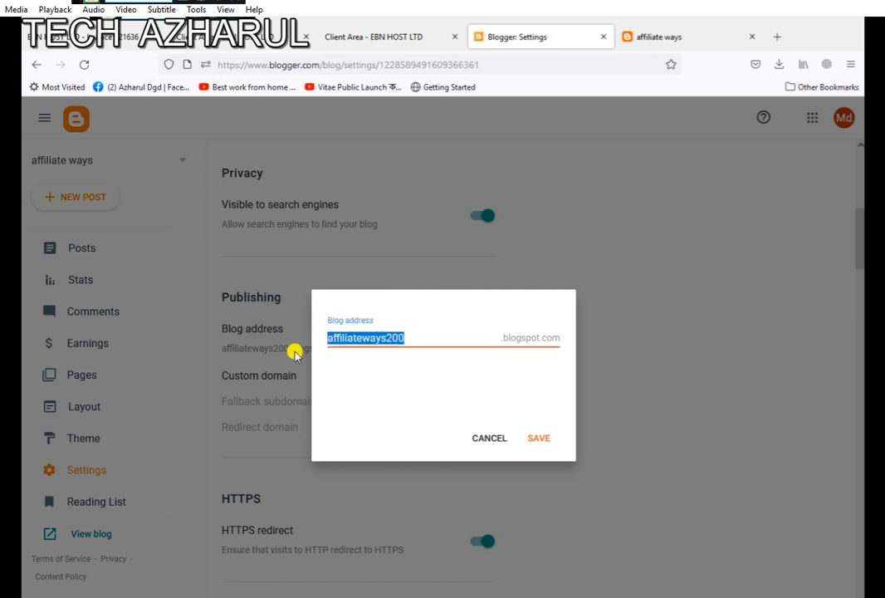
type("ww")
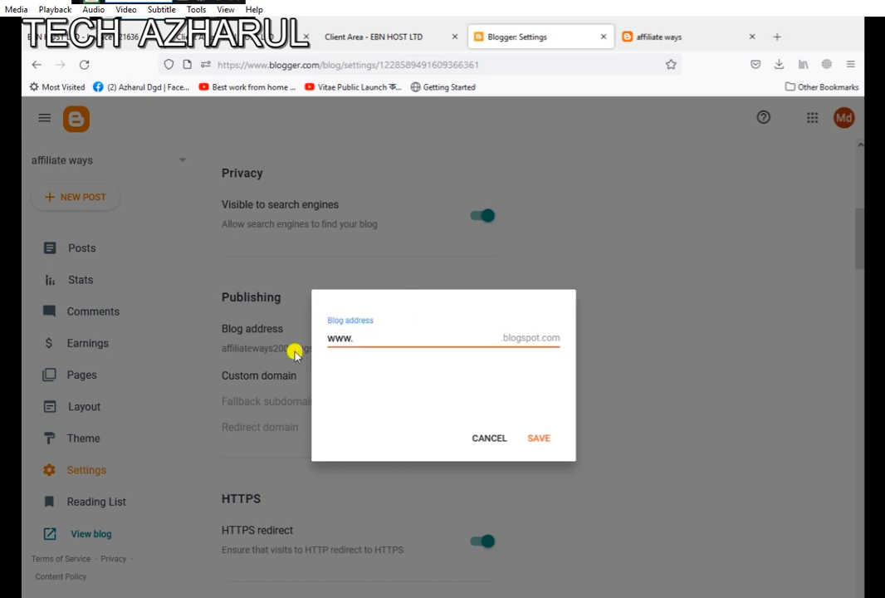
type("w.")
key("ctrl+v")
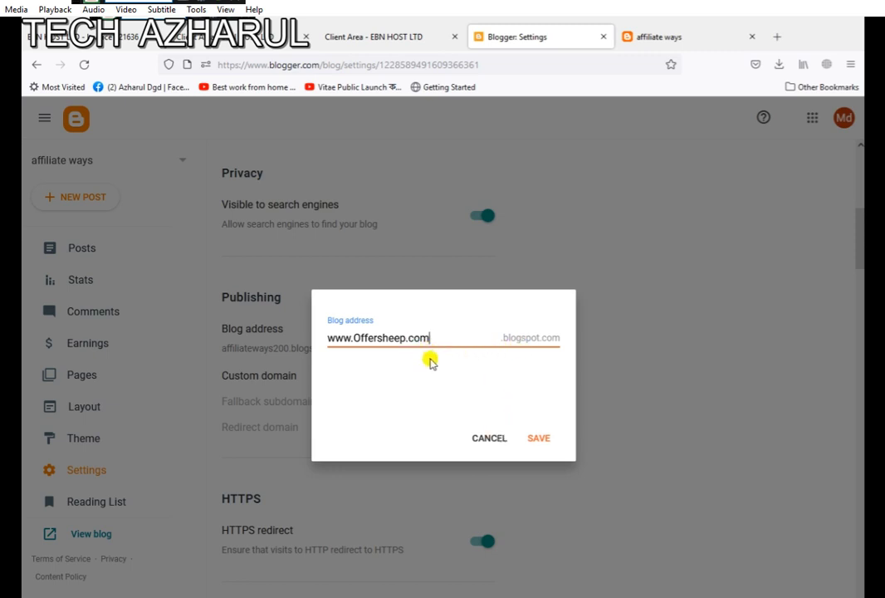
left_click(537, 444)
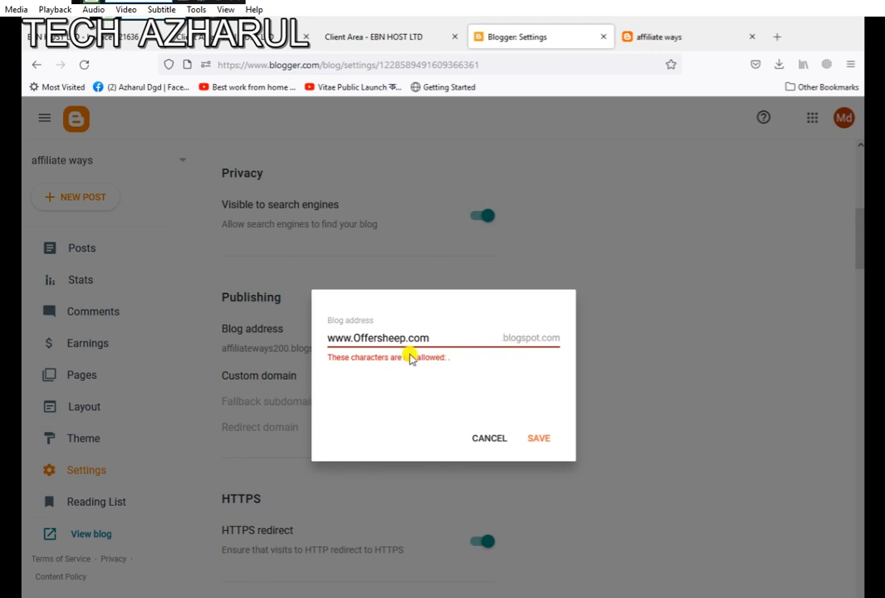
left_click(489, 439)
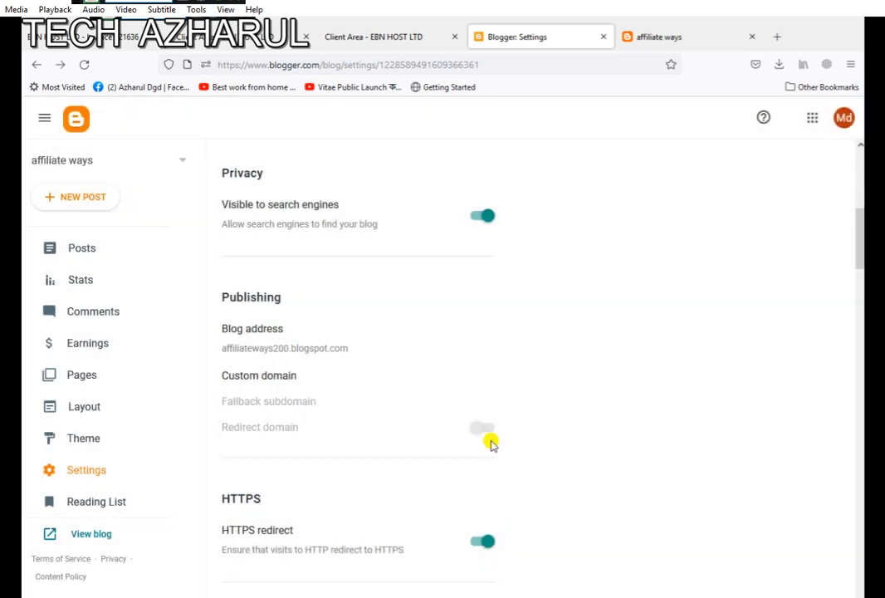
left_click(257, 379)
left_click(355, 336)
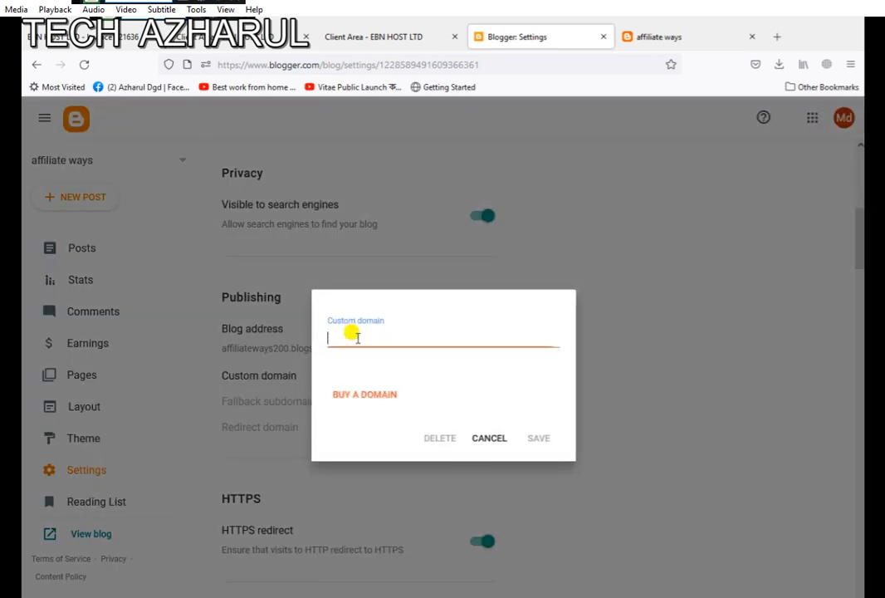
type("www.")
type("offersheep.com")
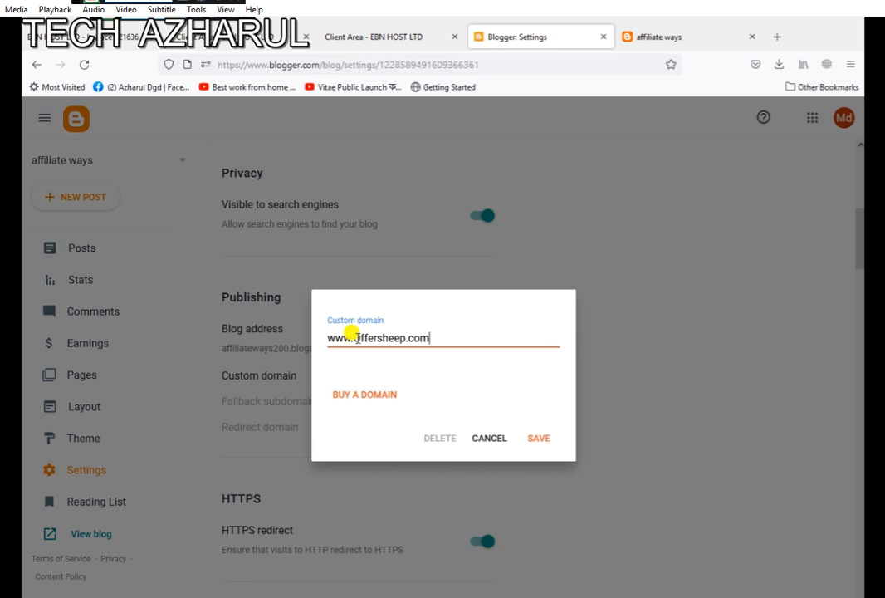
left_click(534, 438)
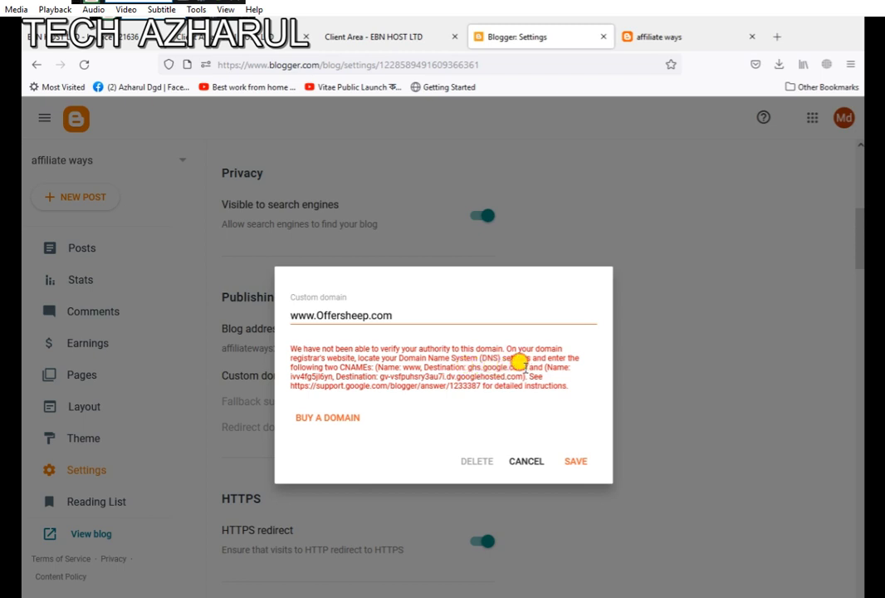
Step: Copy the first CNAME destination, ghs.google.com, from the custom domain verification message
left_click_drag(520, 362, 467, 365)
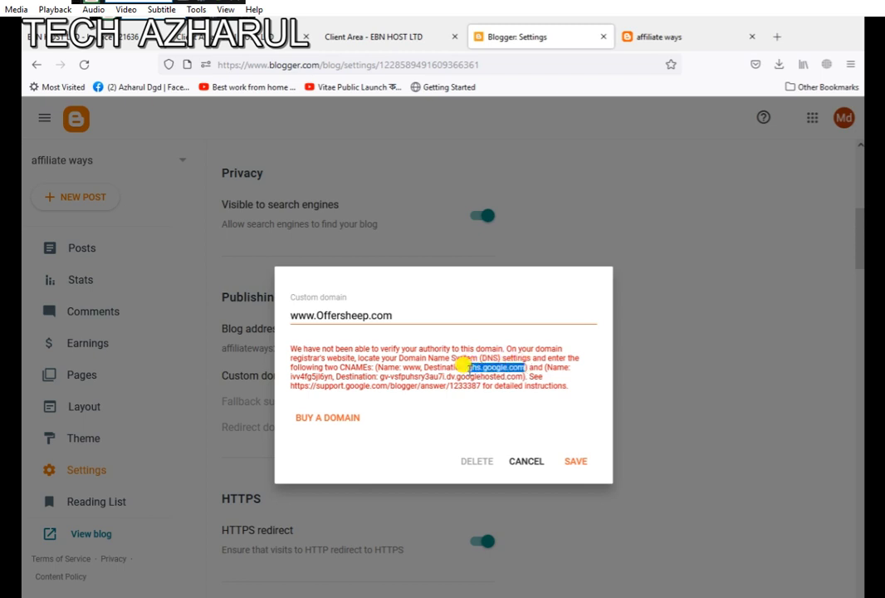
right_click(467, 364)
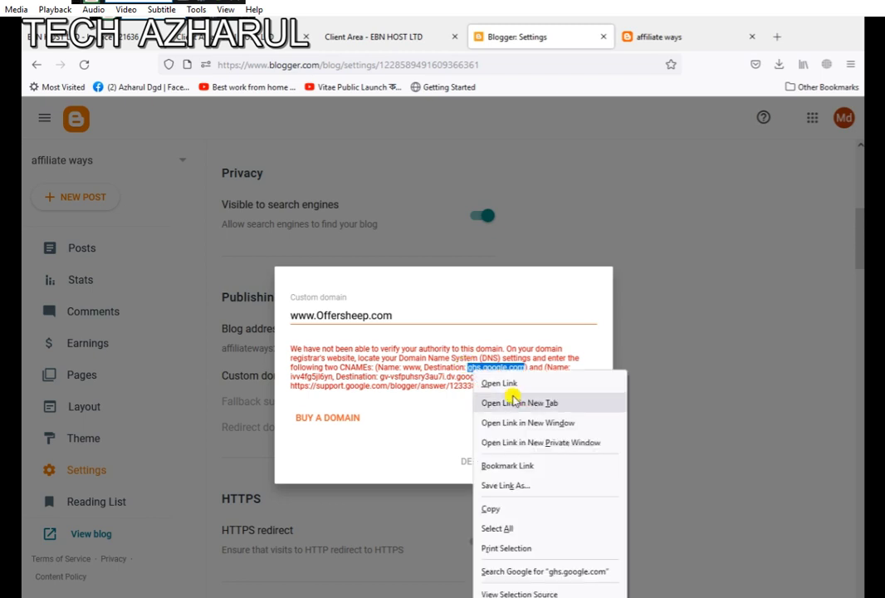
left_click(491, 510)
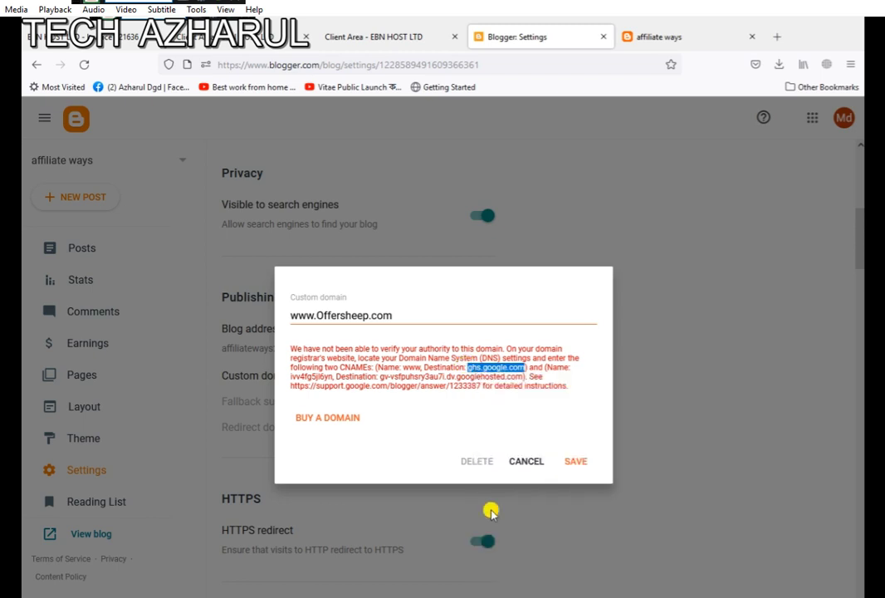
Step: Switch to the EBN Host client area and reload the DNS Management page for offersheep.com with an empty record
left_click(358, 40)
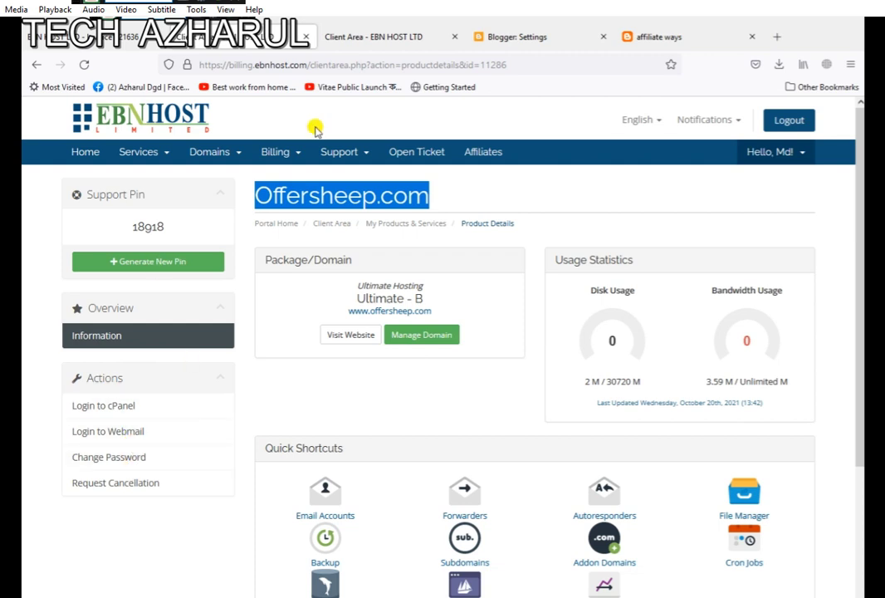
left_click(340, 38)
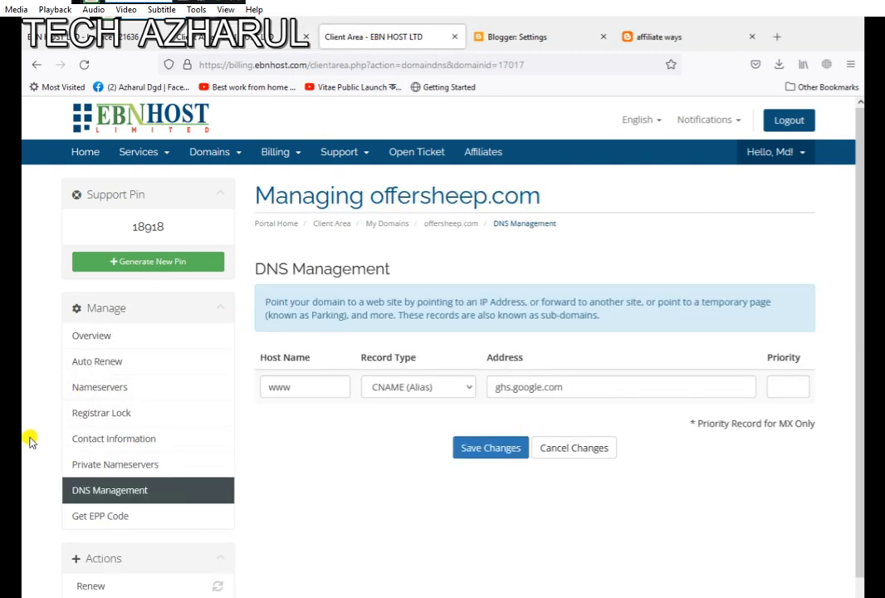
scroll(142, 426, "down", 2)
left_click(92, 425)
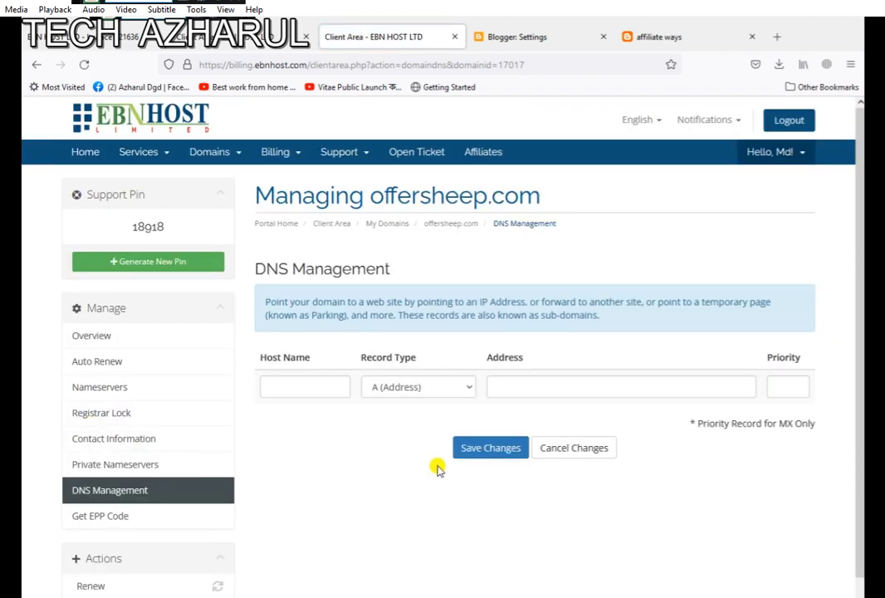
Step: Add a CNAME (Alias) record with host name www and address ghs.google.com, and submit it for saving
left_click(297, 385)
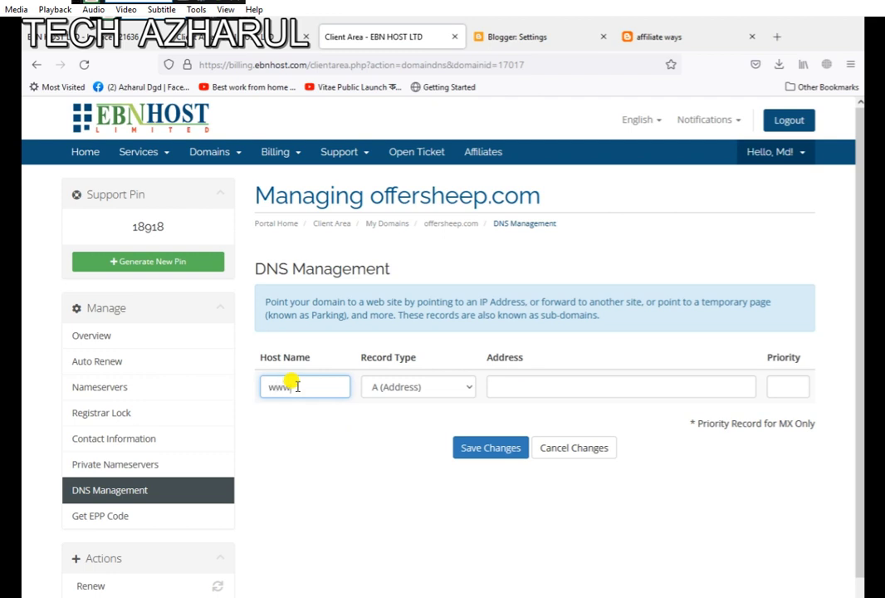
left_click(467, 390)
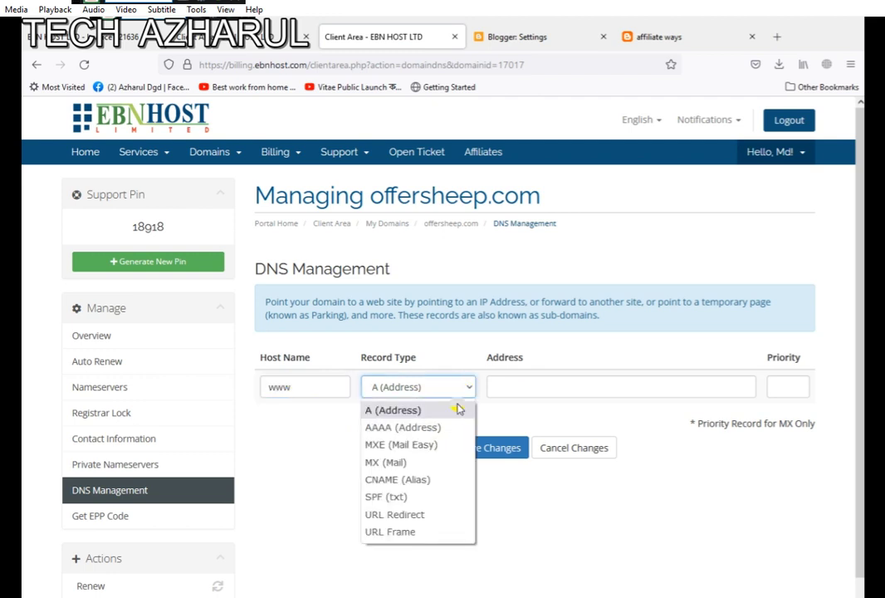
left_click(394, 479)
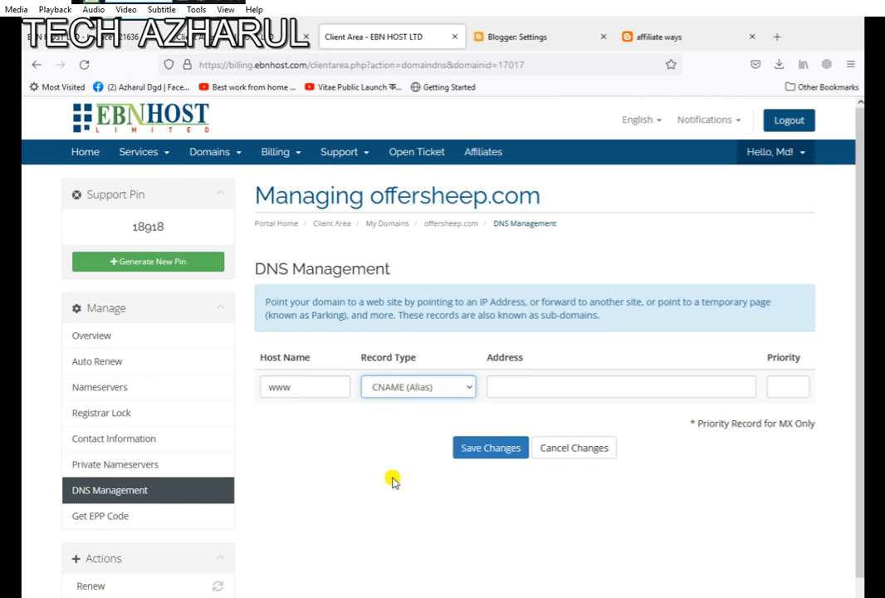
left_click(510, 386)
right_click(513, 387)
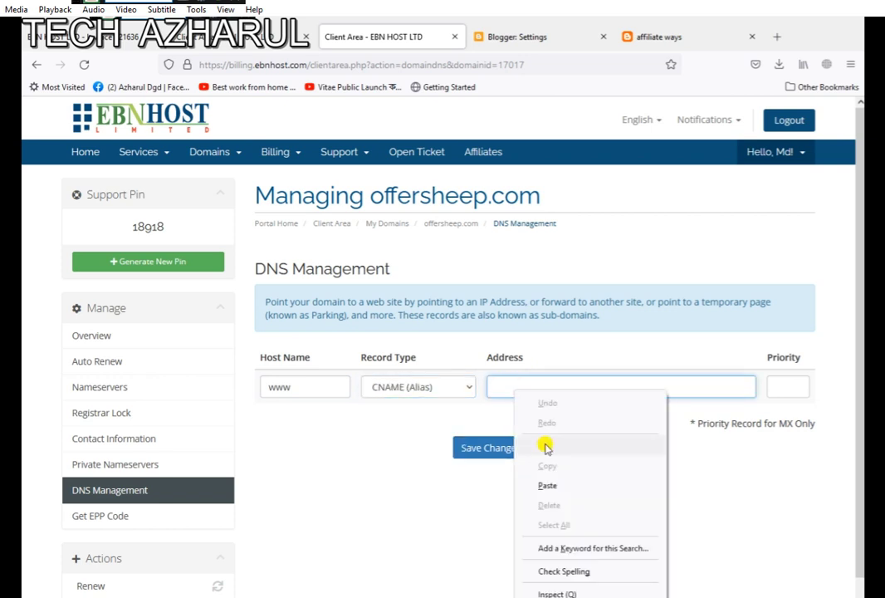
left_click(551, 487)
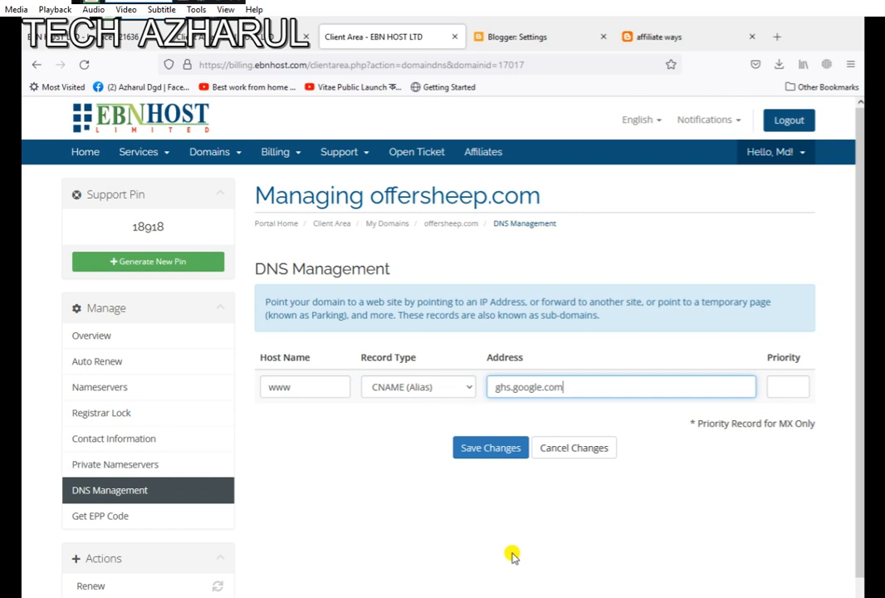
left_click(485, 448)
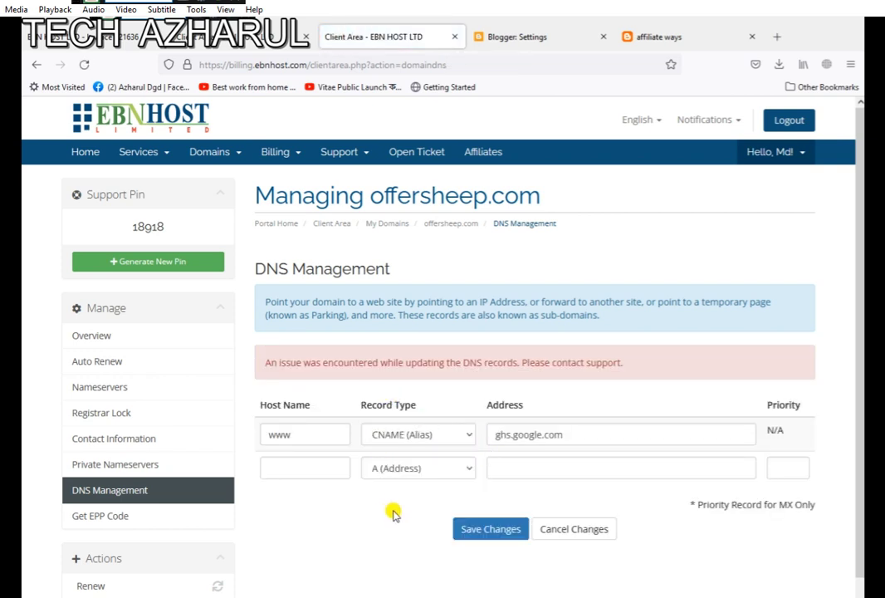
Step: Switch to Blogger and copy the second CNAME's name from the custom domain verification message
left_click(307, 469)
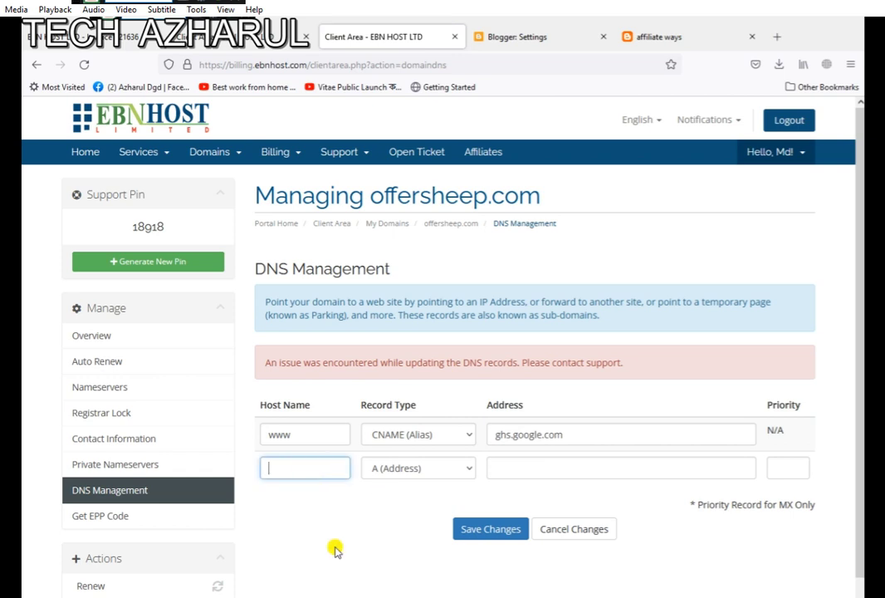
left_click(519, 41)
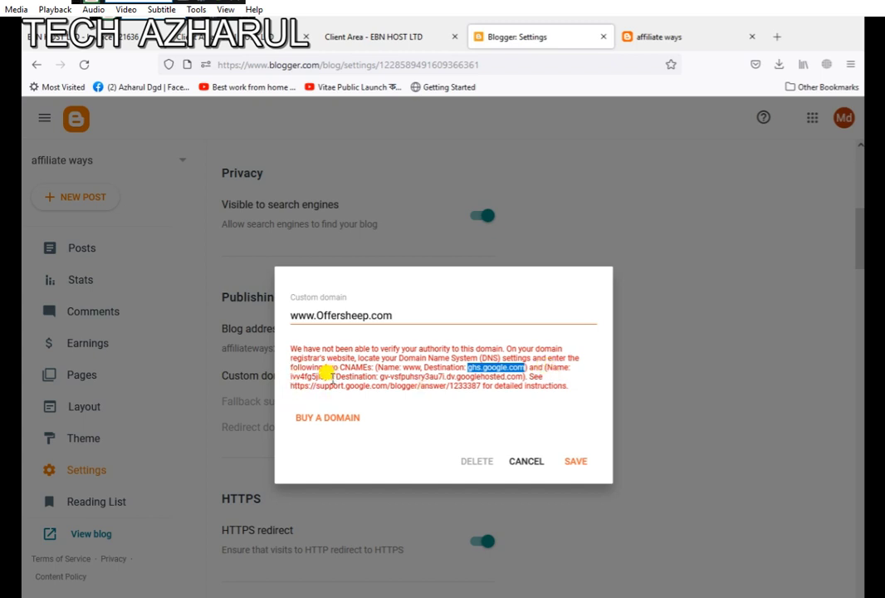
left_click_drag(332, 375, 286, 372)
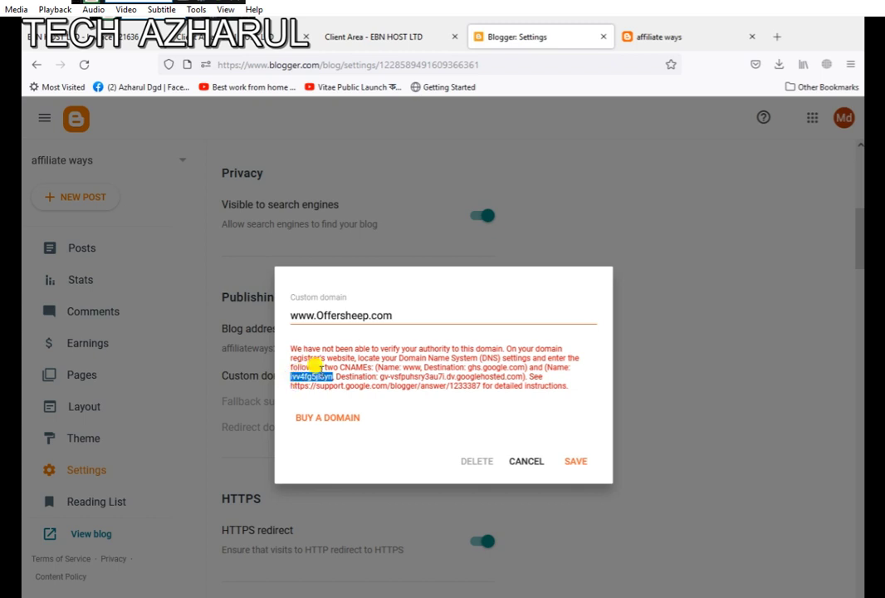
right_click(317, 381)
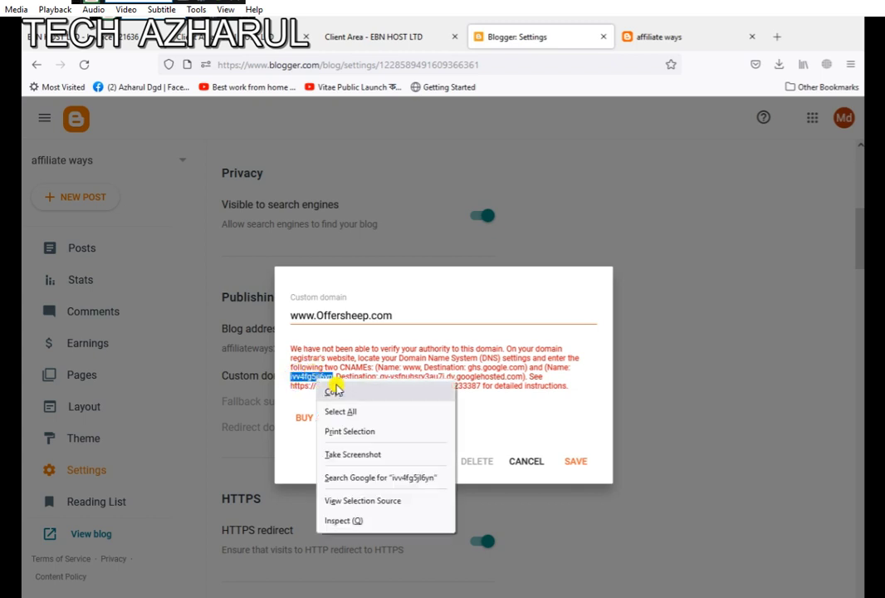
left_click(336, 393)
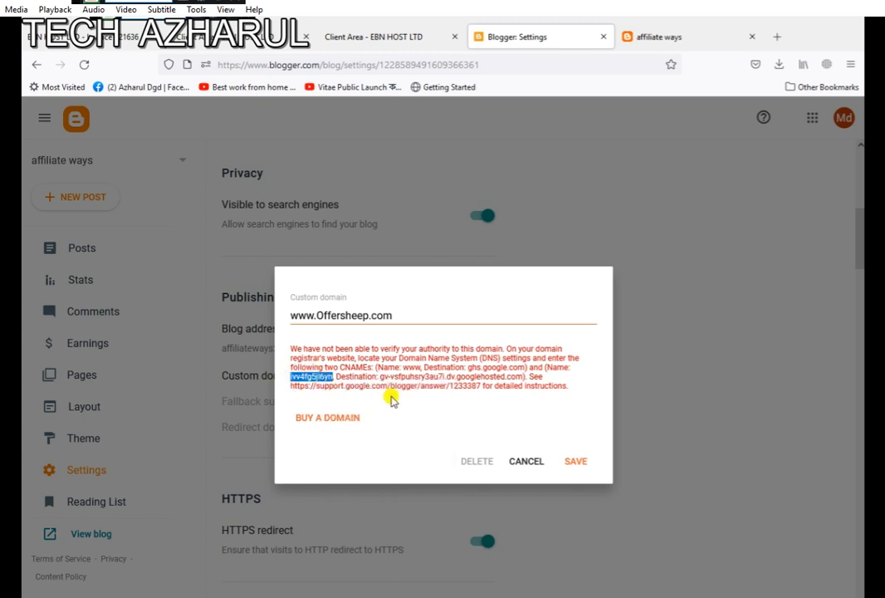
Step: In EBN Host's DNS Management, paste the copied verification name as the second record's host name and set its type to CNAME (Alias)
left_click(362, 38)
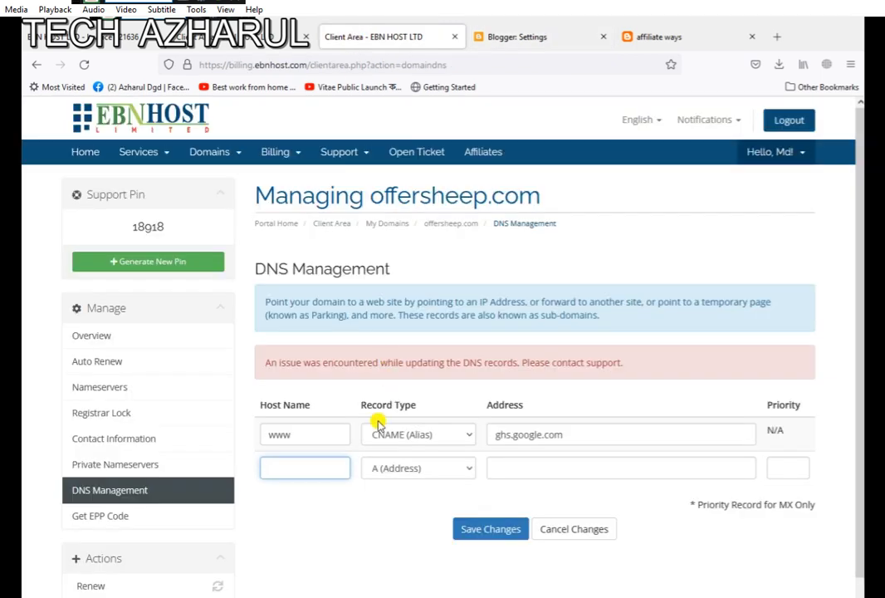
left_click(290, 466)
right_click(290, 466)
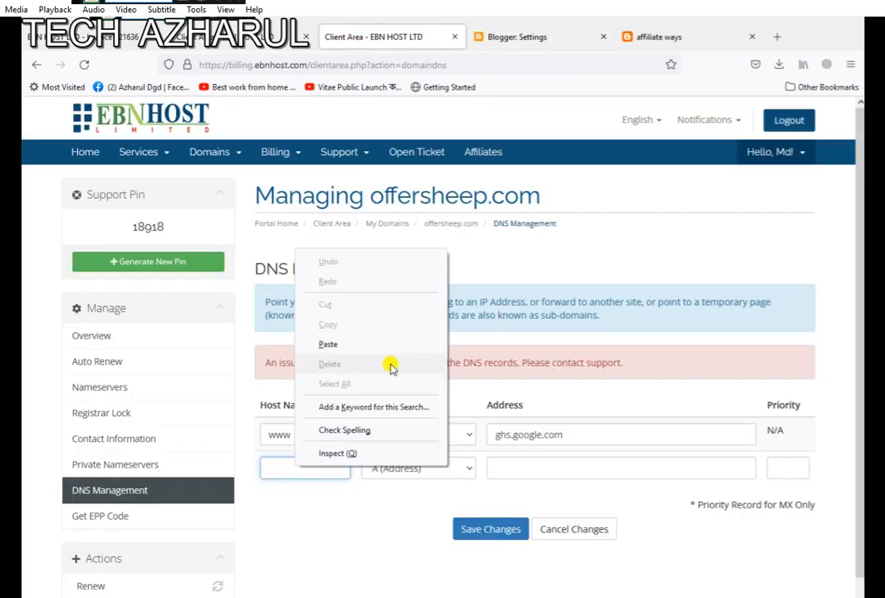
left_click(330, 344)
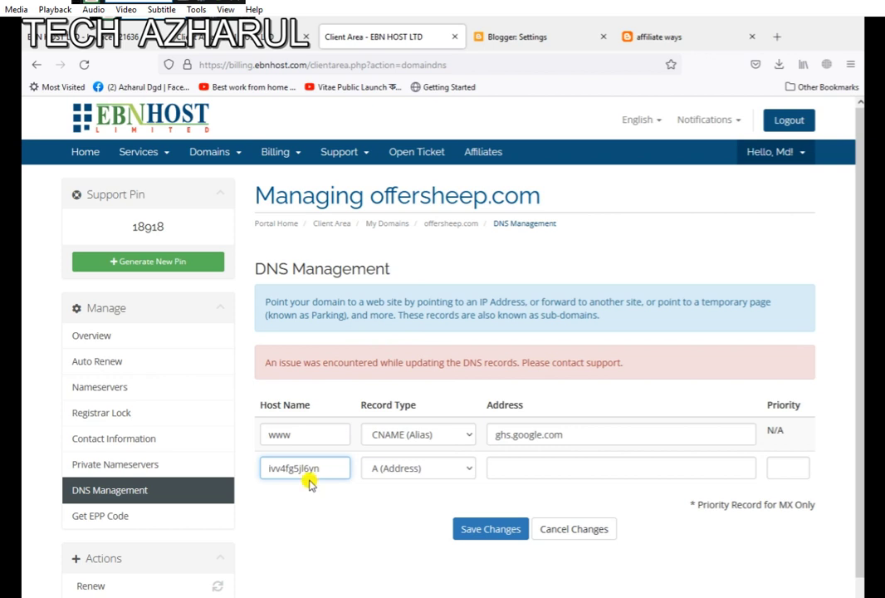
left_click(470, 470)
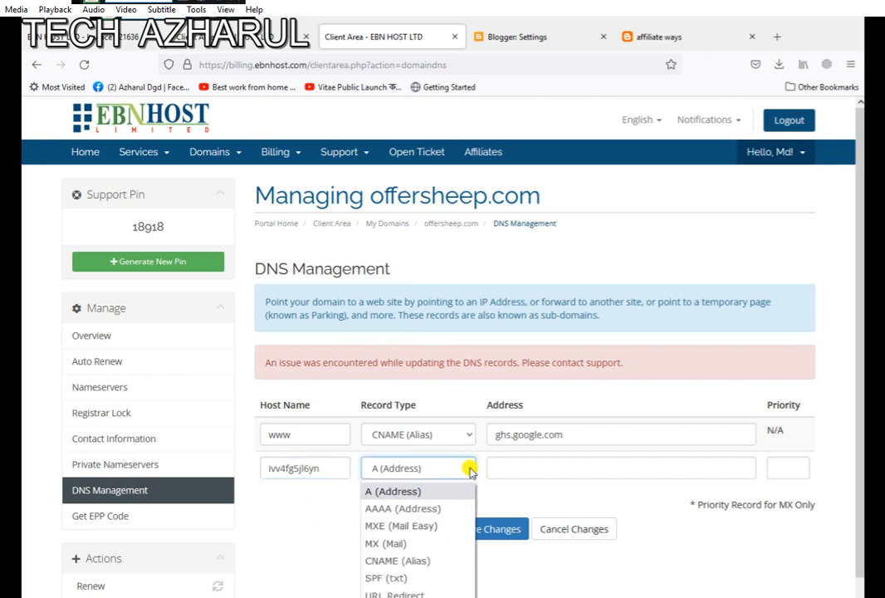
left_click(403, 562)
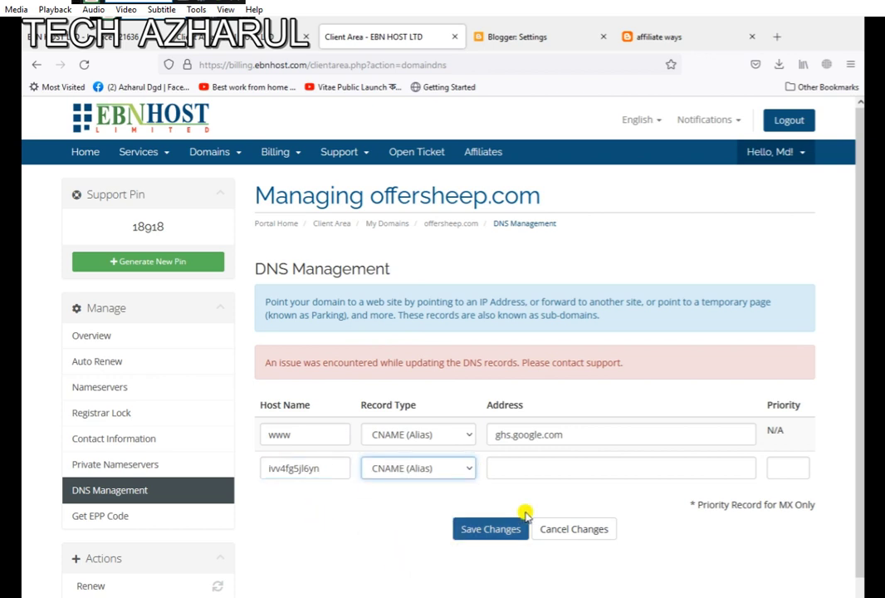
Step: Switch to Blogger and copy the second CNAME's googlehosted.com destination from the verification message
left_click(518, 468)
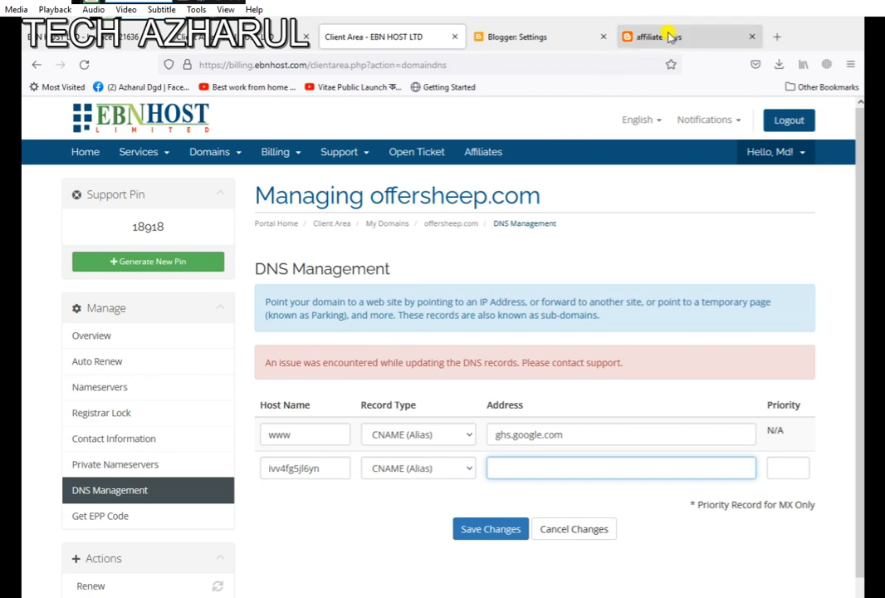
left_click(517, 36)
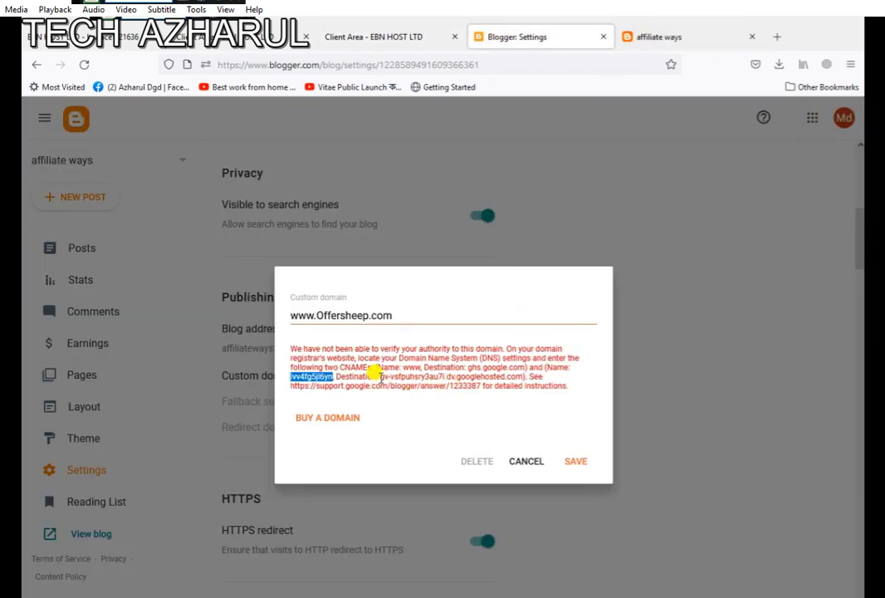
left_click_drag(379, 376, 501, 370)
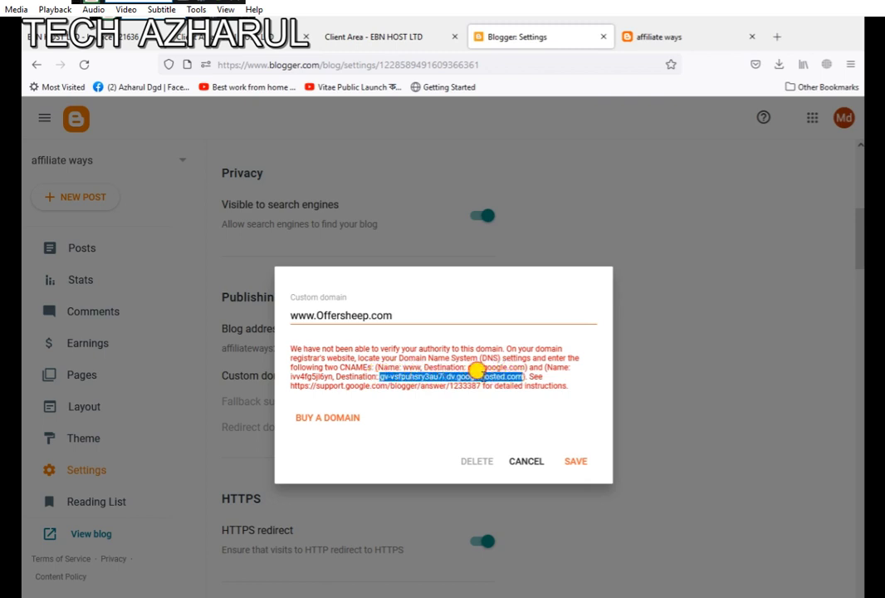
left_click(481, 374)
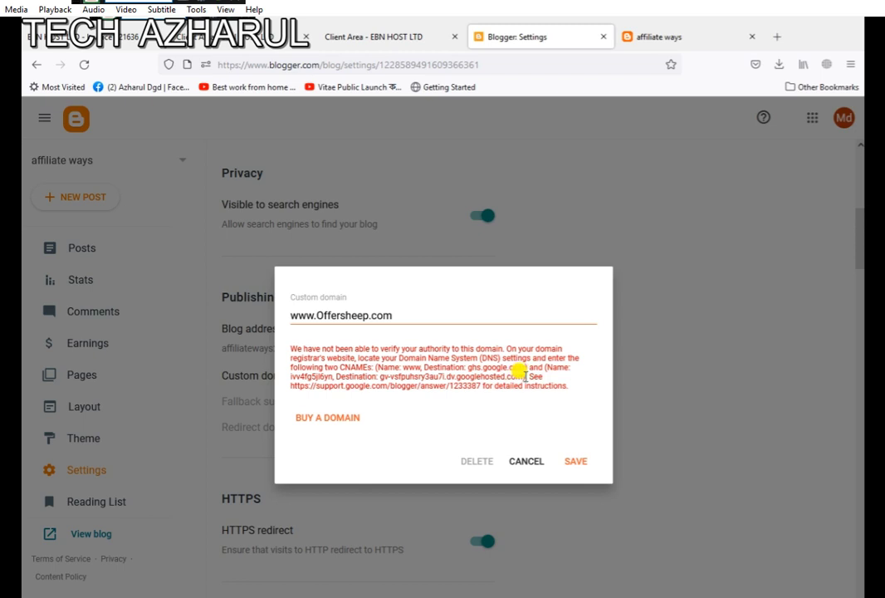
left_click_drag(517, 372, 383, 375)
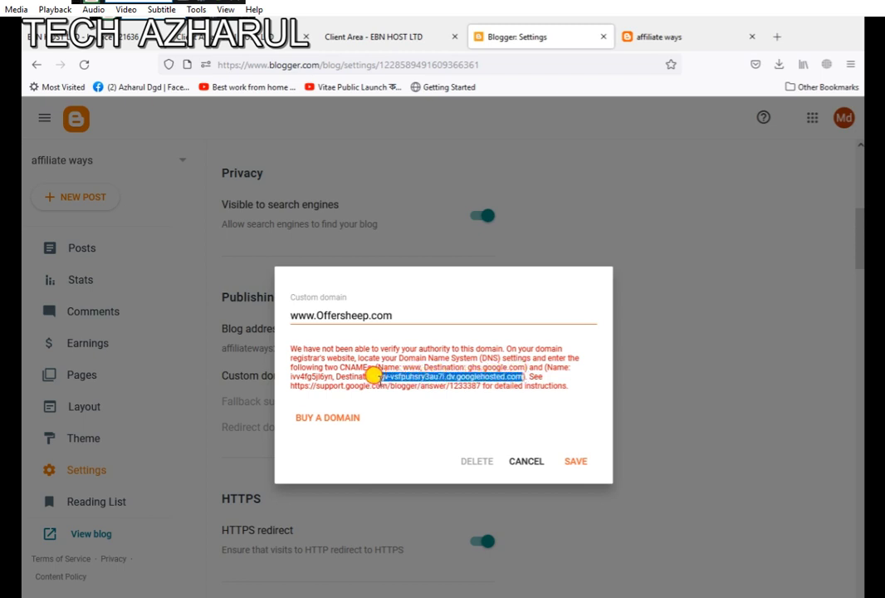
right_click(389, 376)
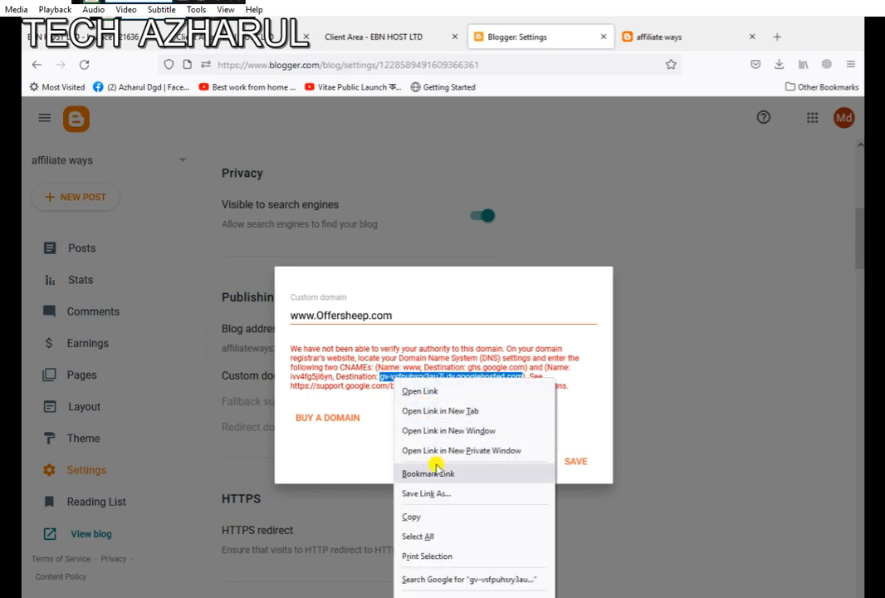
left_click(422, 518)
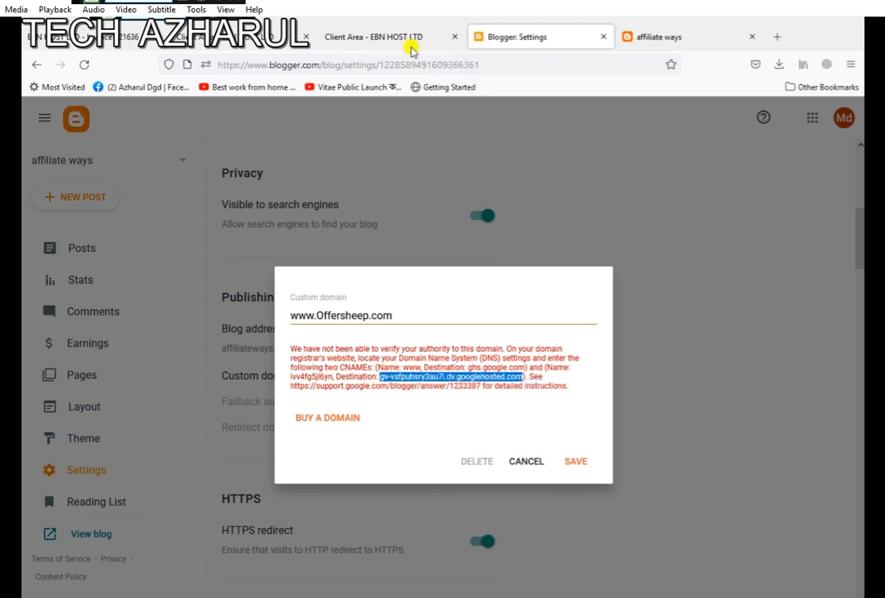
Step: In EBN Host's DNS Management, paste the copied verification destination as the second CNAME record's address and submit the records for saving
left_click(342, 38)
left_click(521, 465)
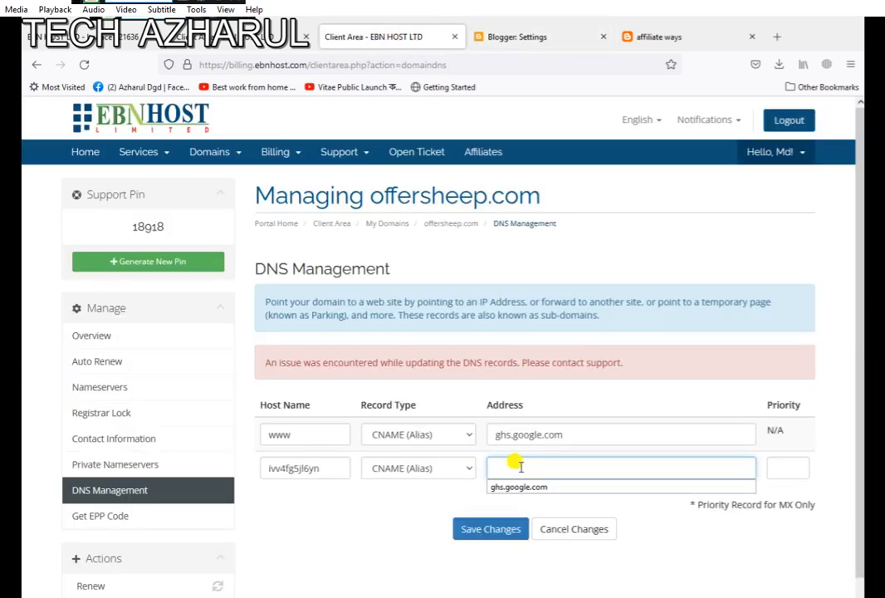
right_click(522, 465)
left_click(555, 341)
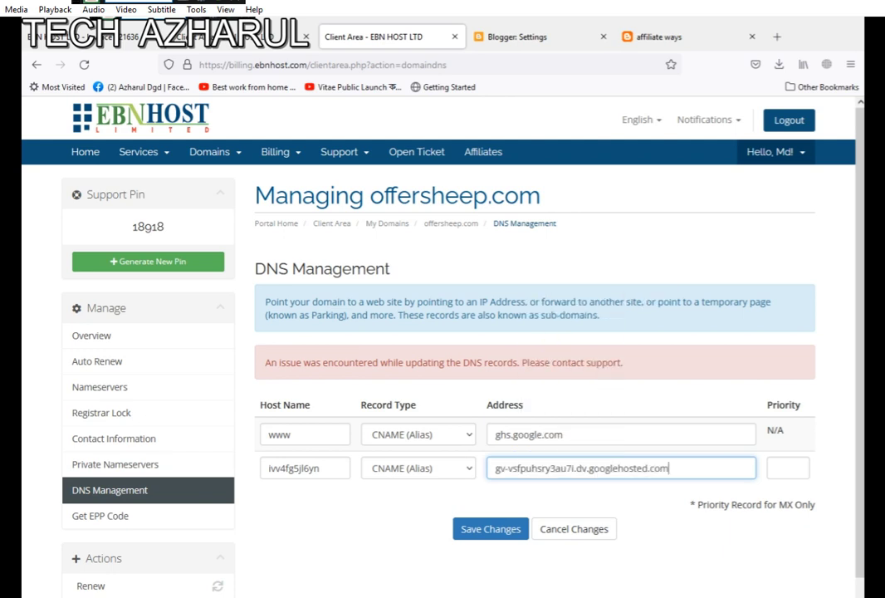
scroll(648, 581, "down", 2)
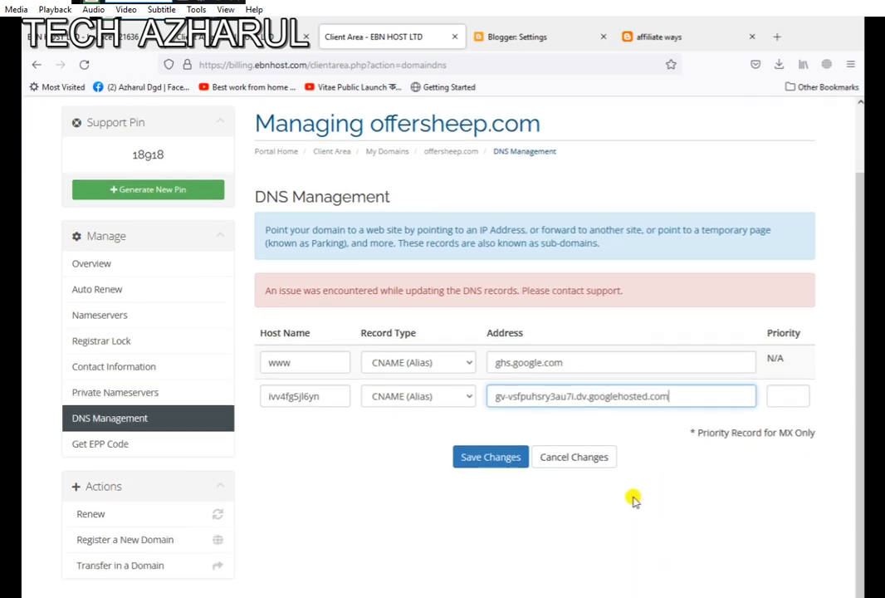
left_click(481, 459)
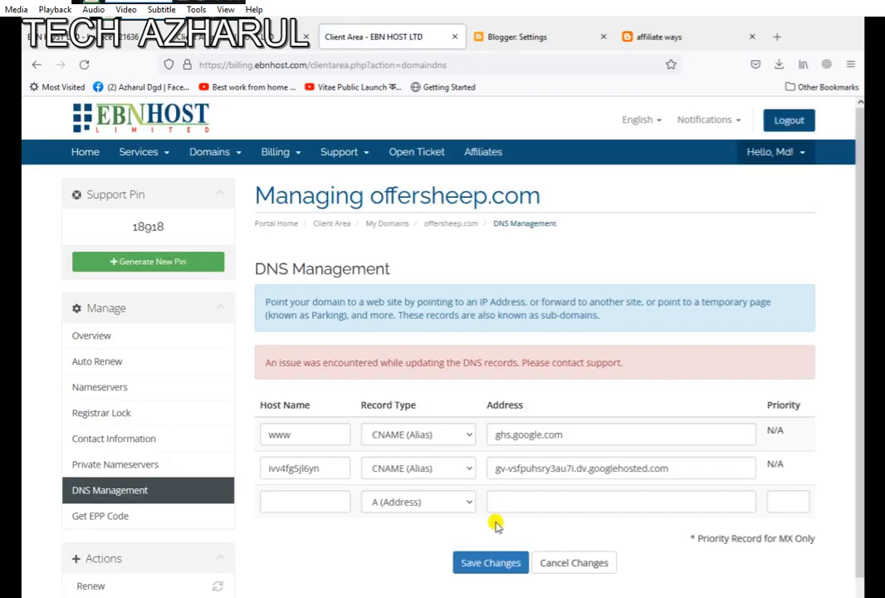
scroll(350, 545, "down", 1)
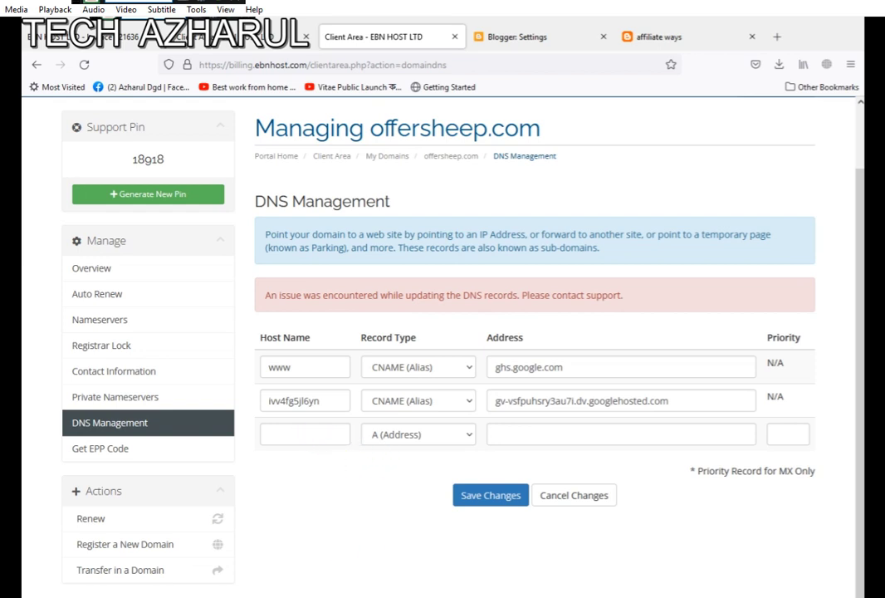
left_click(508, 40)
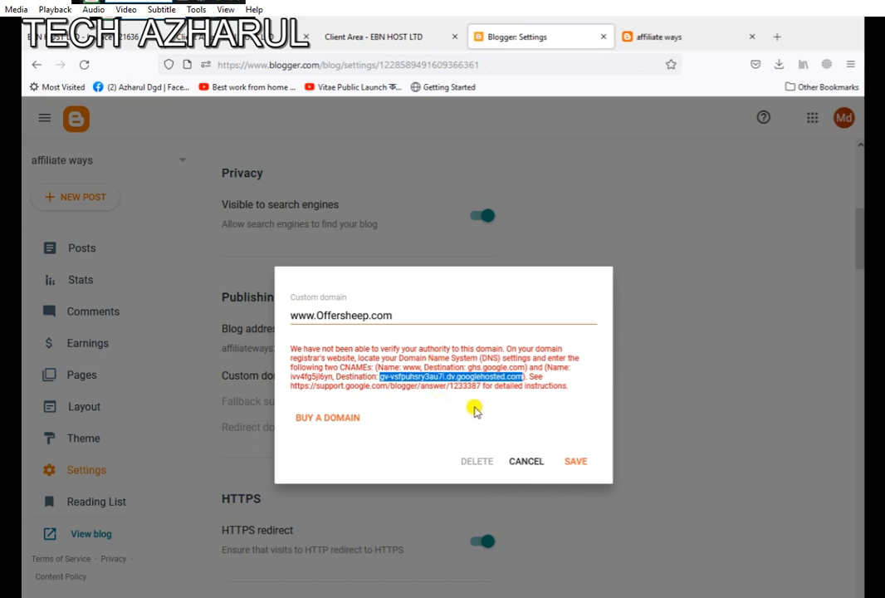
left_click(295, 387)
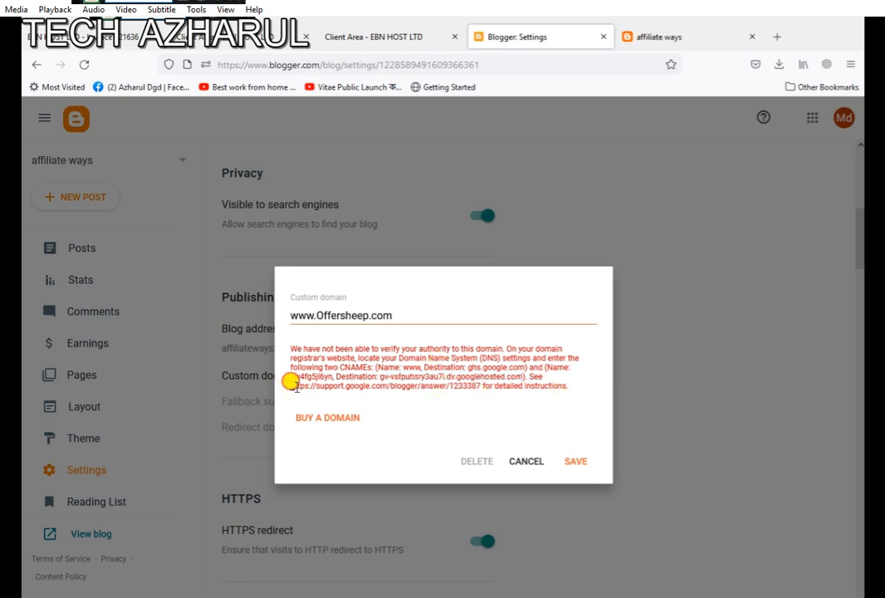
left_click_drag(296, 386, 562, 386)
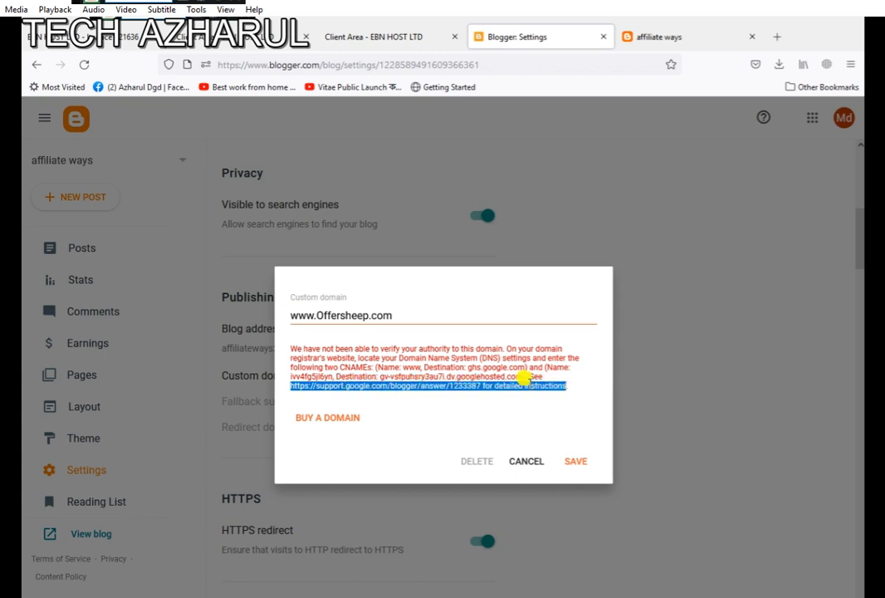
right_click(565, 387)
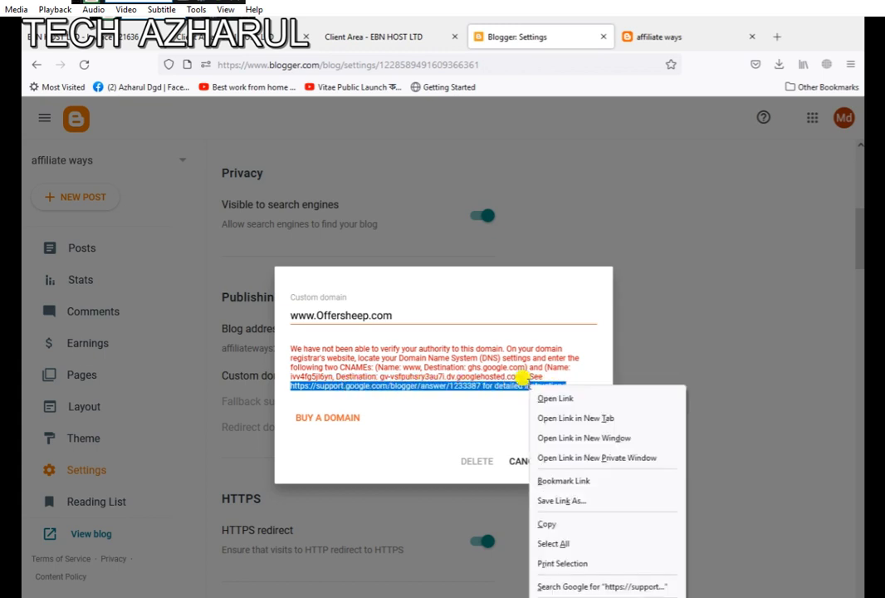
left_click(553, 523)
Step: Open the copied Blogger support address in a new browser tab
left_click(780, 36)
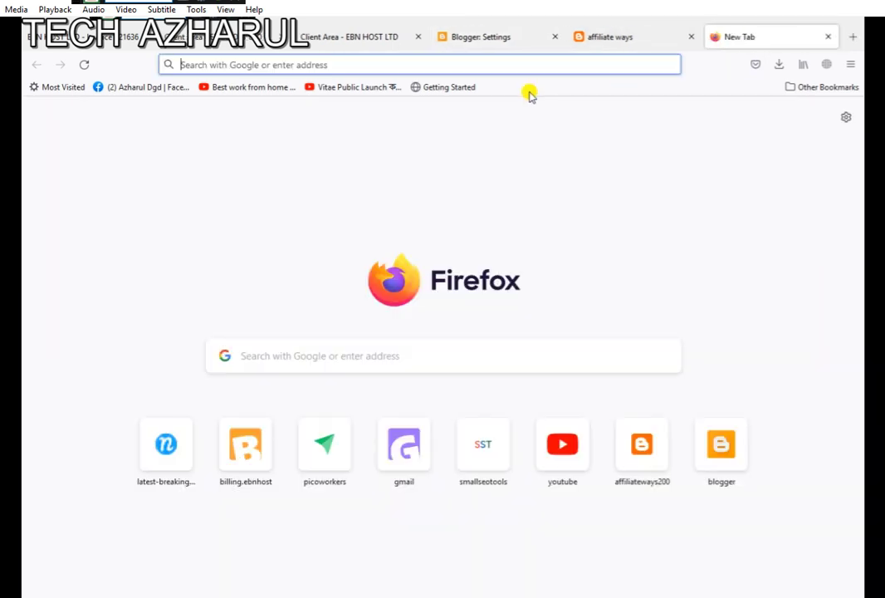
left_click(365, 63)
right_click(375, 66)
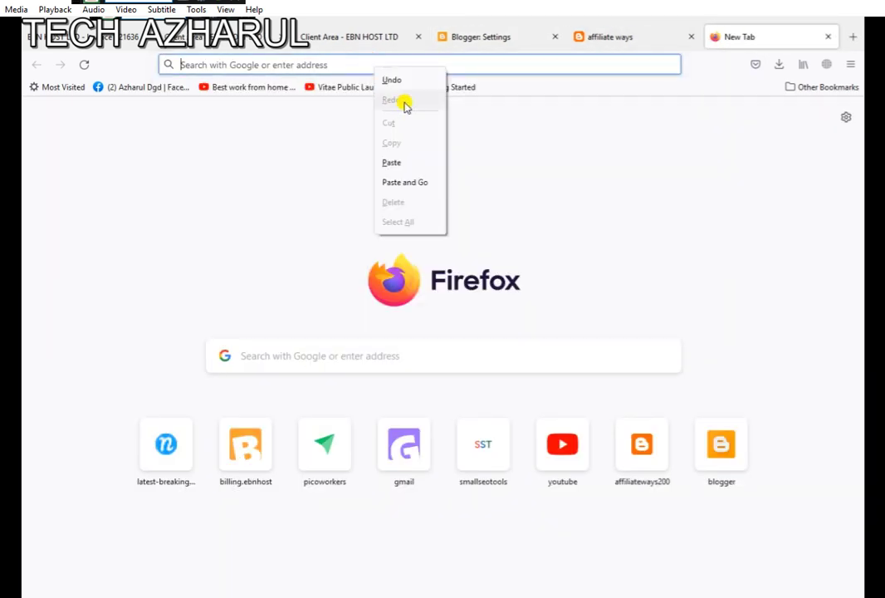
left_click(394, 162)
key("Return")
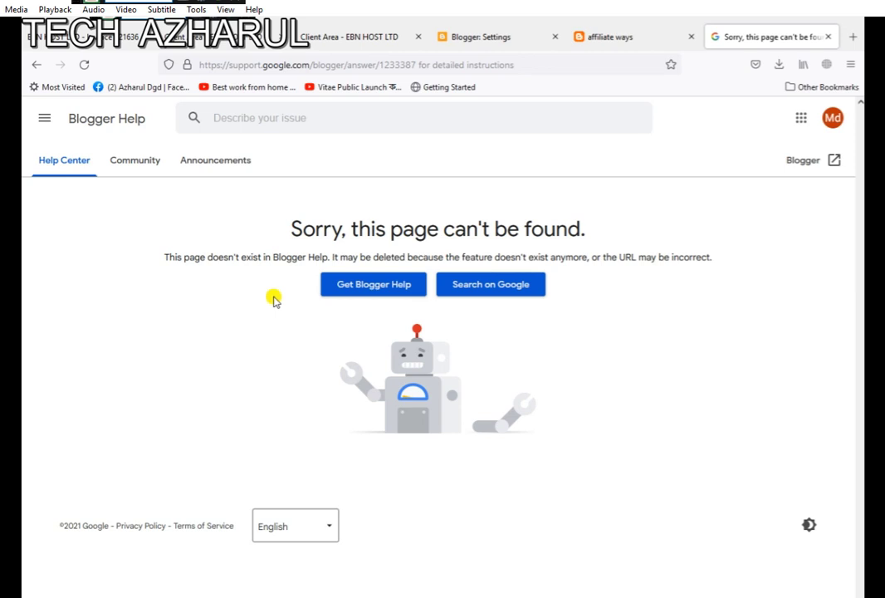
Step: Open the Blogger Help home page, look through its help topics, and return to the previous page
left_click(375, 285)
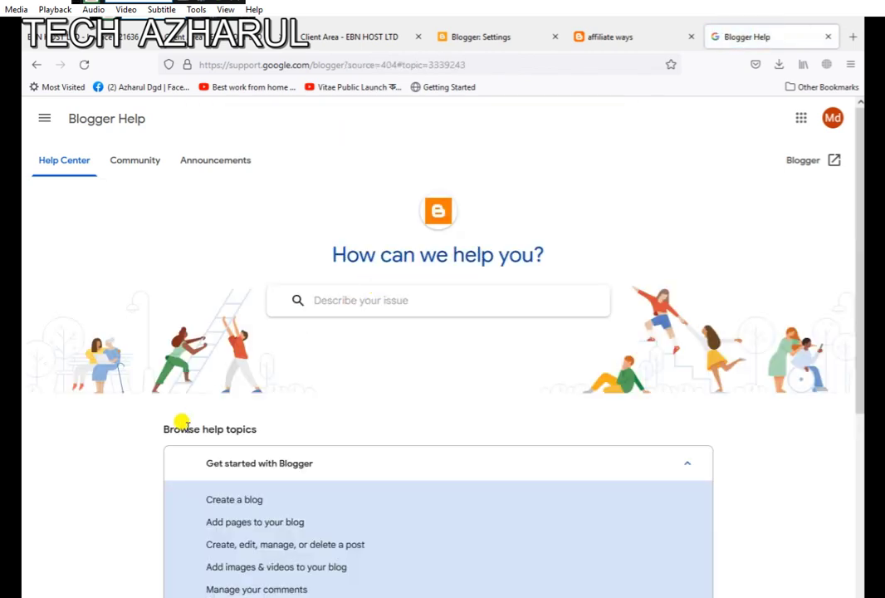
scroll(186, 428, "down", 4)
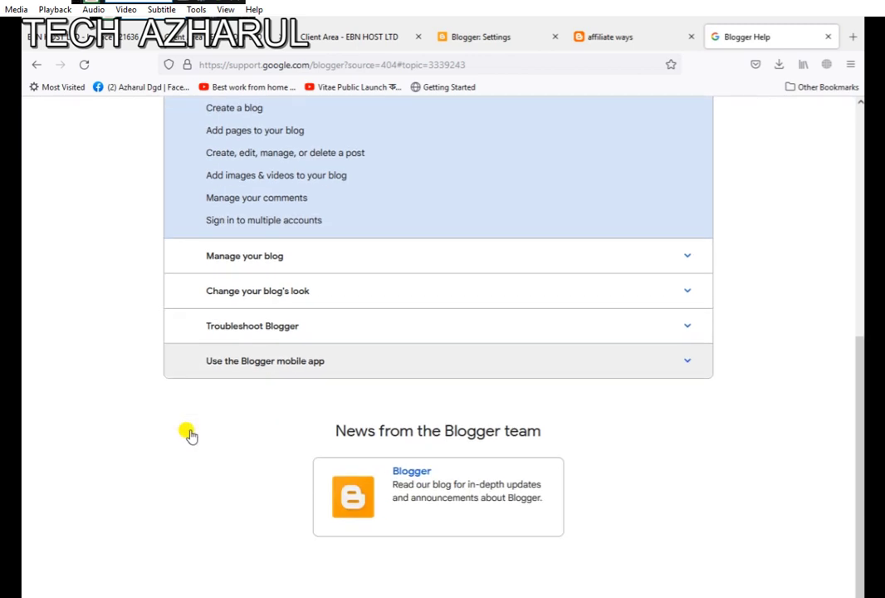
scroll(195, 429, "up", 5)
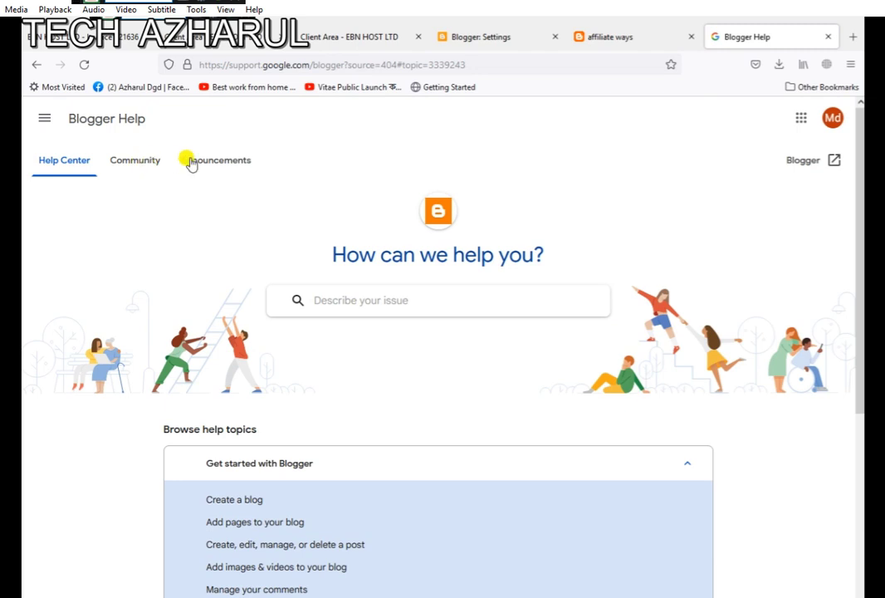
left_click(34, 65)
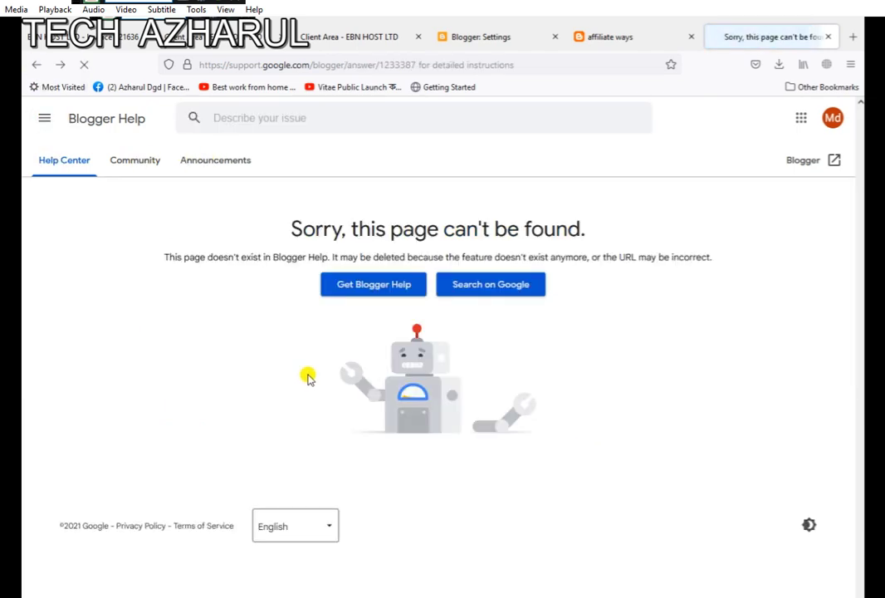
Step: Open Google Search from the Blogger Help page, follow the account settings confirmation notice, and look over the Google Account home page
left_click(488, 287)
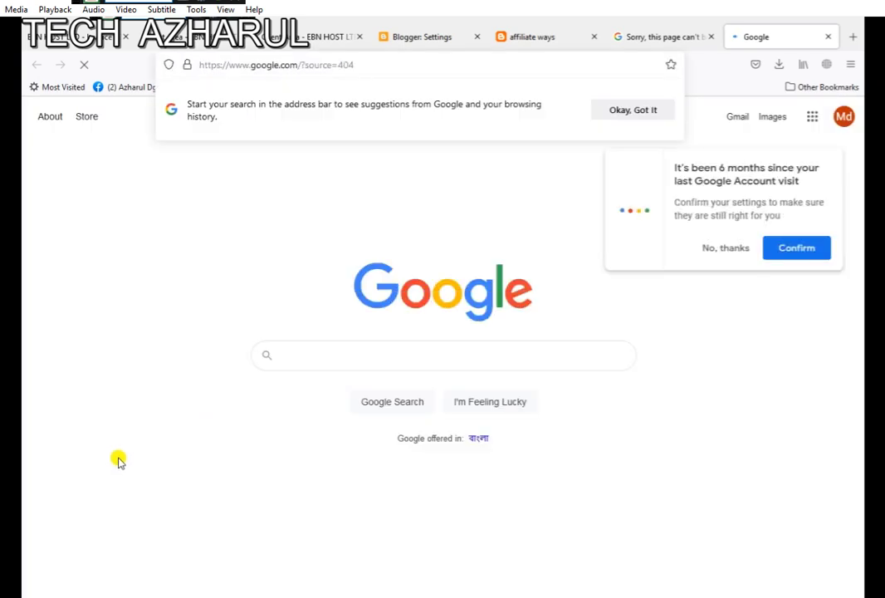
left_click(799, 251)
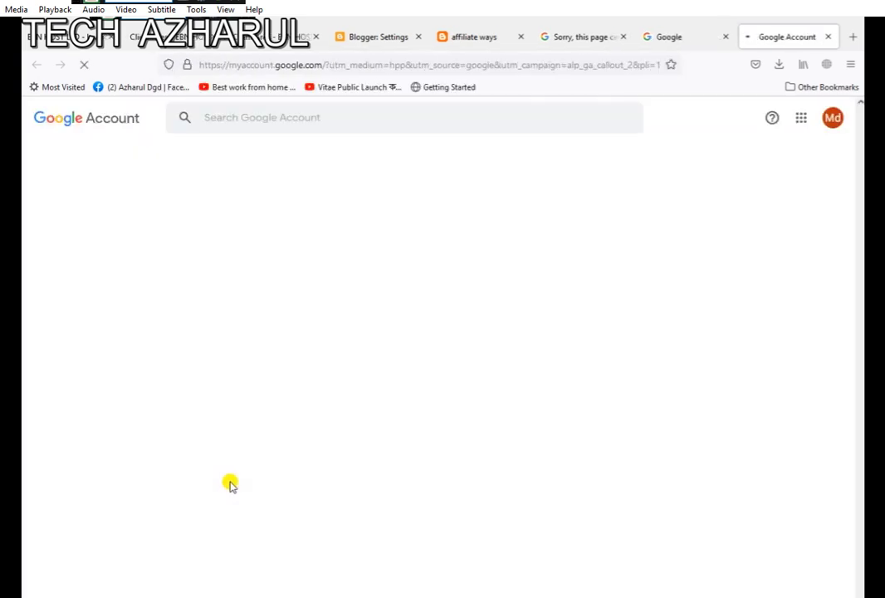
scroll(221, 503, "down", 3)
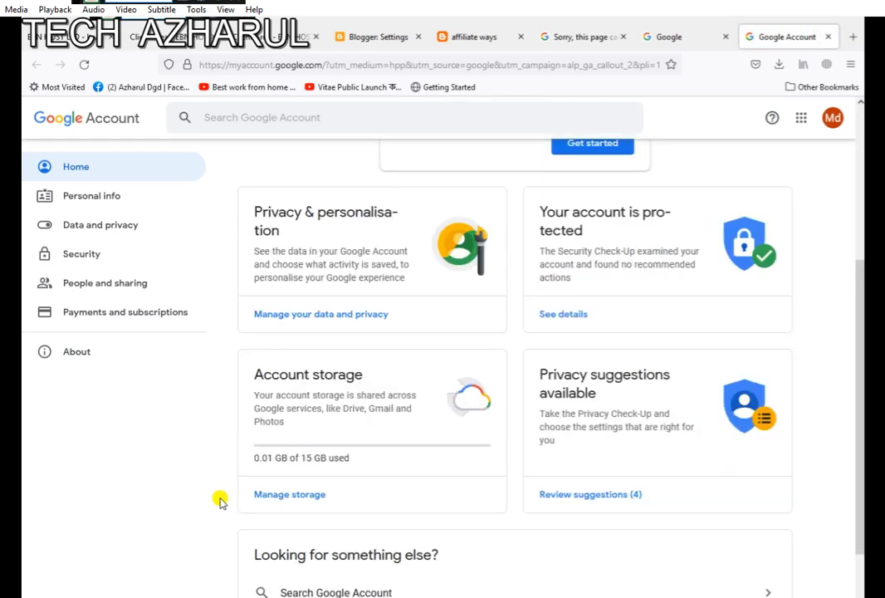
scroll(221, 503, "up", 3)
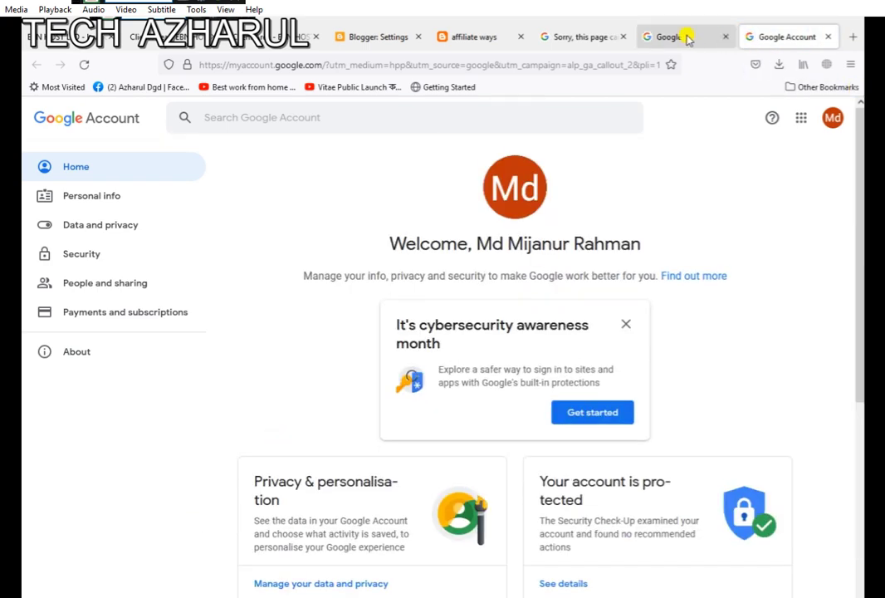
Step: Return to Blogger's custom domain settings and copy the support link text from the verification message again
left_click(465, 36)
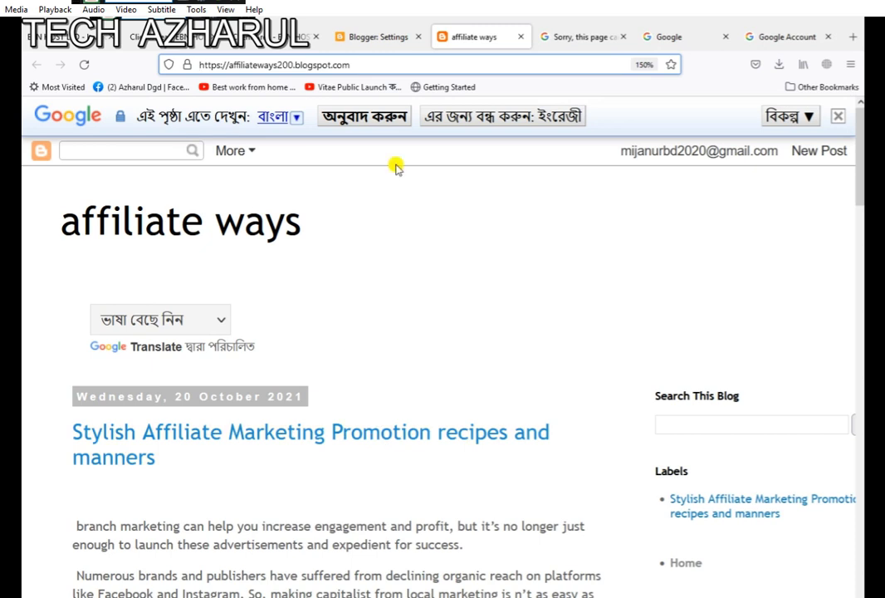
left_click(373, 37)
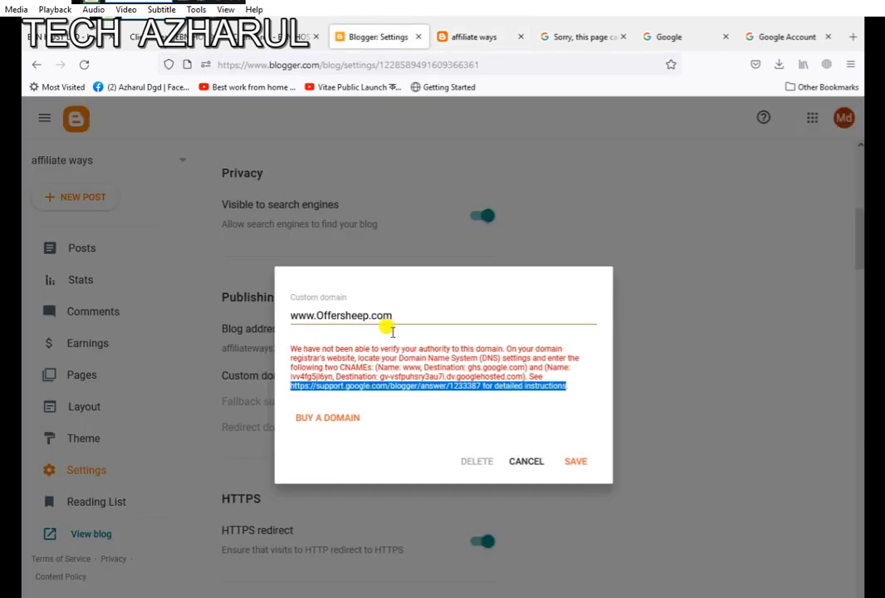
left_click(562, 403)
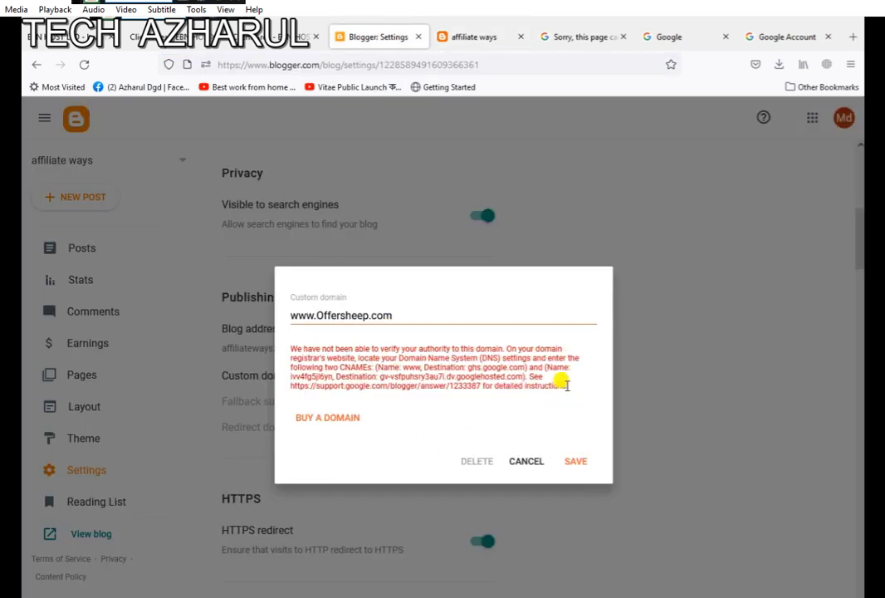
left_click_drag(562, 383, 289, 387)
right_click(314, 388)
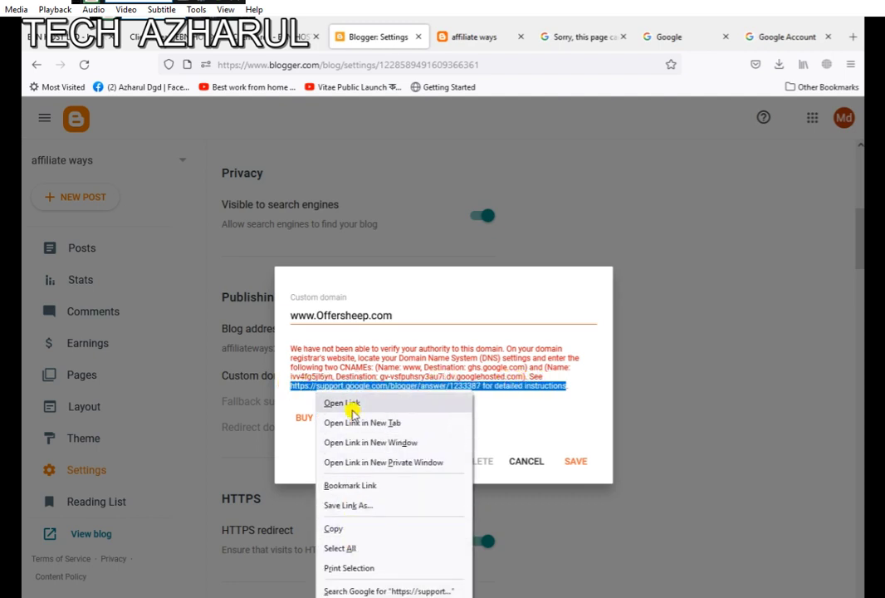
left_click(335, 529)
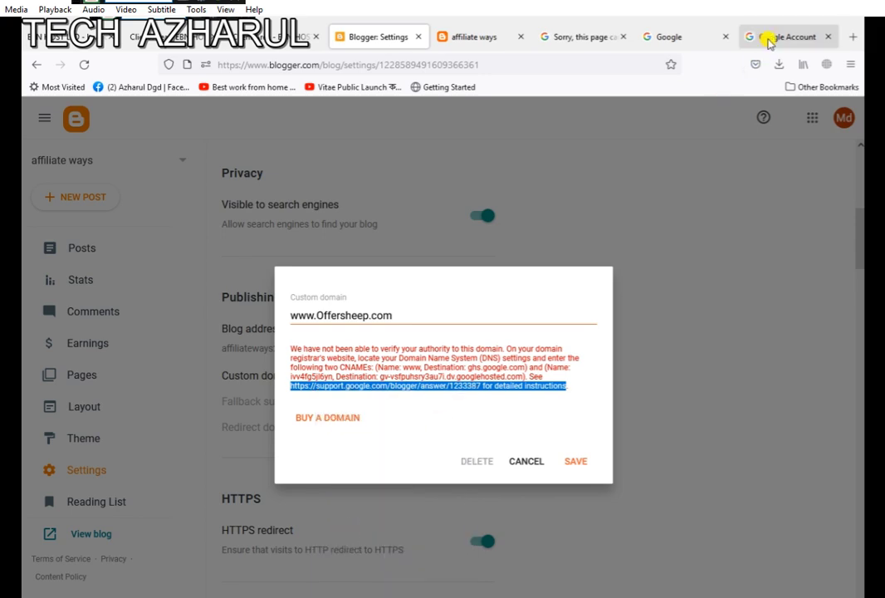
Step: Load the copied Blogger support address in the tab showing the Google Account page
left_click(751, 35)
left_click(282, 62)
right_click(285, 64)
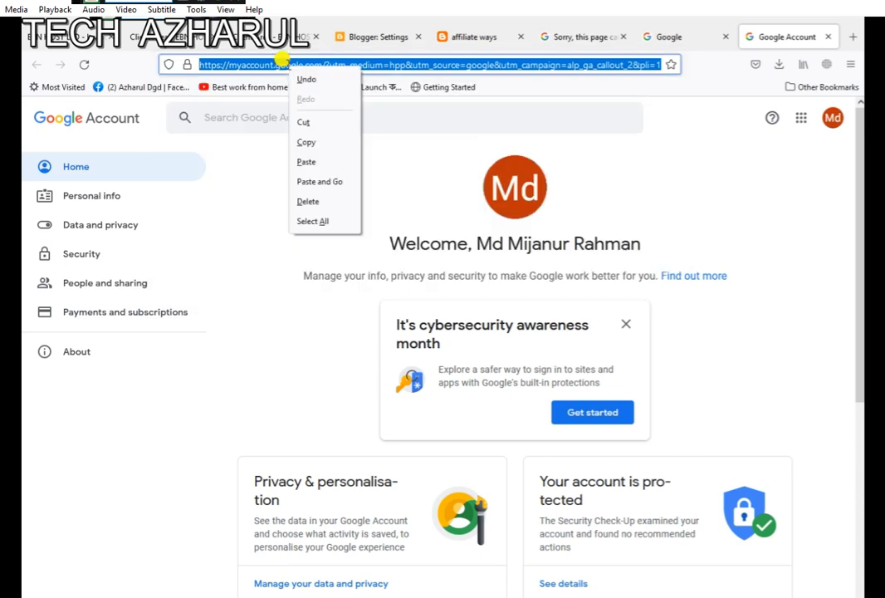
left_click(306, 162)
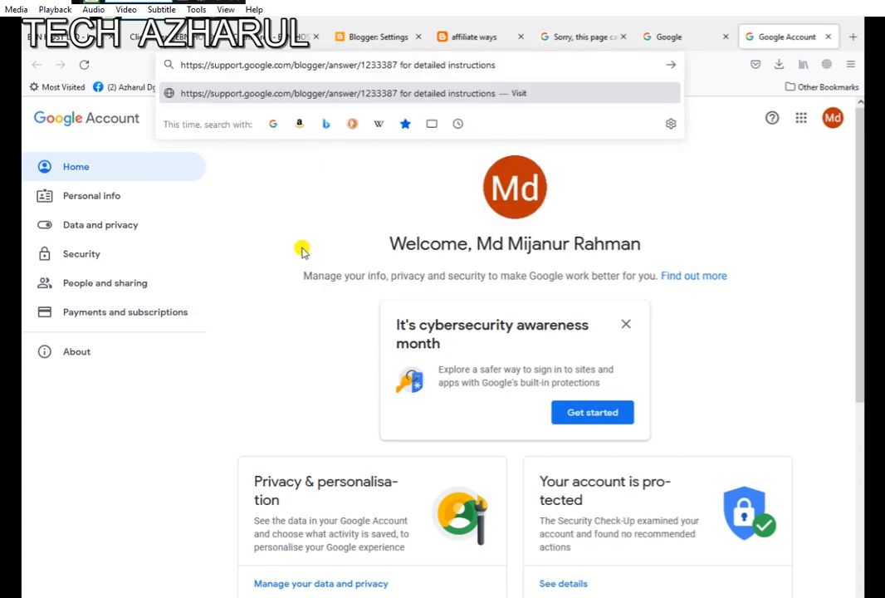
key("Return")
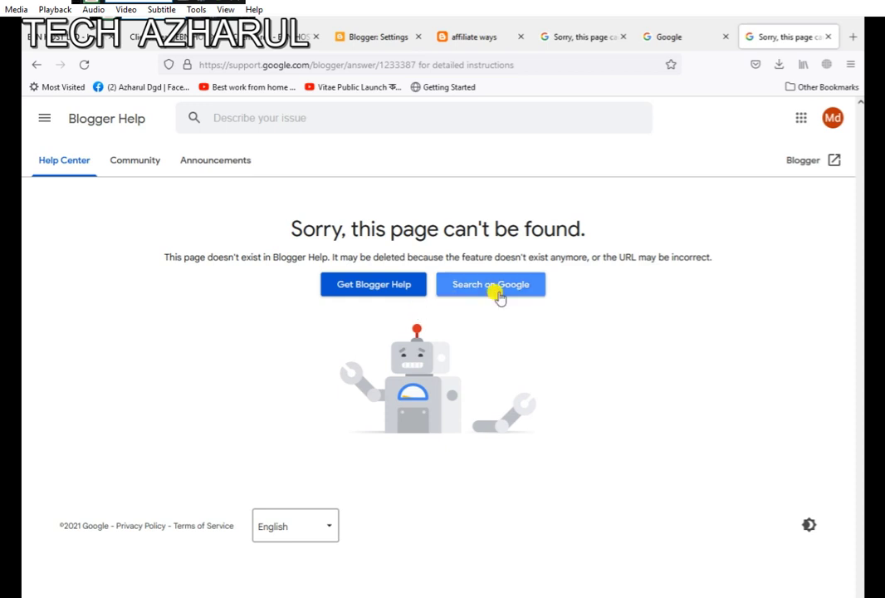
Step: Open the Blogger Help Center home page and examine its help topics and Blogger team news section
left_click(361, 286)
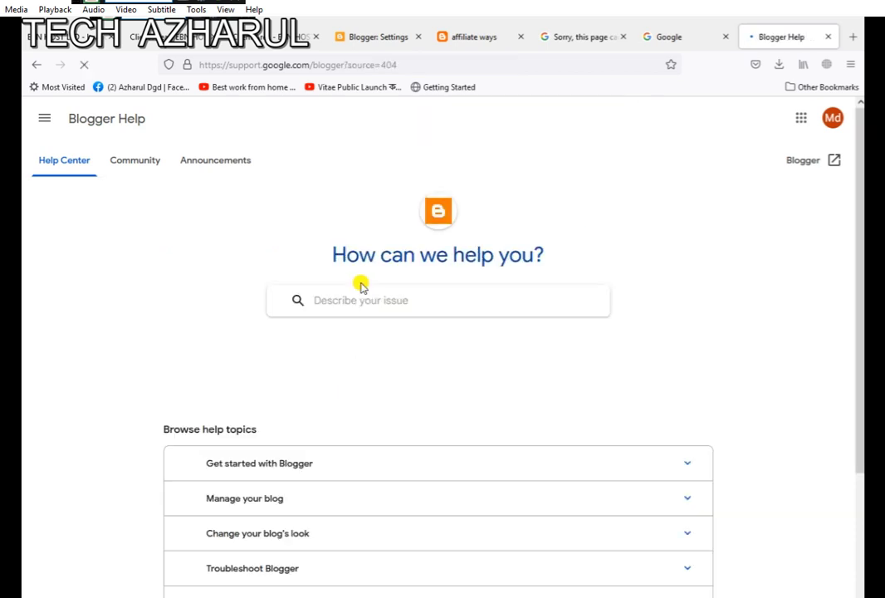
scroll(129, 444, "down", 2)
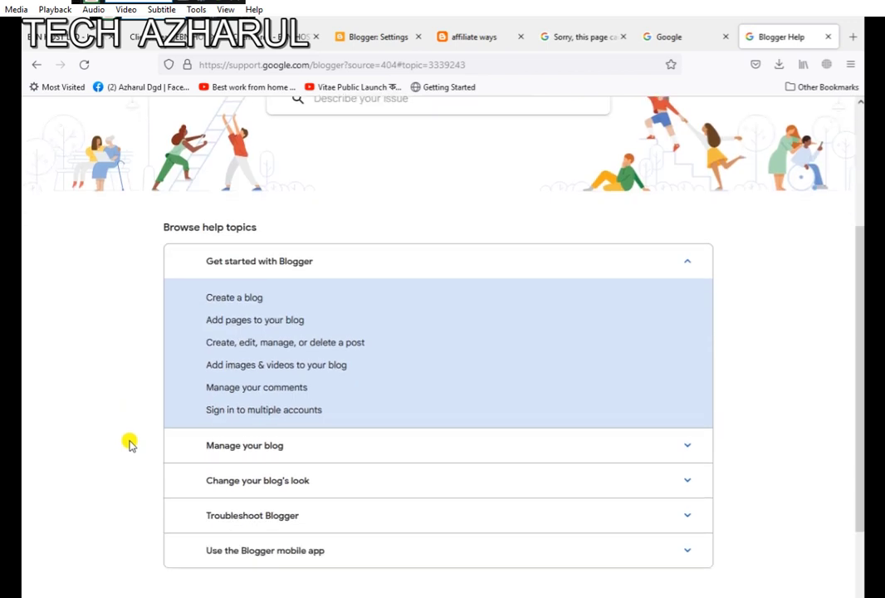
scroll(129, 443, "down", 1)
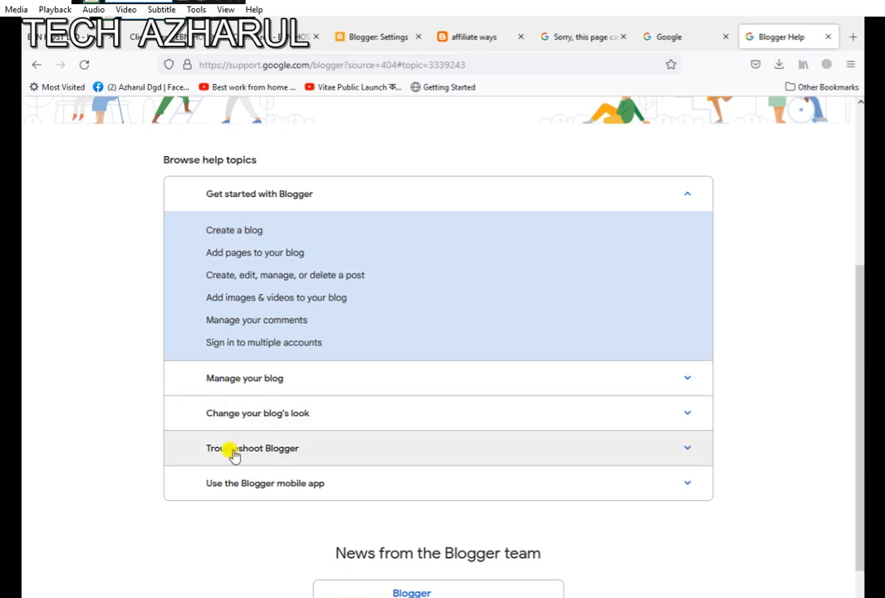
scroll(231, 444, "down", 2)
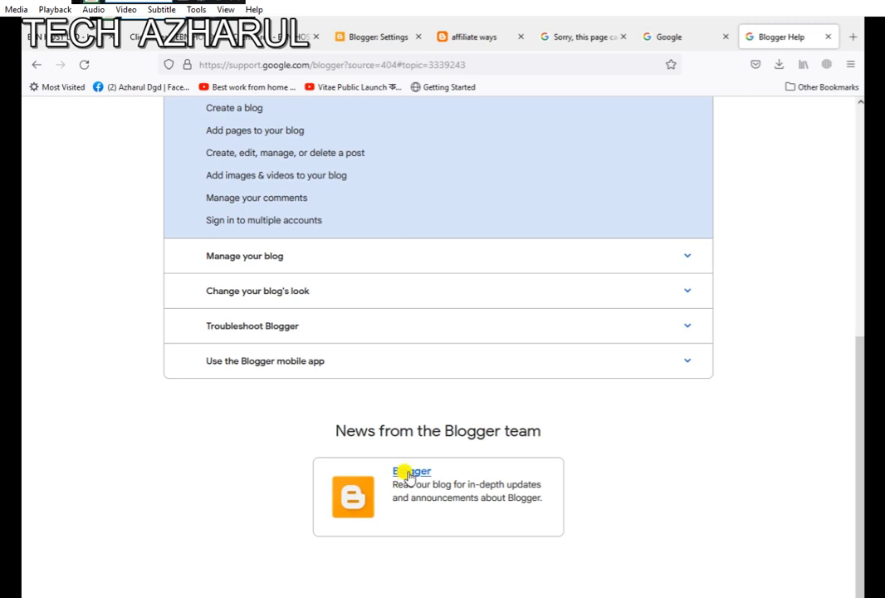
scroll(408, 474, "up", 5)
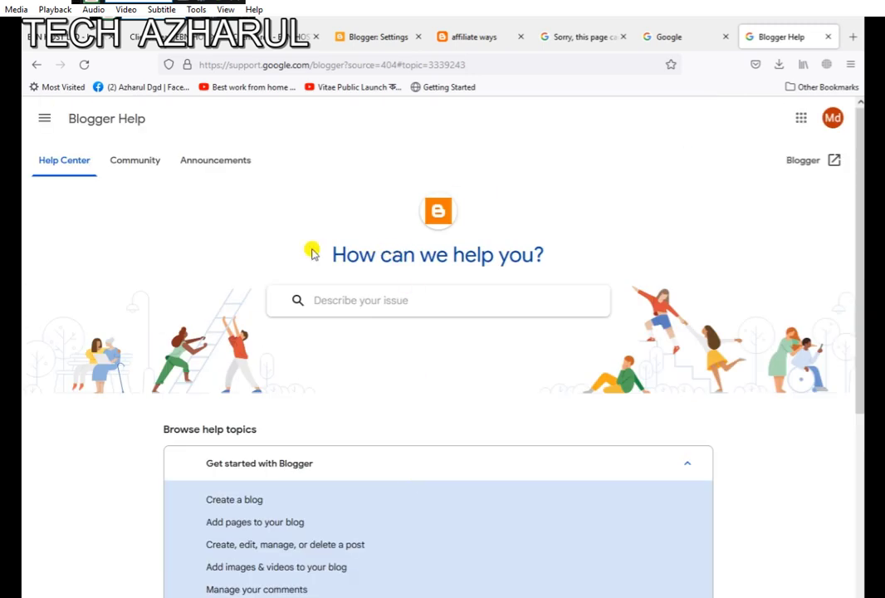
Step: Open the Blogger Help Community and look through its featured posts and categories, including Custom domains
left_click(137, 162)
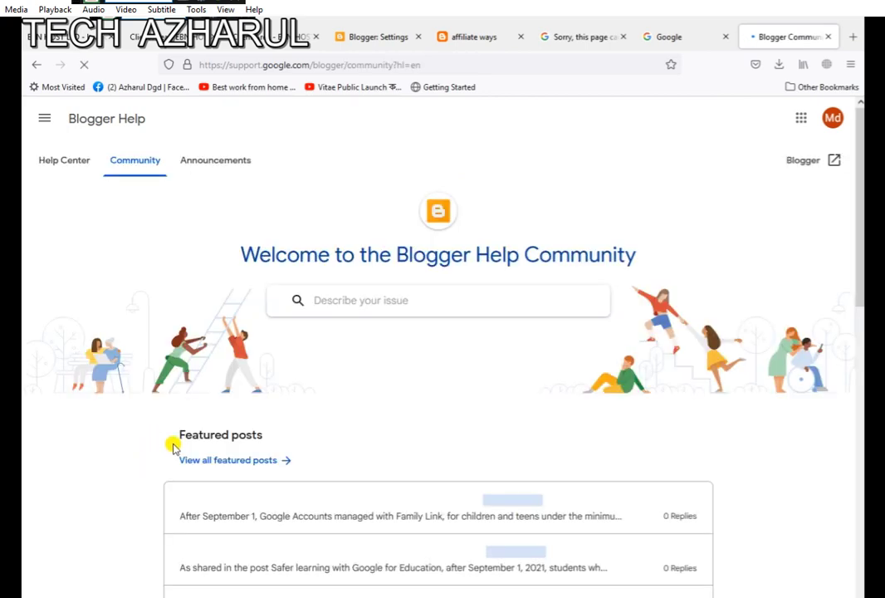
scroll(174, 447, "down", 5)
scroll(176, 449, "up", 3)
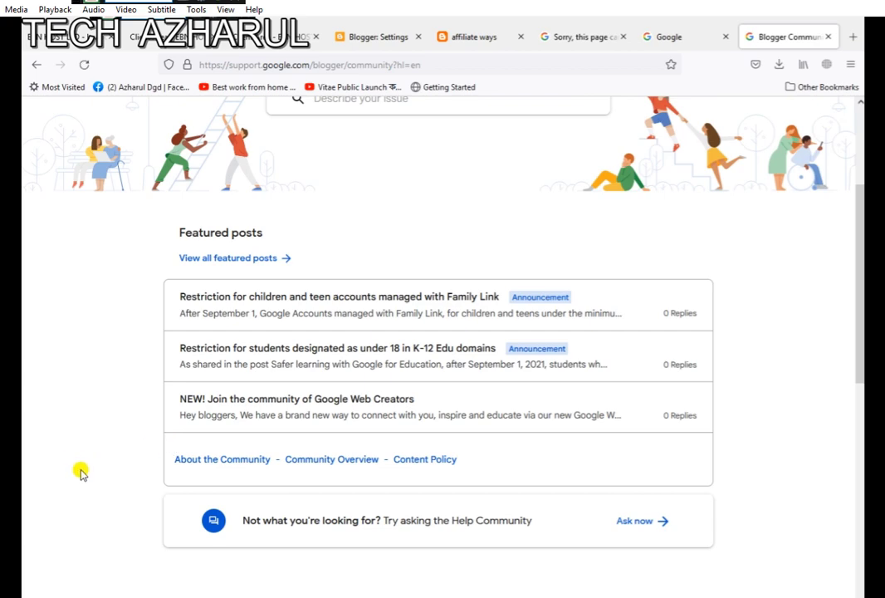
scroll(81, 471, "down", 8)
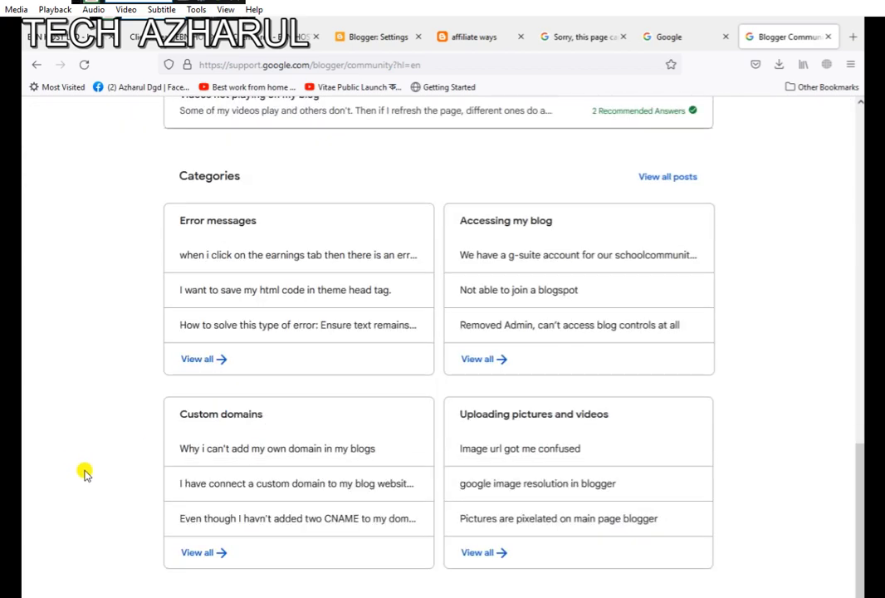
scroll(85, 473, "up", 10)
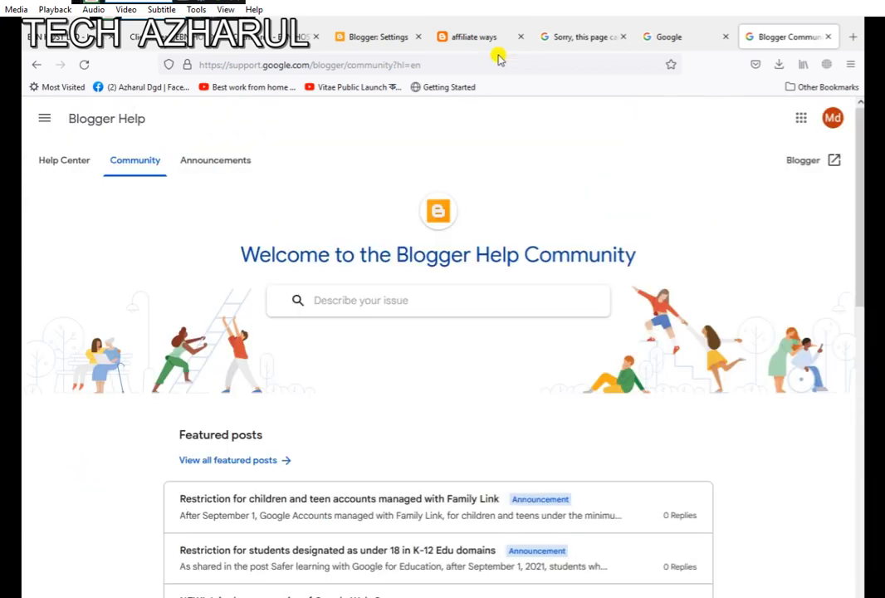
left_click(480, 37)
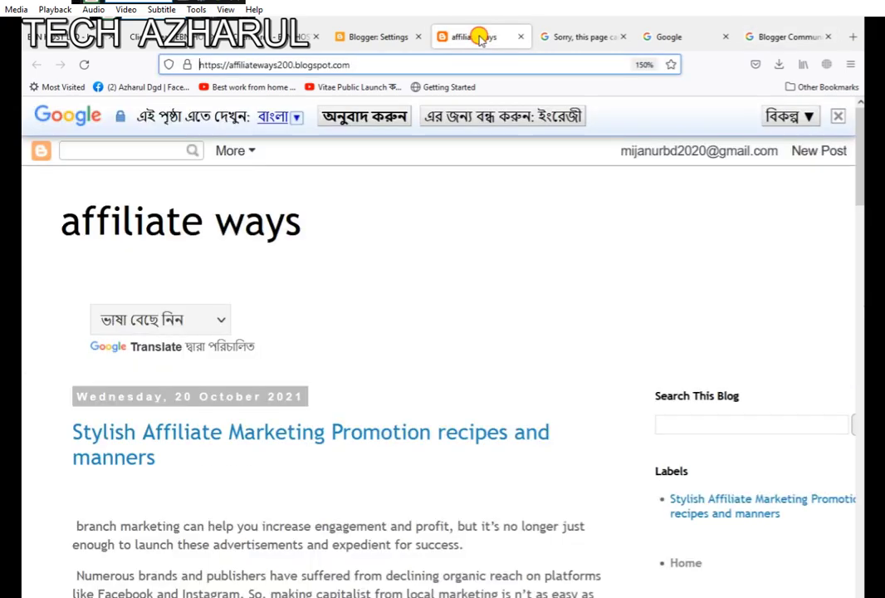
left_click(401, 37)
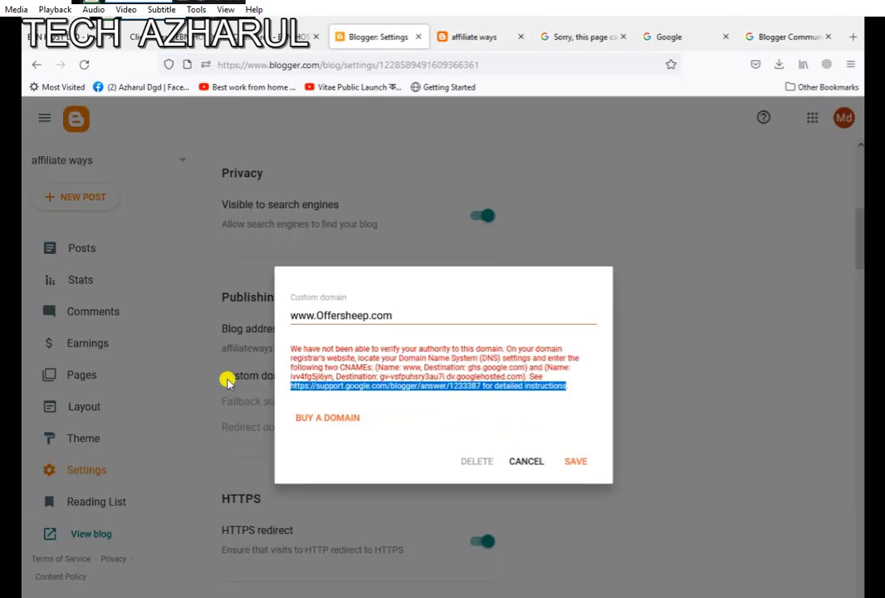
left_click(577, 463)
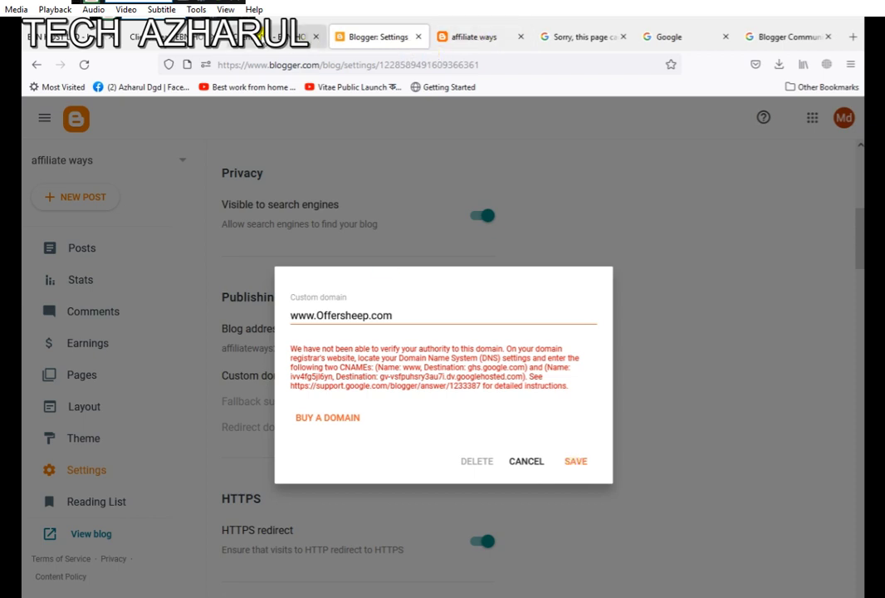
left_click(218, 34)
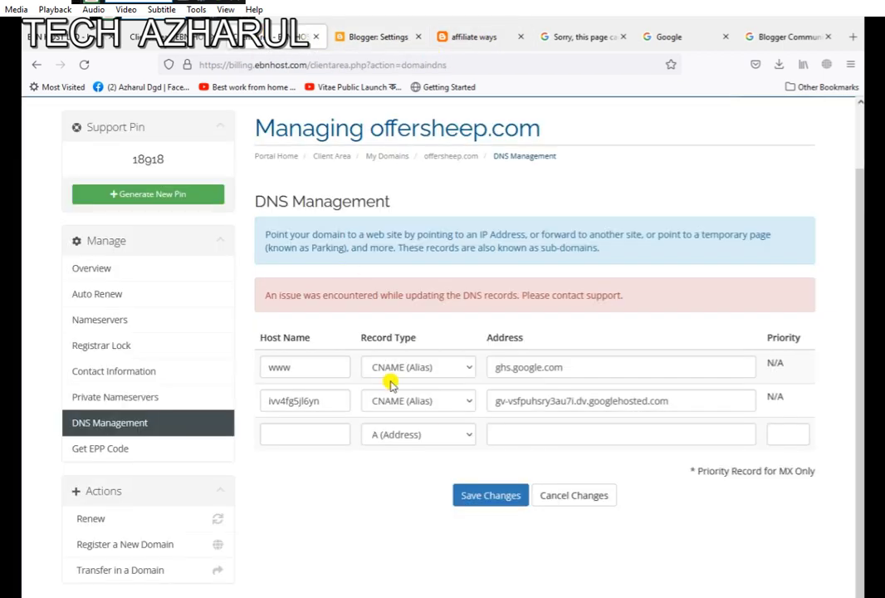
left_click(304, 433)
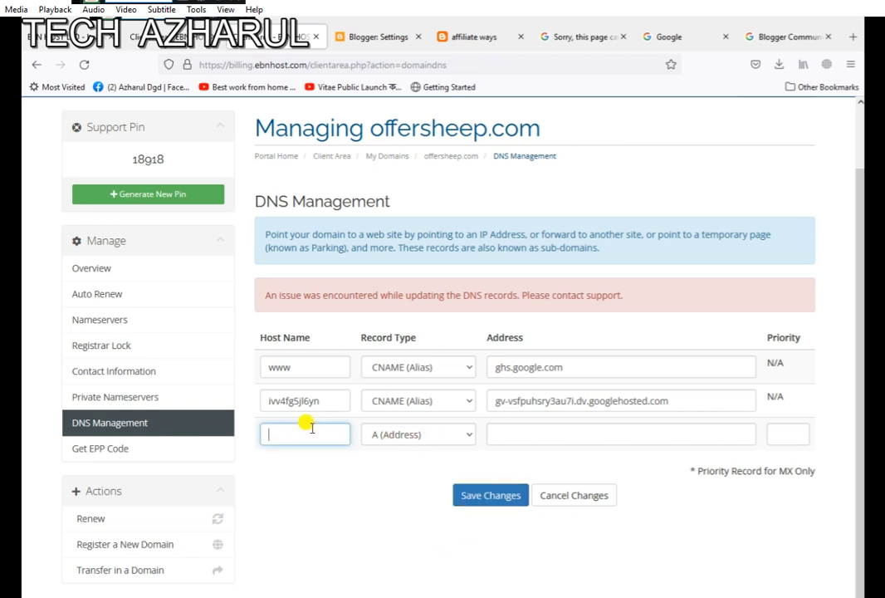
left_click(779, 37)
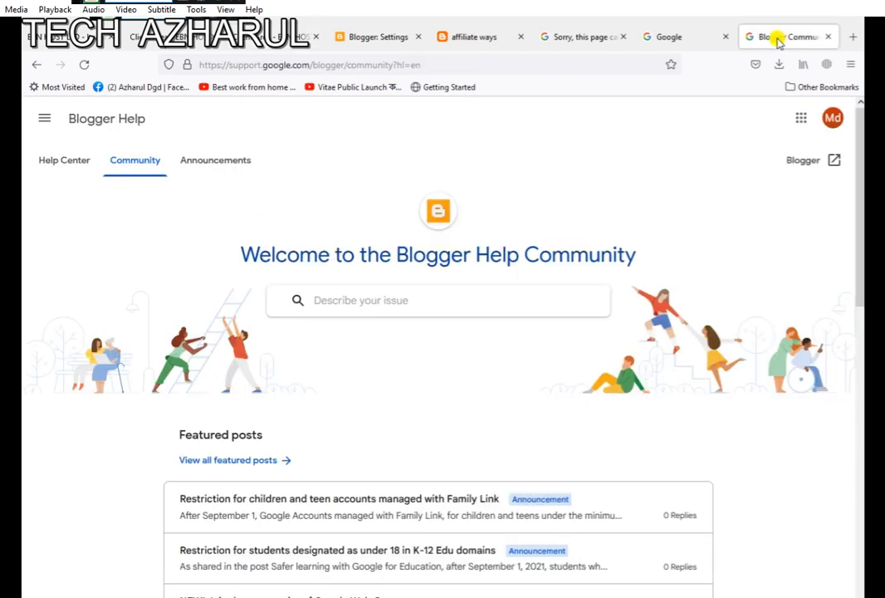
left_click(482, 39)
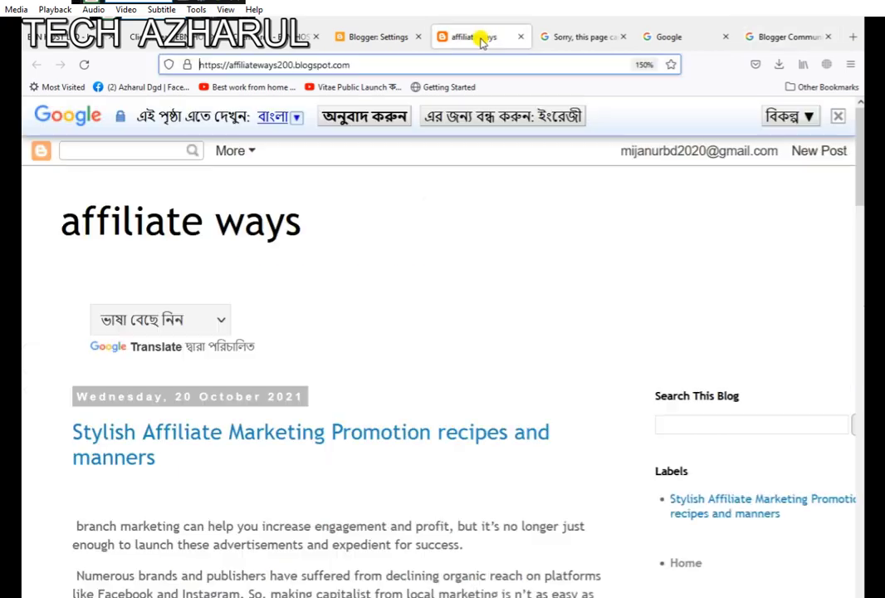
left_click(378, 36)
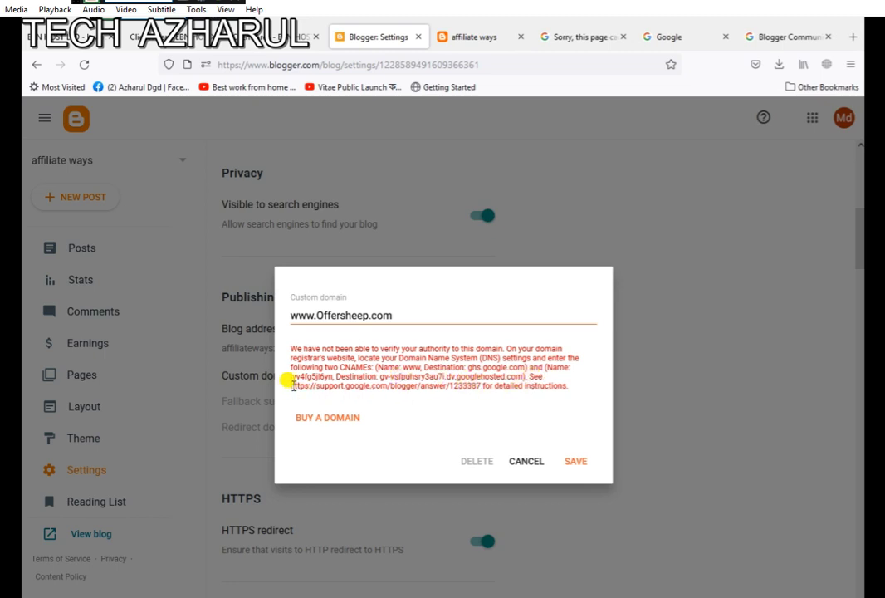
left_click_drag(290, 386, 484, 392)
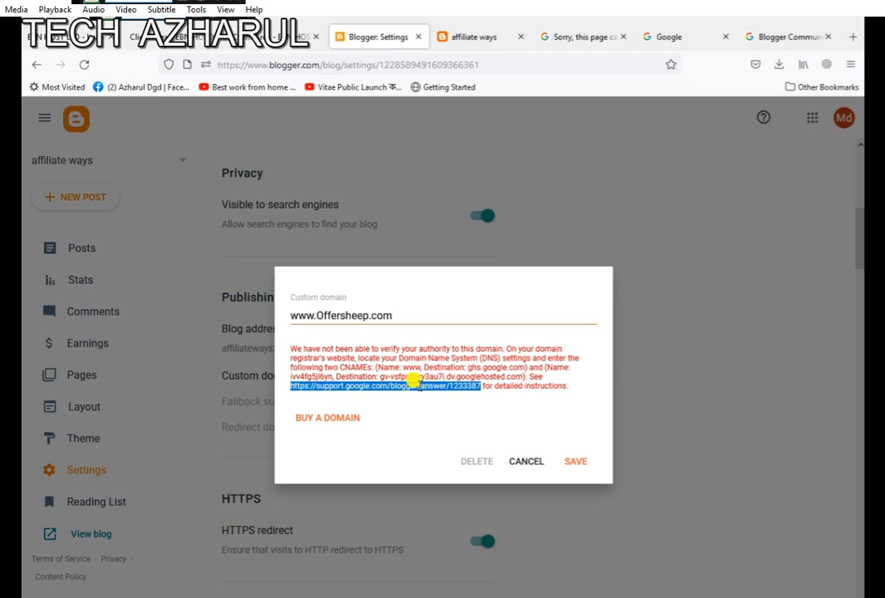
right_click(421, 388)
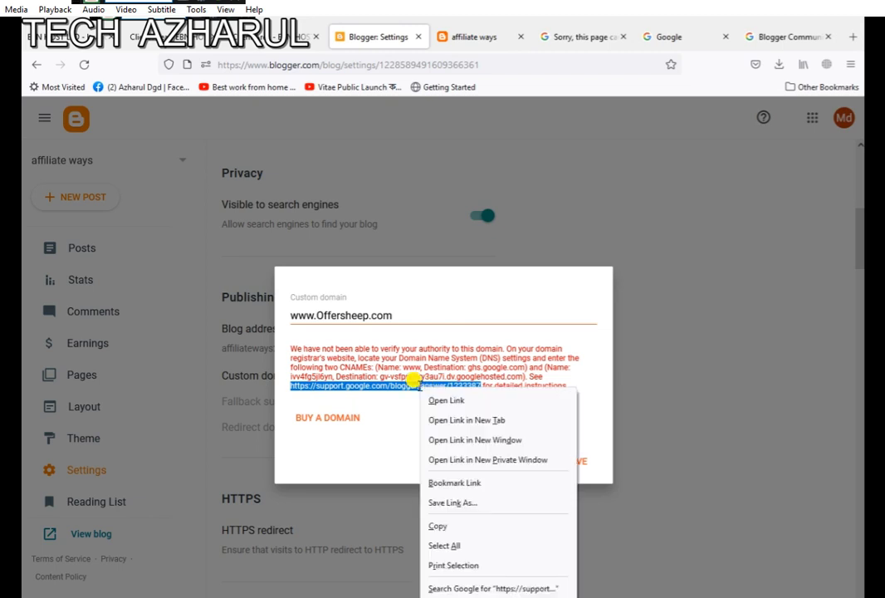
left_click(444, 528)
Step: Load the copied support article in the tab showing the Blogger Help Community
left_click(780, 36)
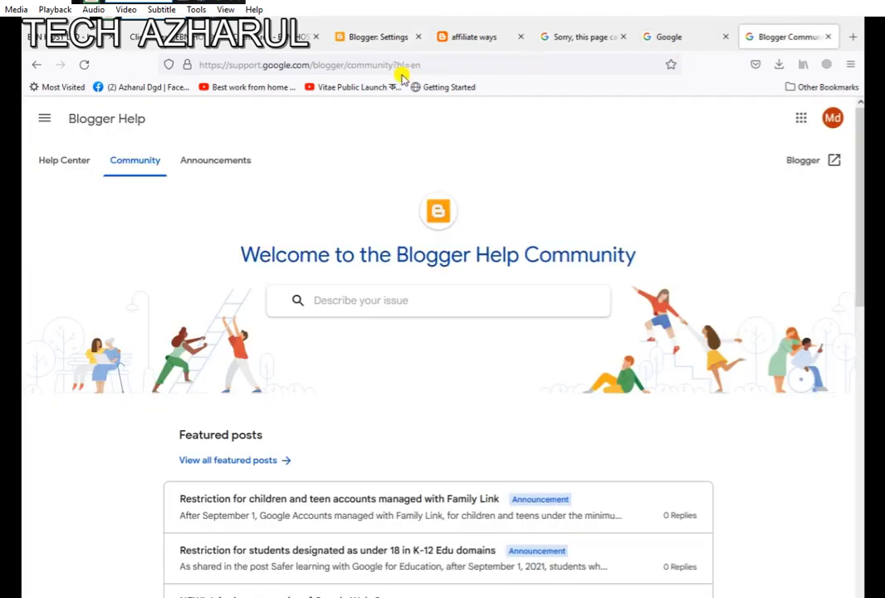
left_click(373, 64)
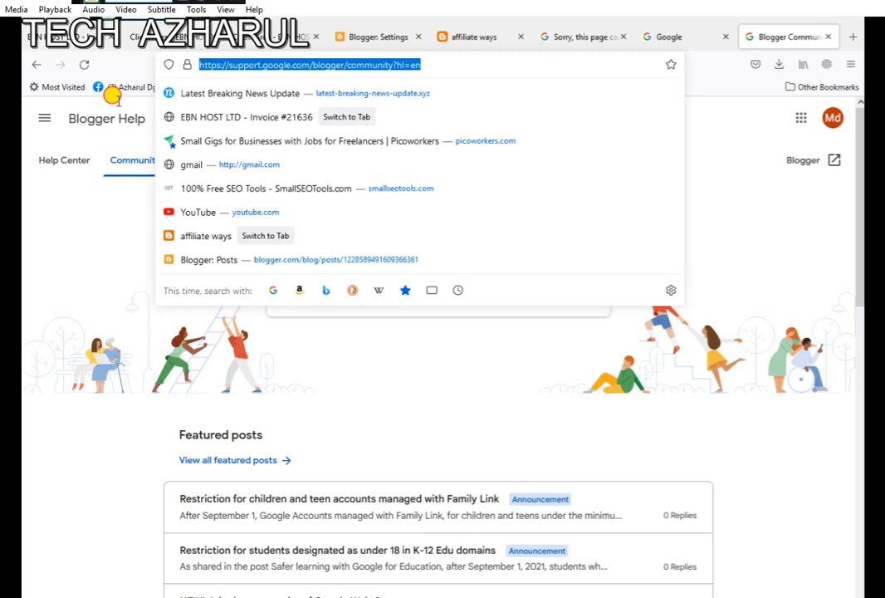
right_click(346, 65)
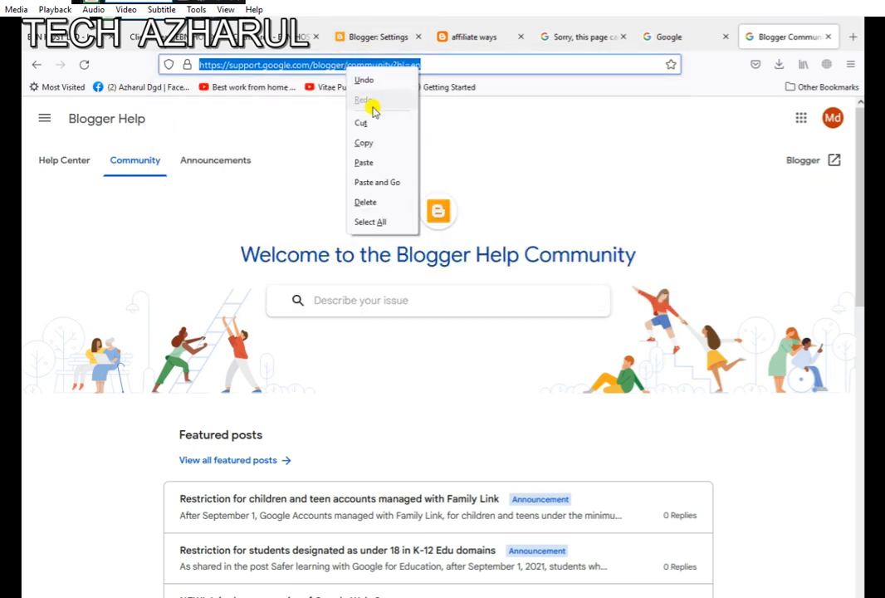
left_click(363, 163)
key("Return")
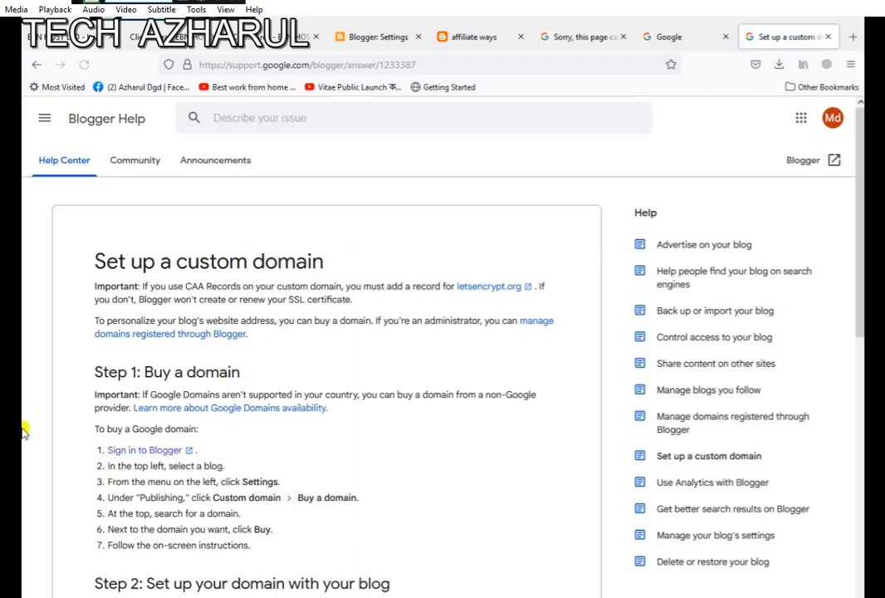
Step: Copy the first A-record IP, 216.239.32.21, from Step 3 of the custom domain setup article
scroll(42, 429, "down", 3)
scroll(41, 430, "down", 3)
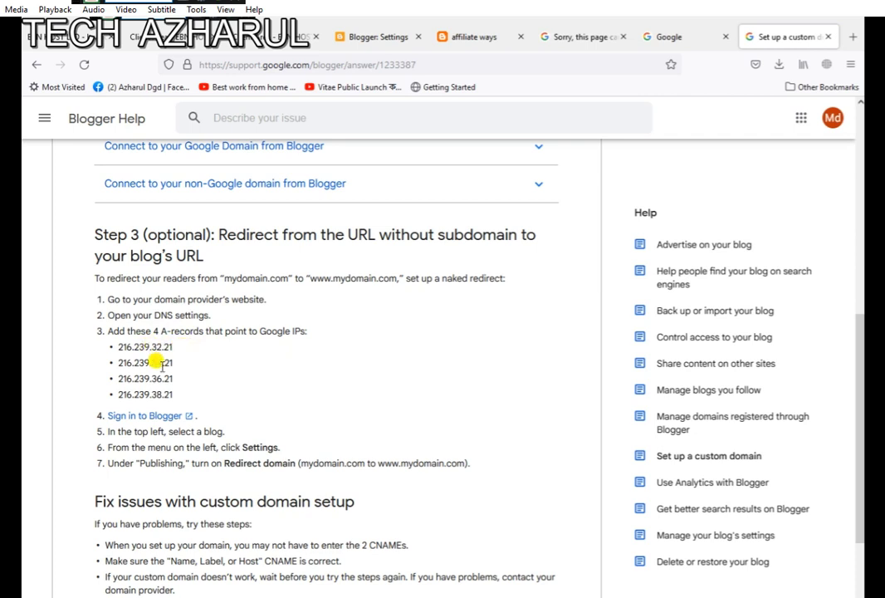
left_click_drag(174, 347, 113, 338)
right_click(131, 343)
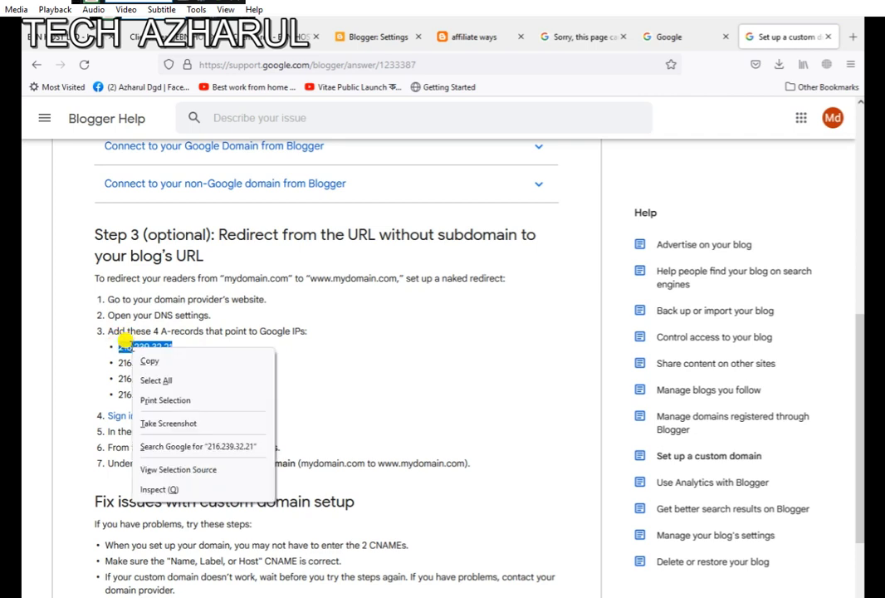
left_click(153, 361)
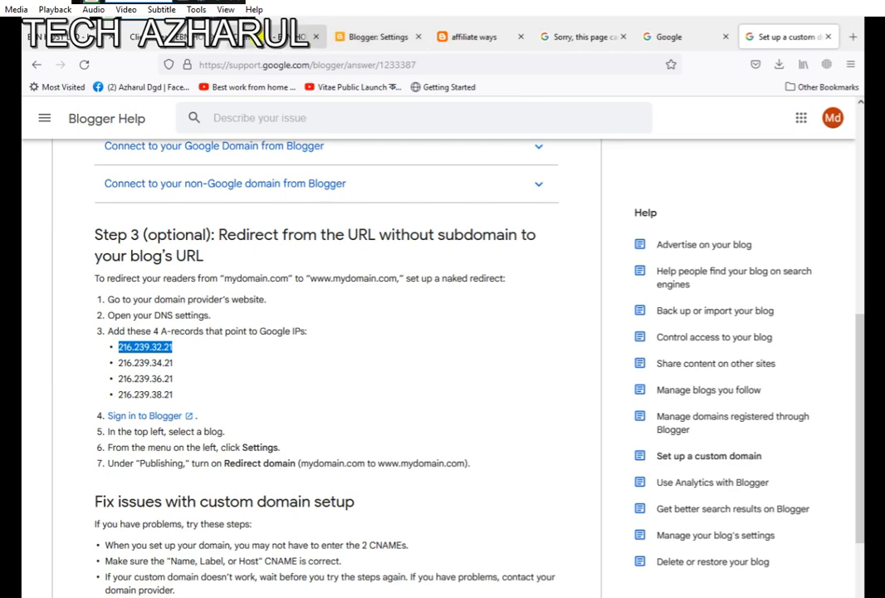
Step: In offersheep.com's DNS management, add an A record for host @ with address 216.239.32.21 and save the changes
left_click(264, 36)
left_click(281, 432)
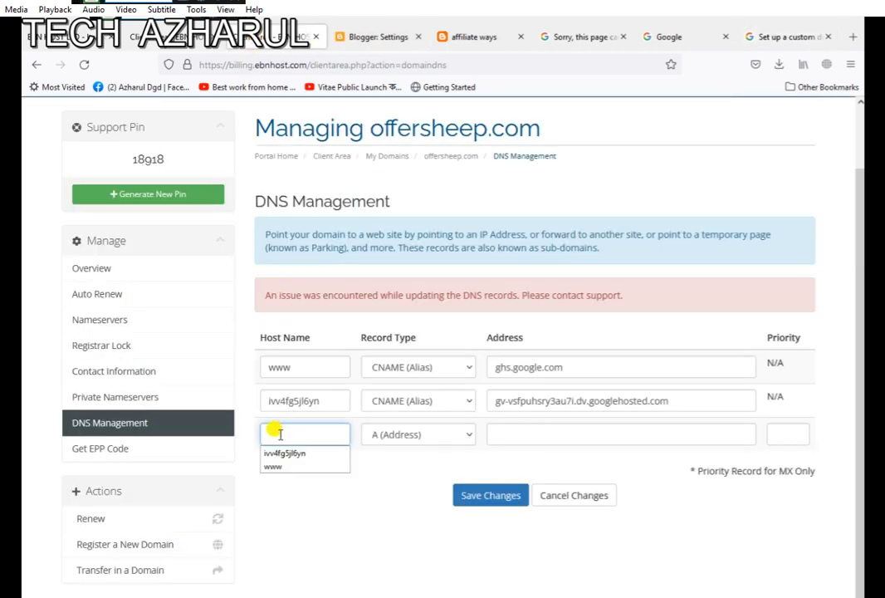
type("@")
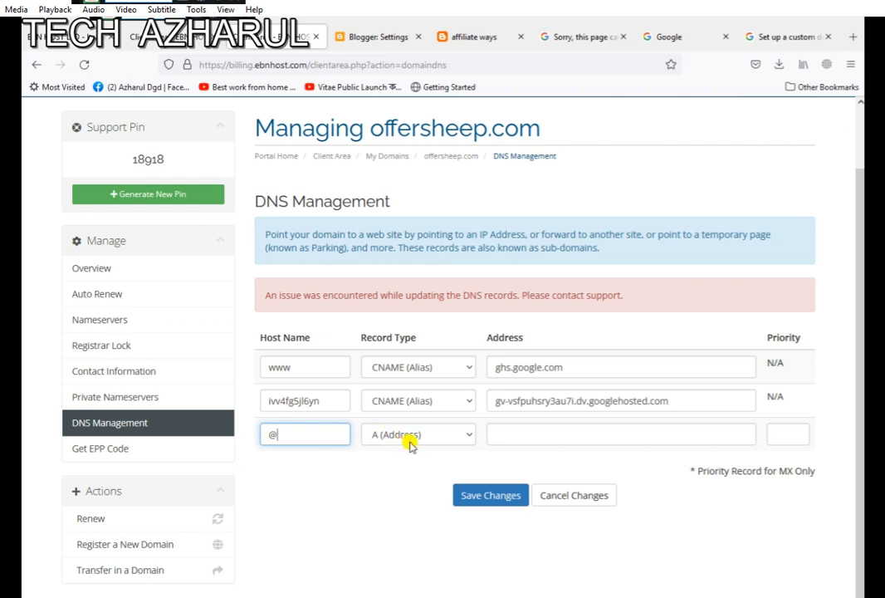
left_click(503, 433)
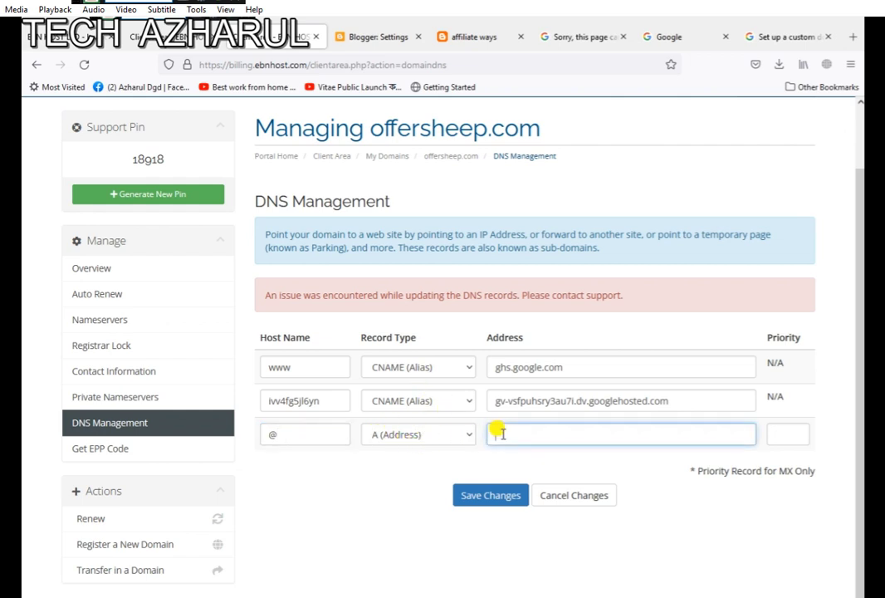
right_click(500, 432)
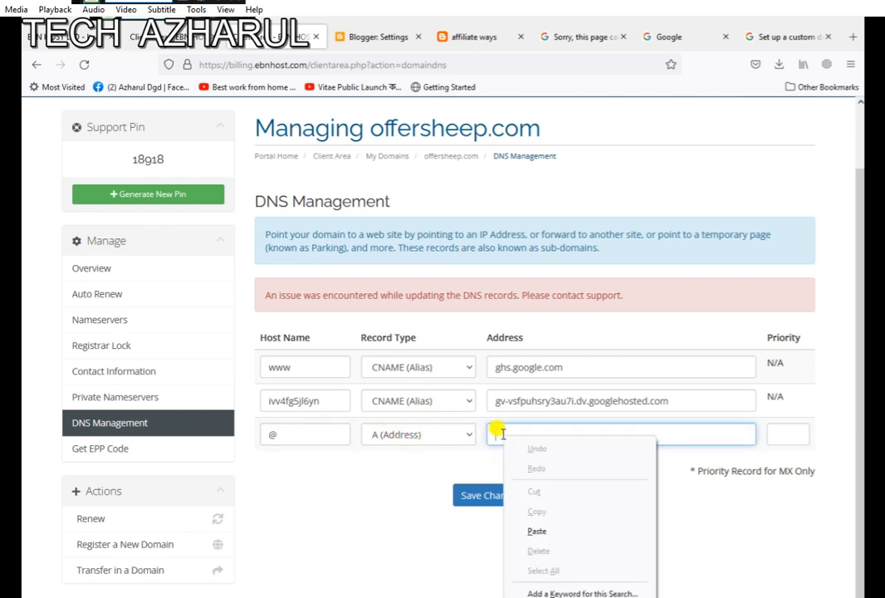
left_click(537, 532)
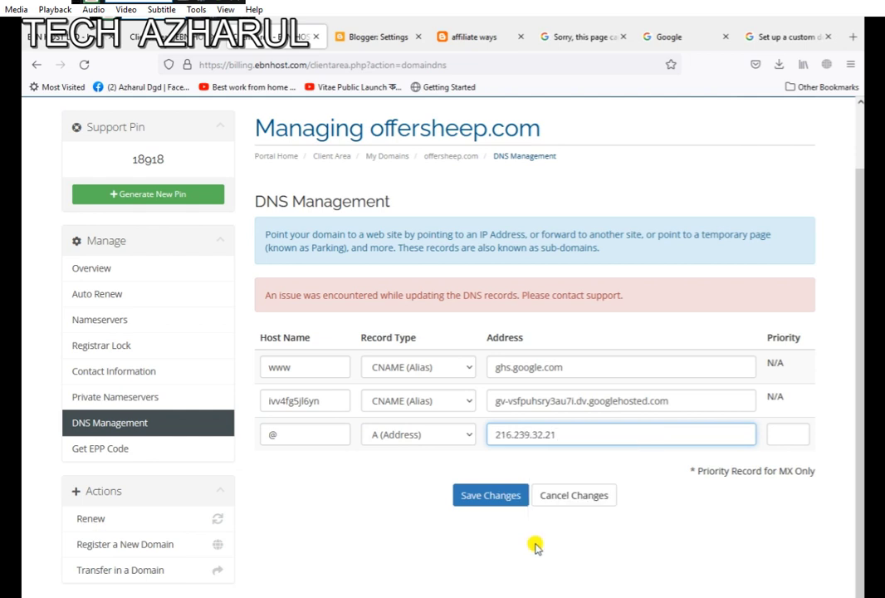
left_click(481, 498)
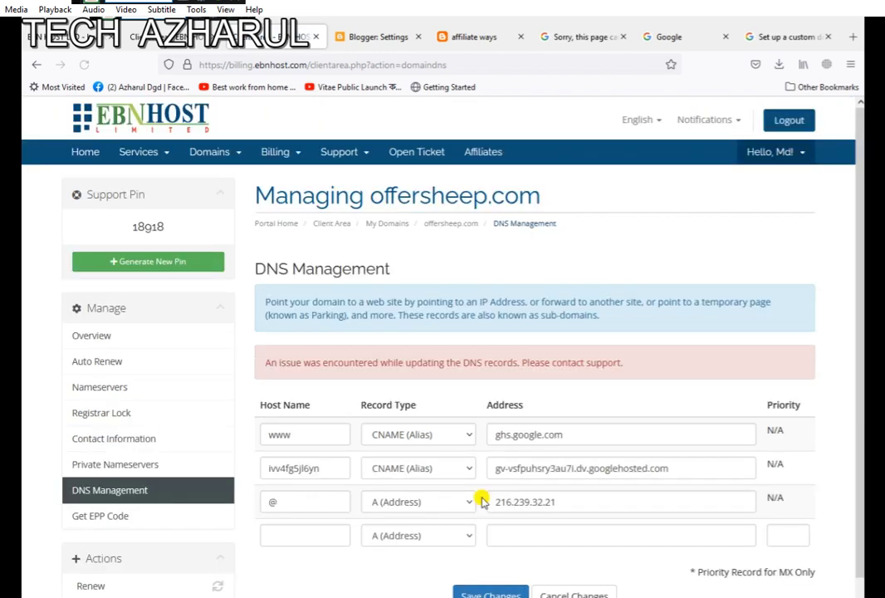
Step: Add a second A record for host @ using the article's IP 216.239.34.21, and save the DNS changes
left_click(291, 534)
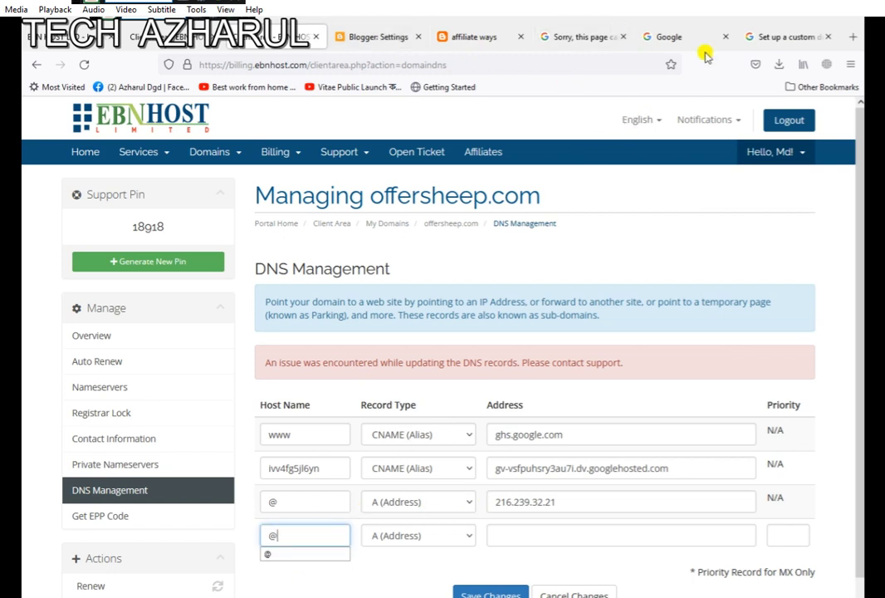
left_click(780, 36)
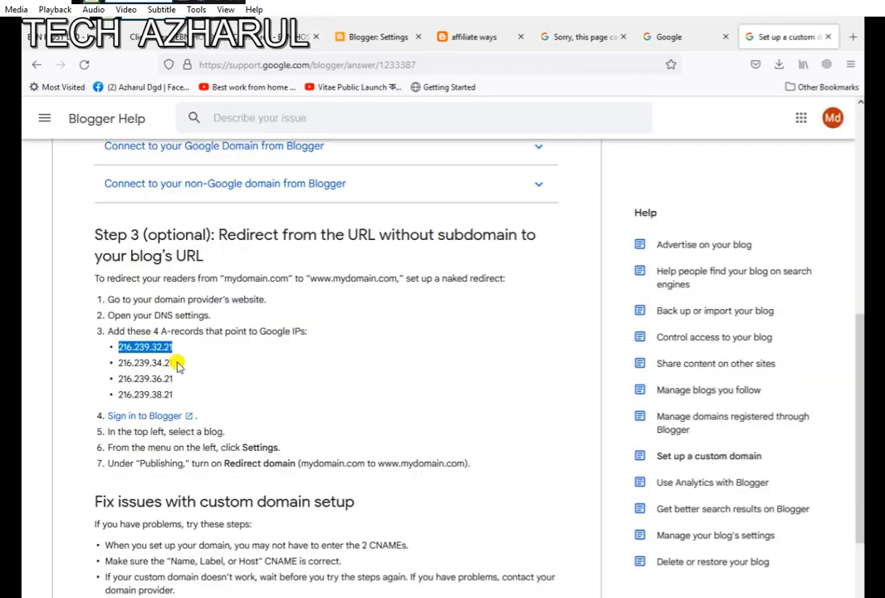
left_click_drag(175, 362, 119, 355)
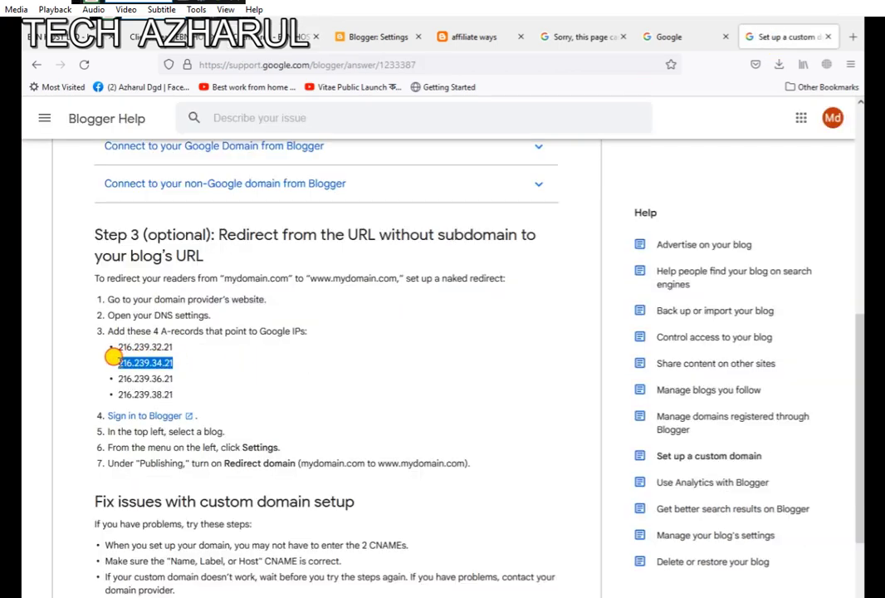
right_click(132, 365)
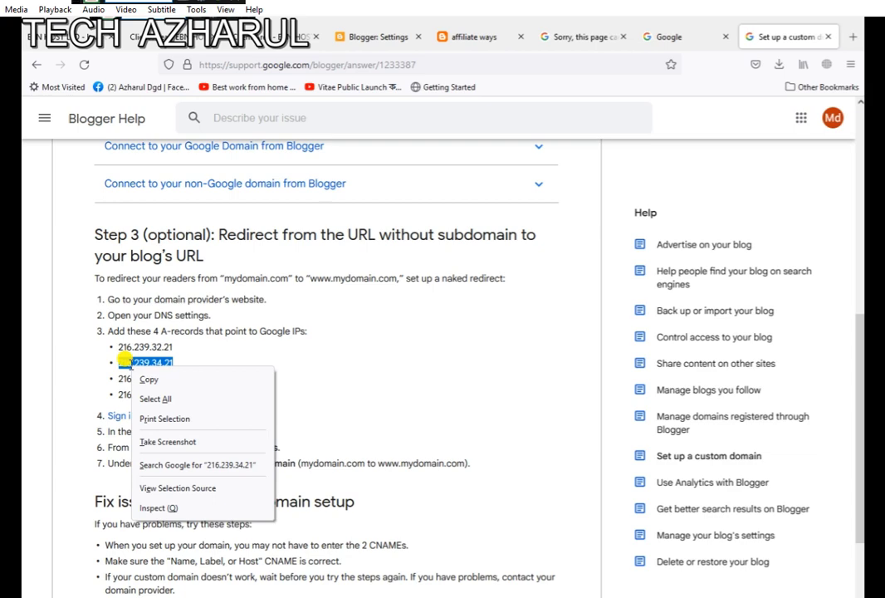
left_click(170, 378)
left_click(233, 36)
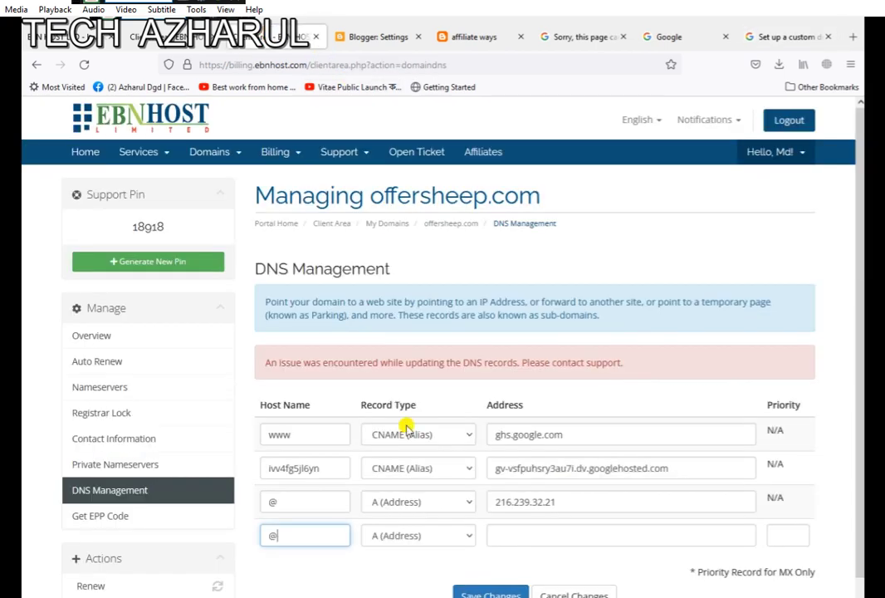
left_click(513, 533)
right_click(516, 531)
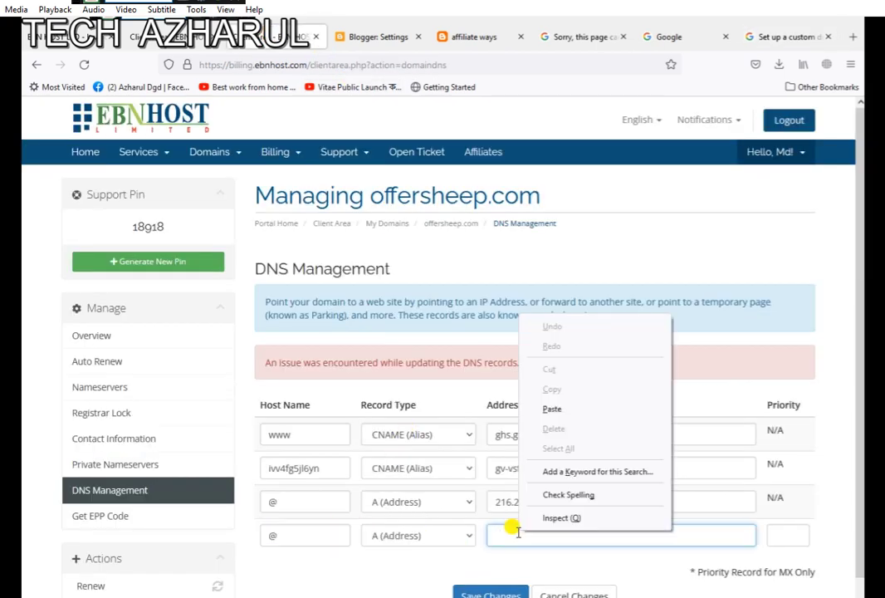
left_click(553, 409)
scroll(556, 415, "down", 2)
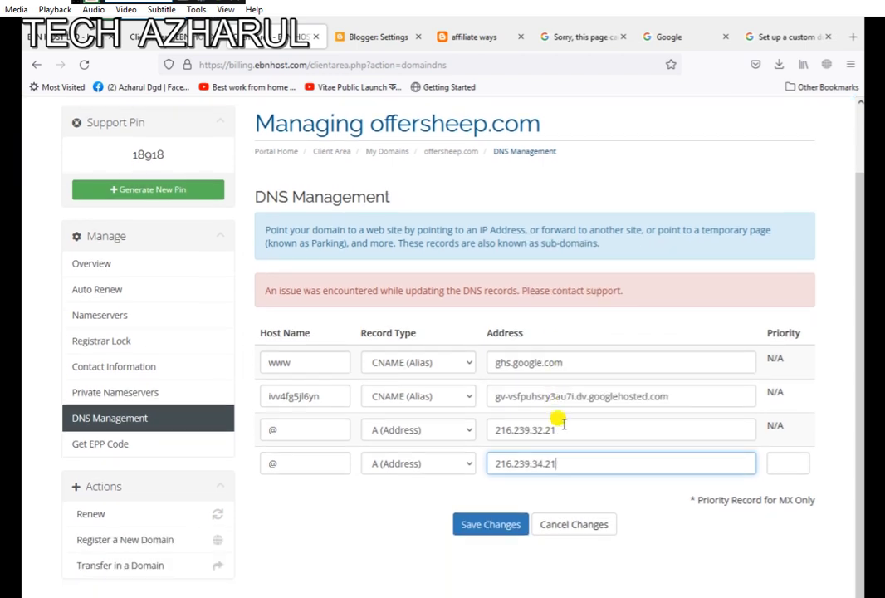
left_click(474, 524)
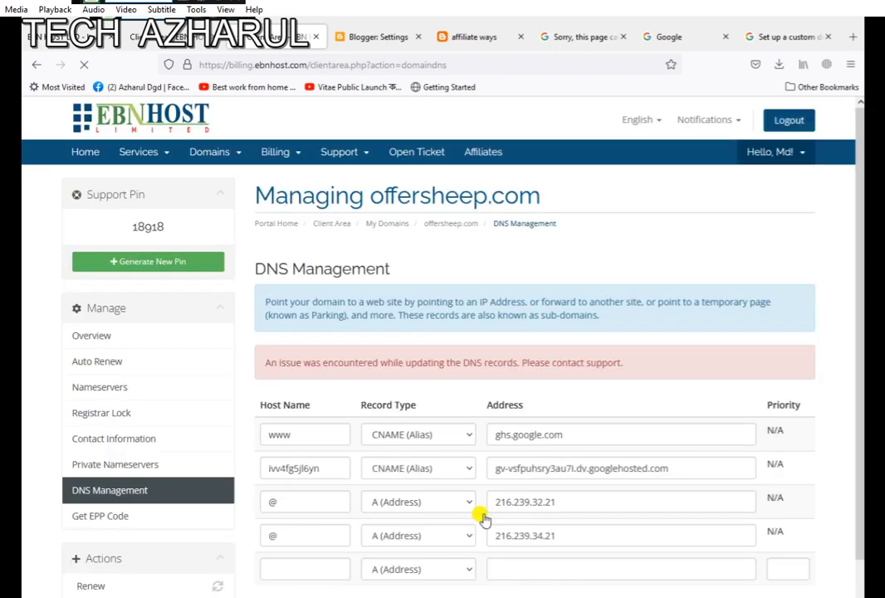
Step: Add a third A record for host @ using the article's IP 216.239.36.21, and save the DNS changes
left_click(286, 568)
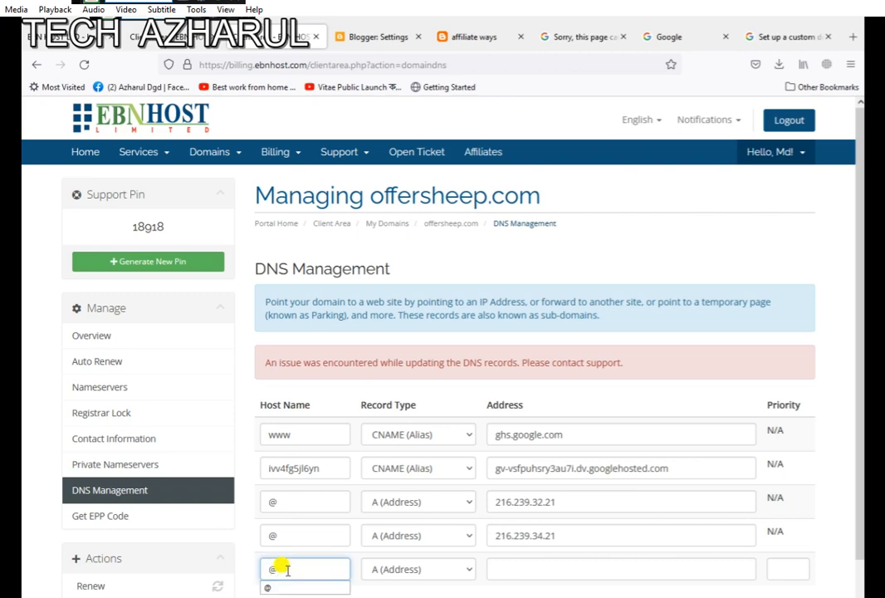
left_click(771, 38)
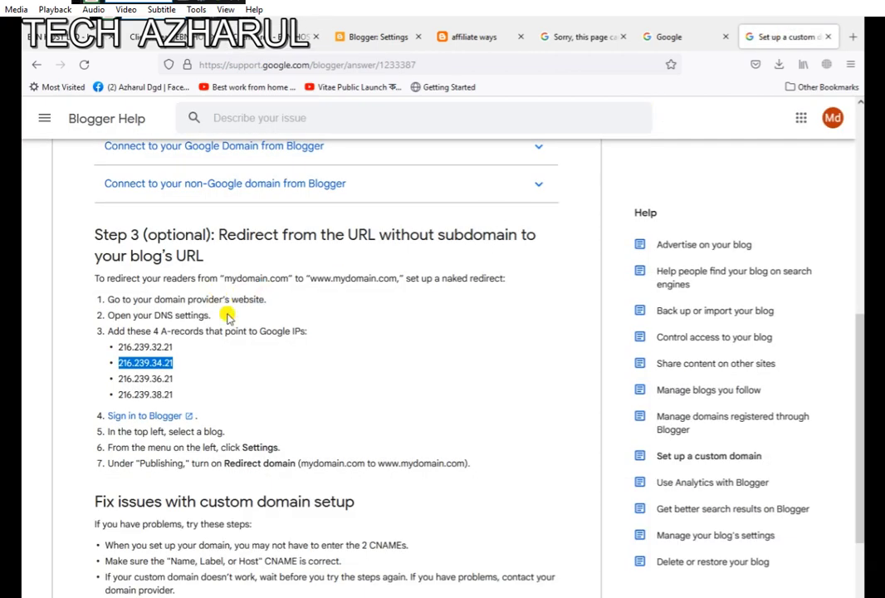
left_click_drag(175, 379, 114, 376)
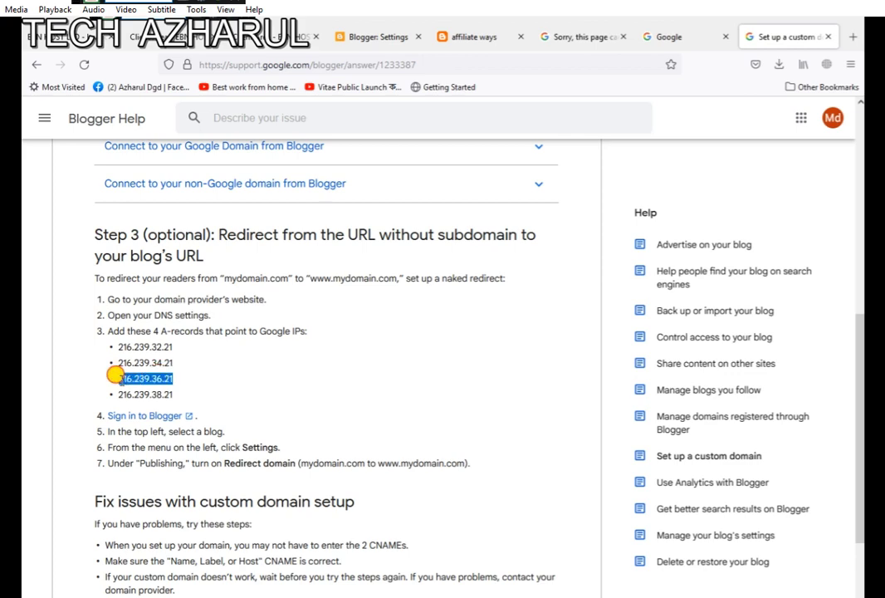
right_click(121, 378)
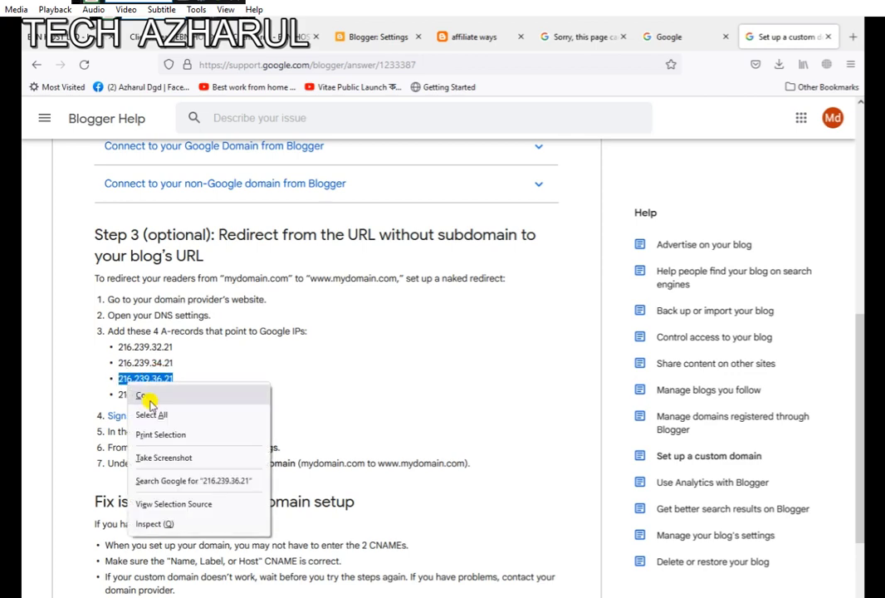
left_click(134, 389)
left_click(282, 37)
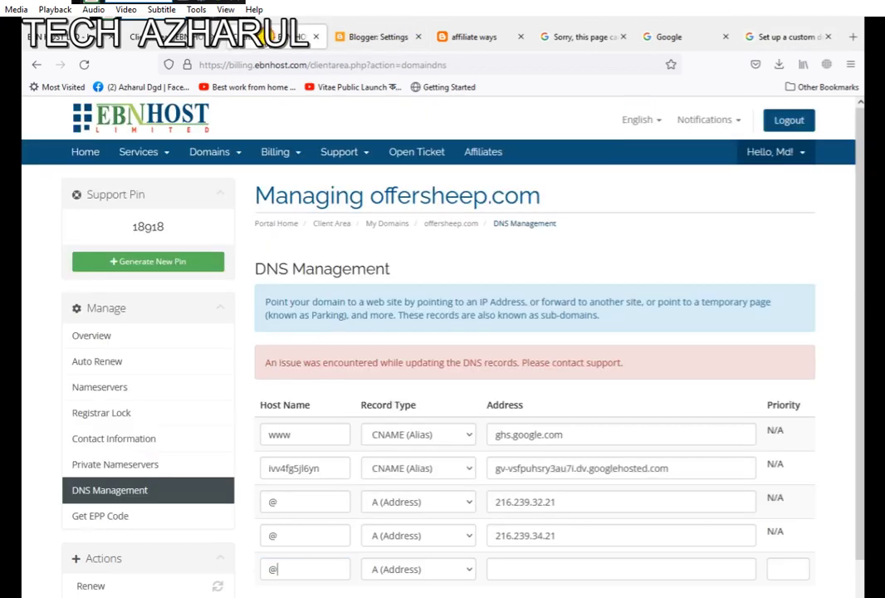
scroll(494, 498, "down", 2)
left_click(496, 501)
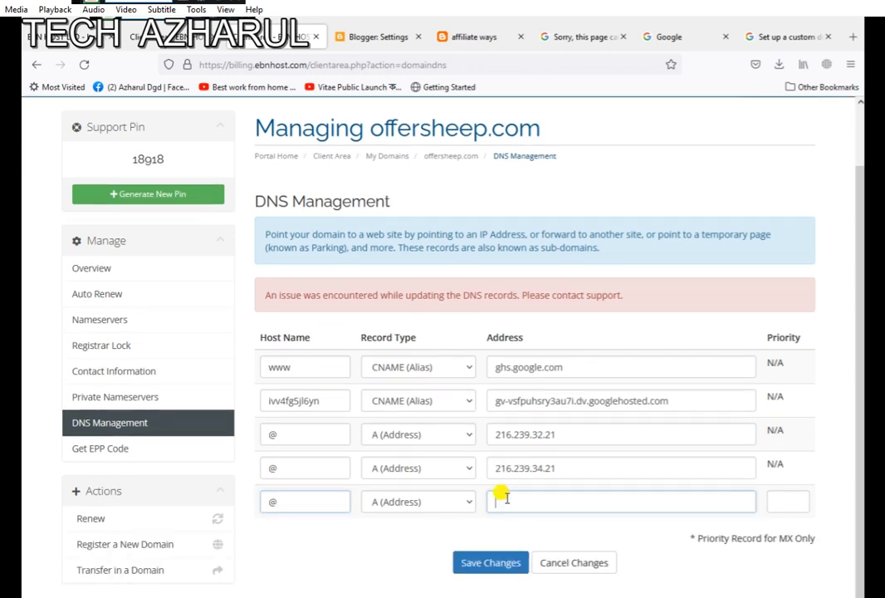
right_click(501, 497)
left_click(544, 375)
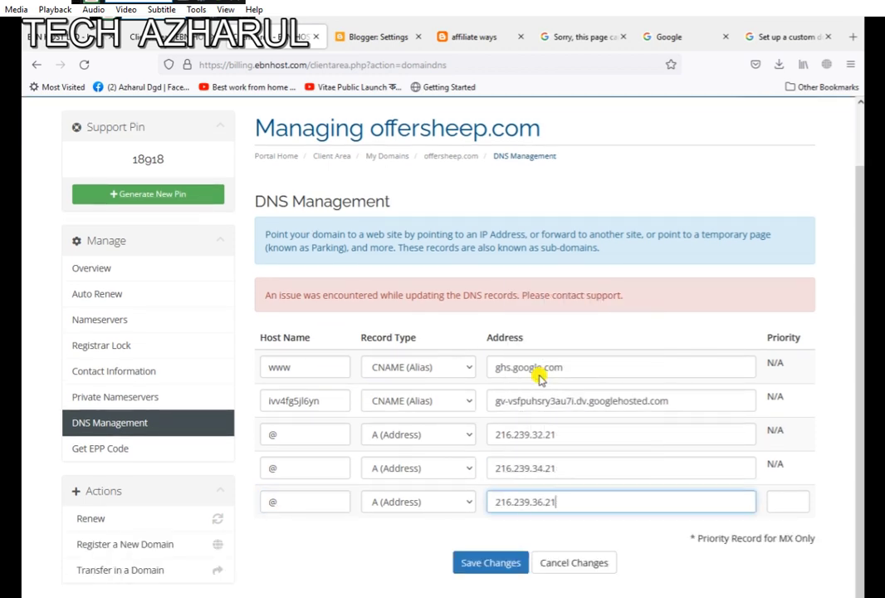
left_click(497, 563)
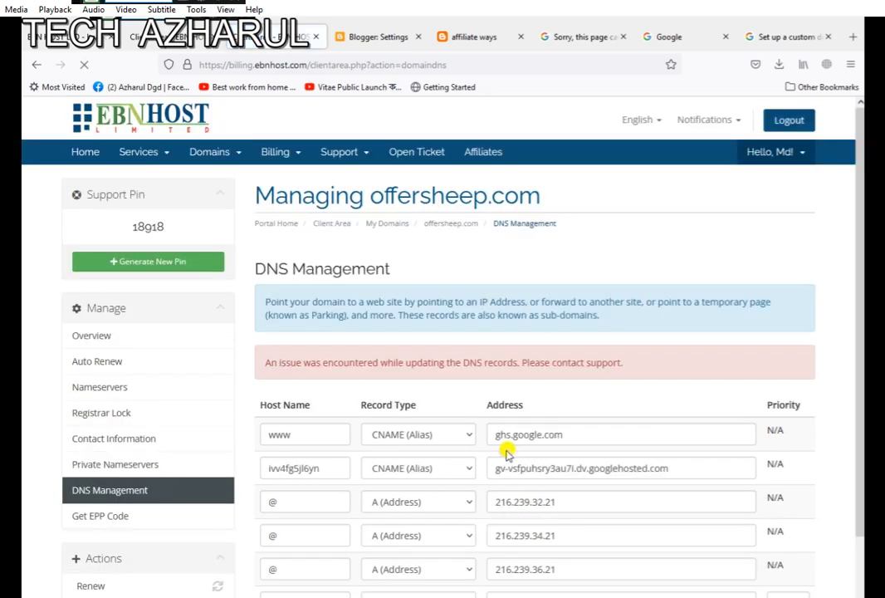
Step: Add a fourth A record for host @ using the article's IP 216.239.38.21, and save the DNS changes
scroll(510, 452, "down", 2)
left_click(302, 470)
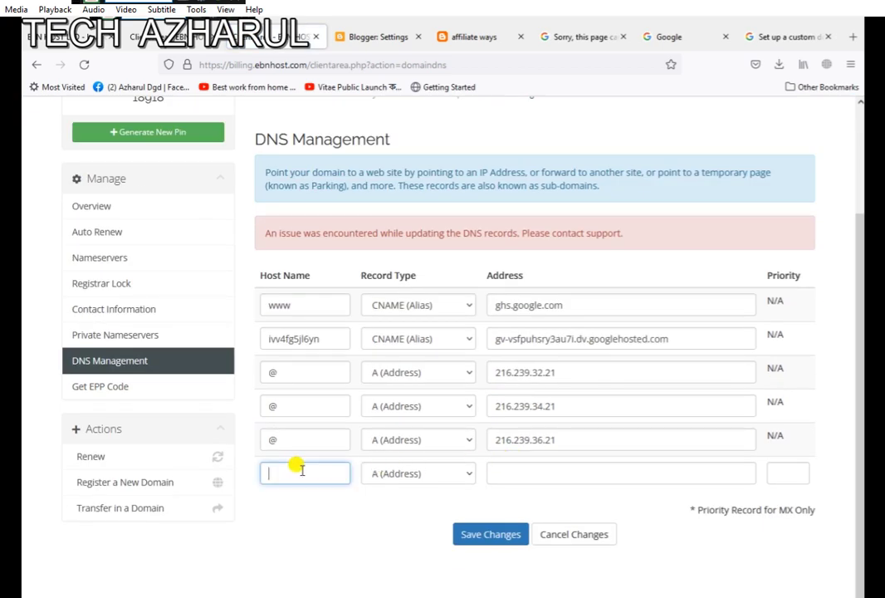
type("@")
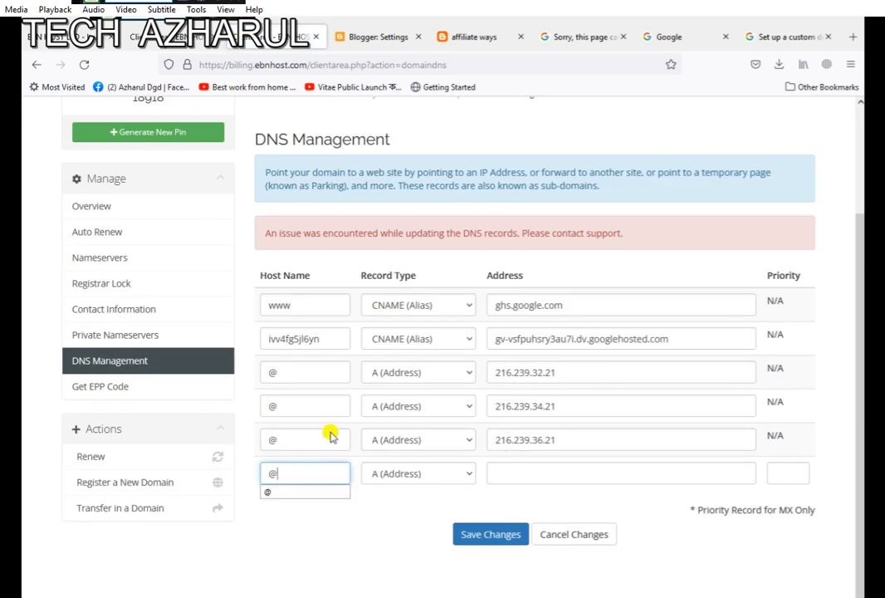
left_click(793, 36)
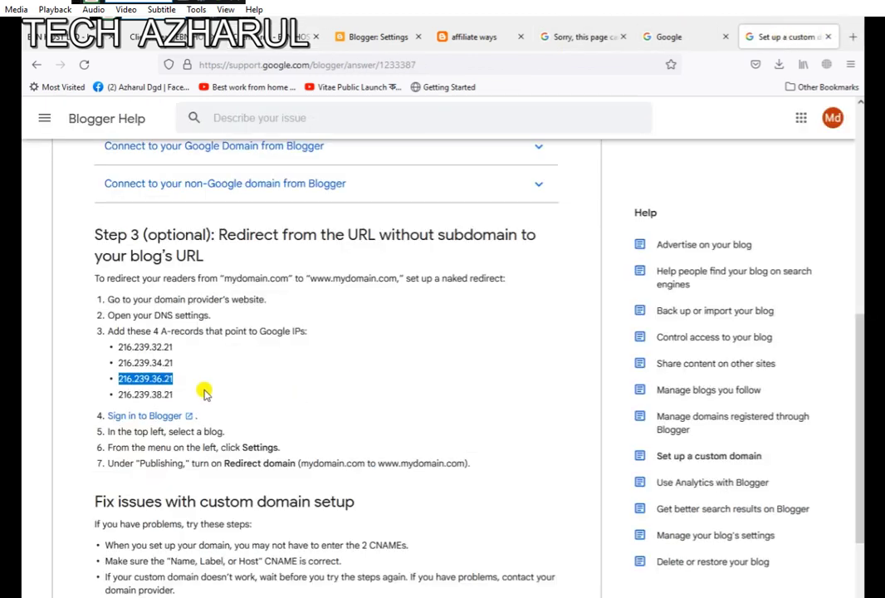
left_click(166, 392)
left_click_drag(166, 392, 122, 390)
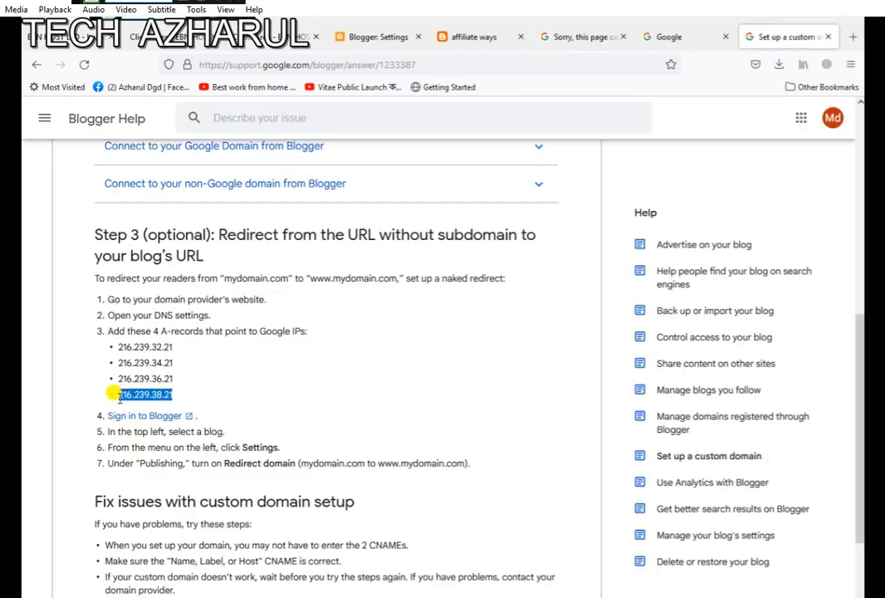
right_click(128, 388)
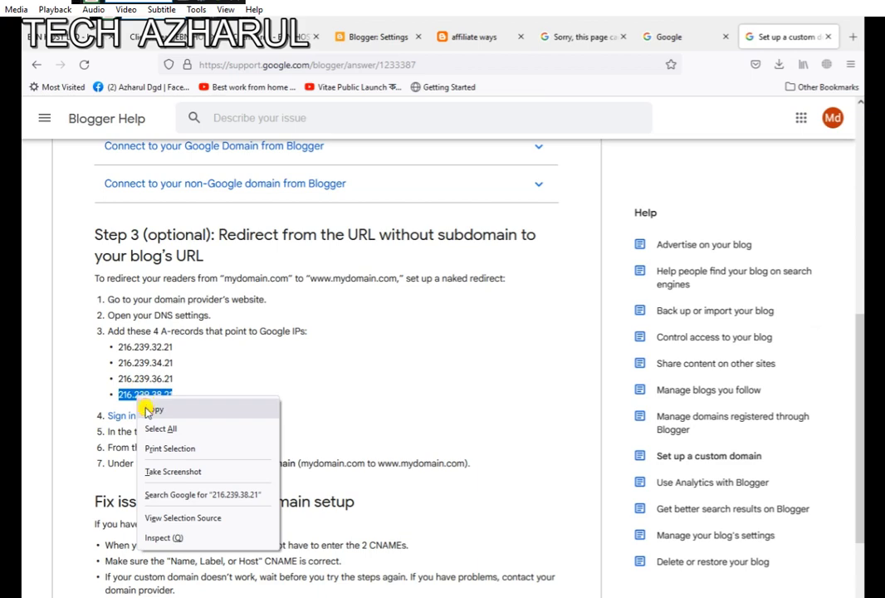
left_click(121, 328)
left_click(249, 36)
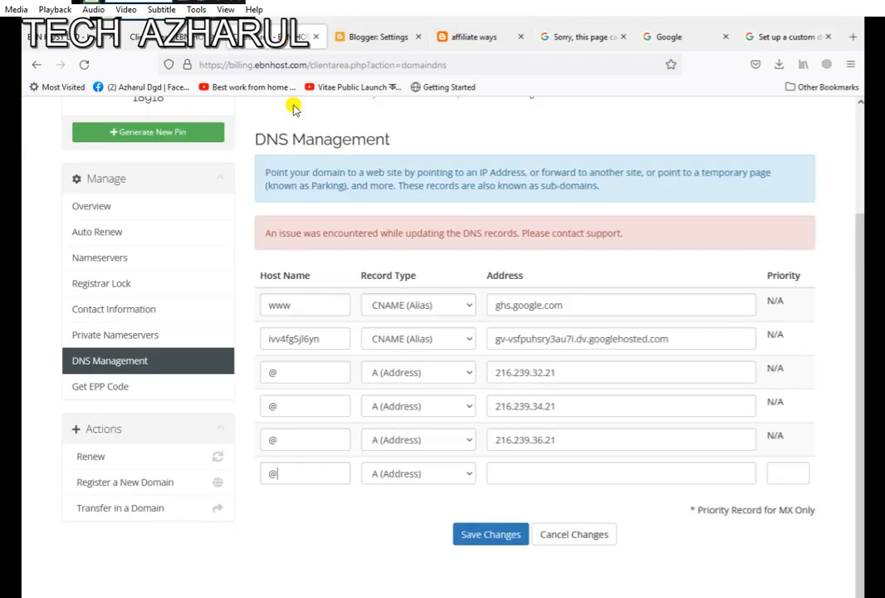
left_click(521, 467)
right_click(522, 467)
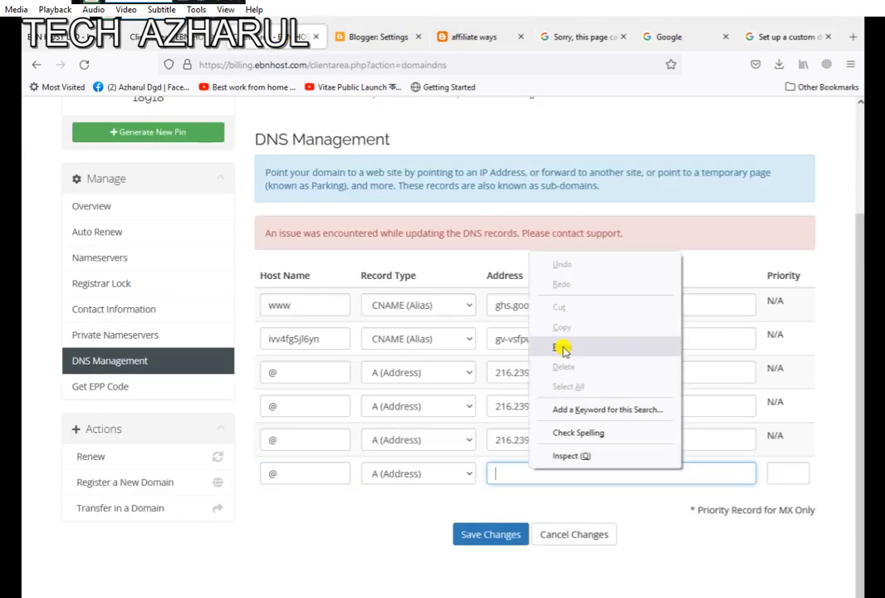
left_click(514, 345)
left_click(494, 535)
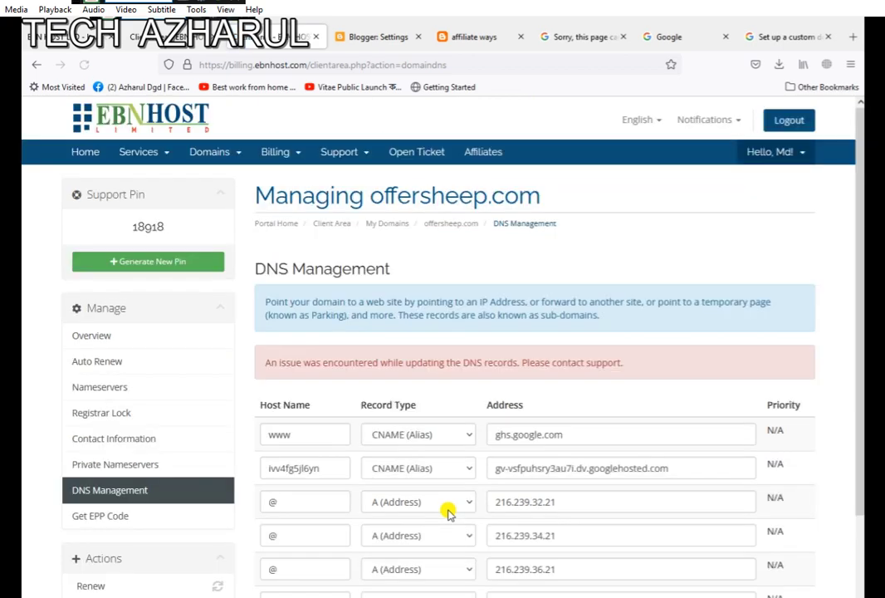
scroll(448, 515, "down", 3)
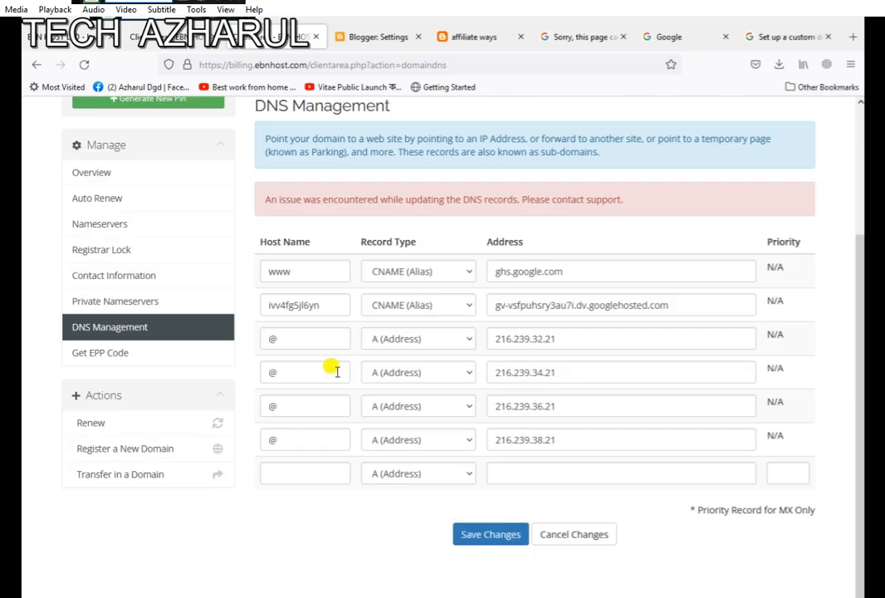
left_click(359, 36)
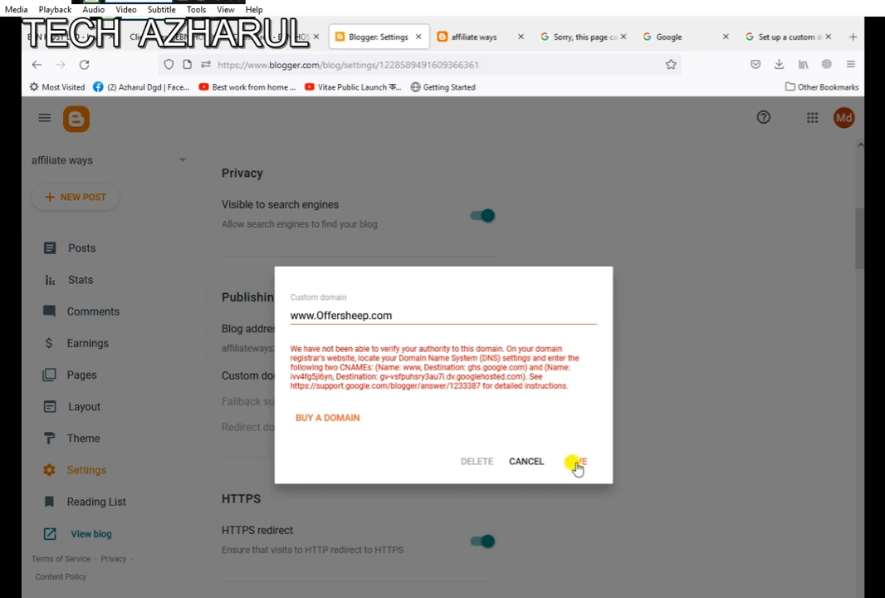
left_click(577, 461)
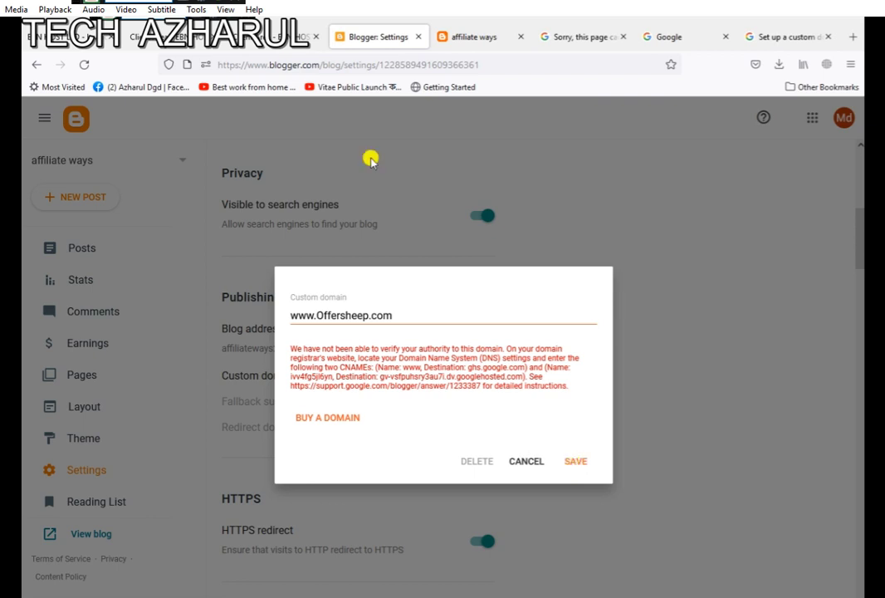
left_click(250, 37)
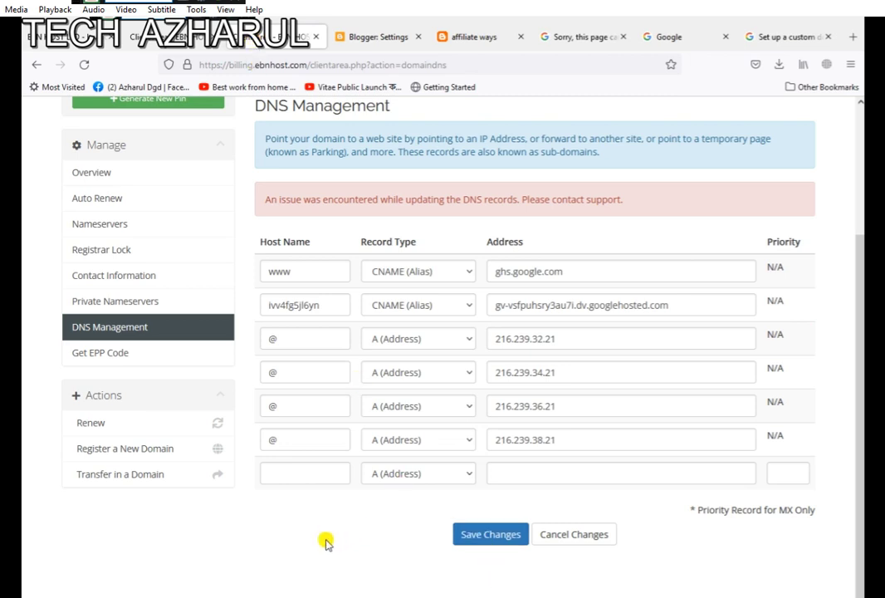
scroll(325, 542, "up", 4)
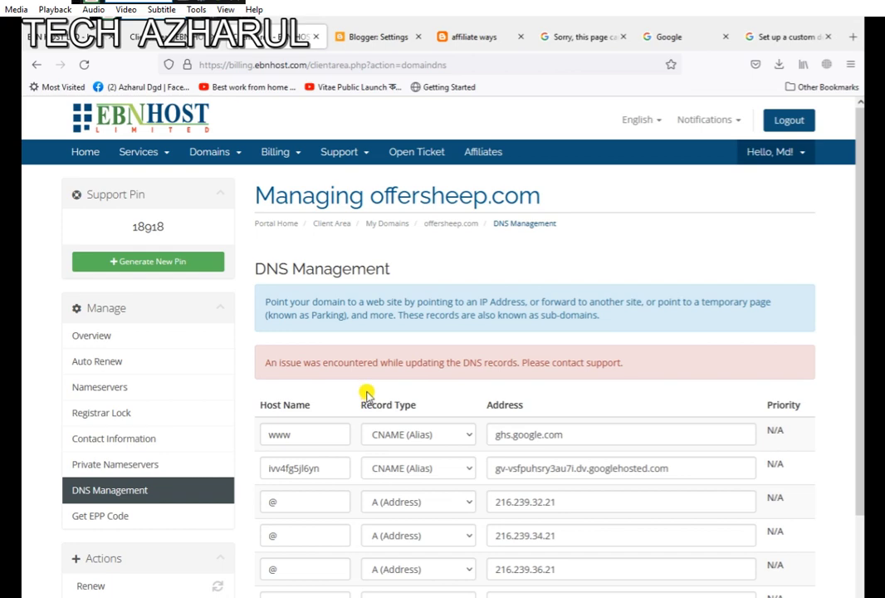
scroll(525, 374, "down", 2)
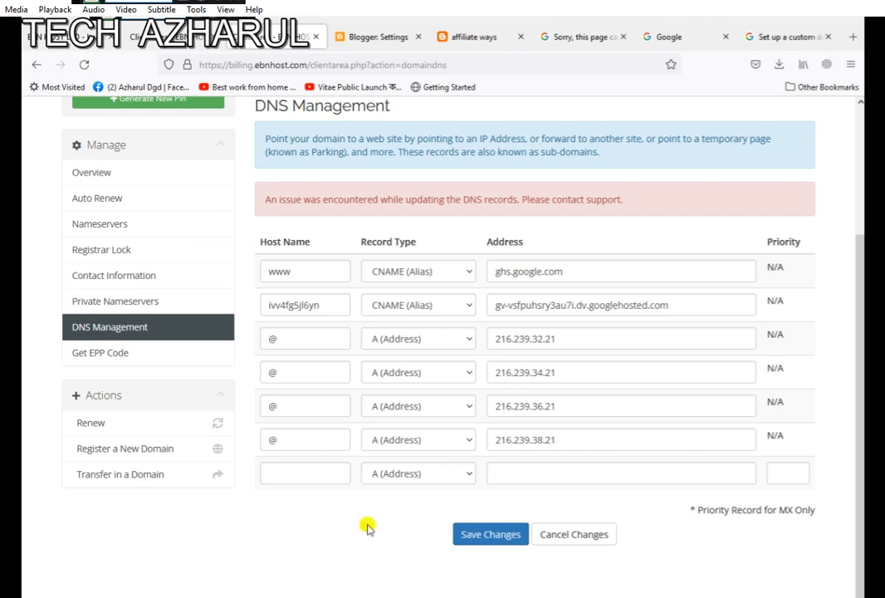
scroll(349, 527, "up", 2)
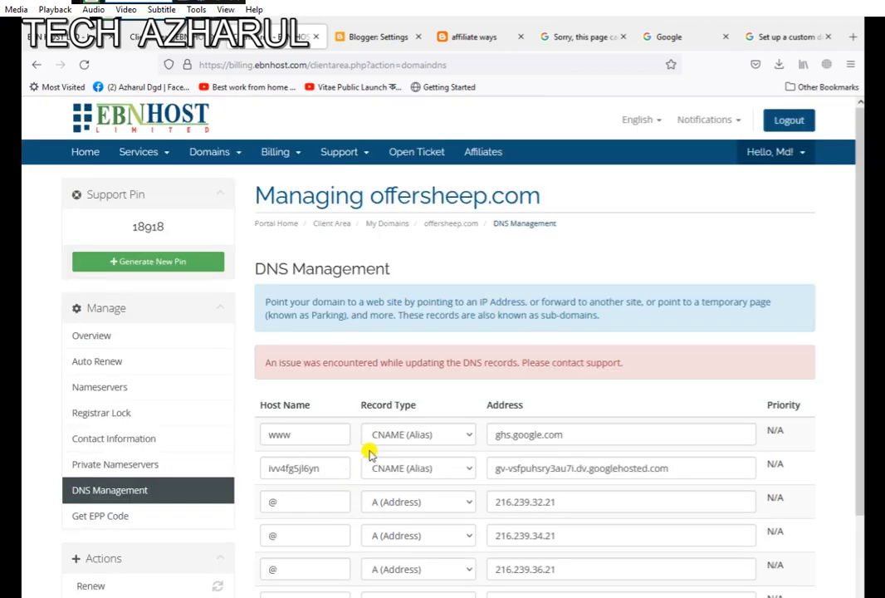
scroll(369, 453, "down", 2)
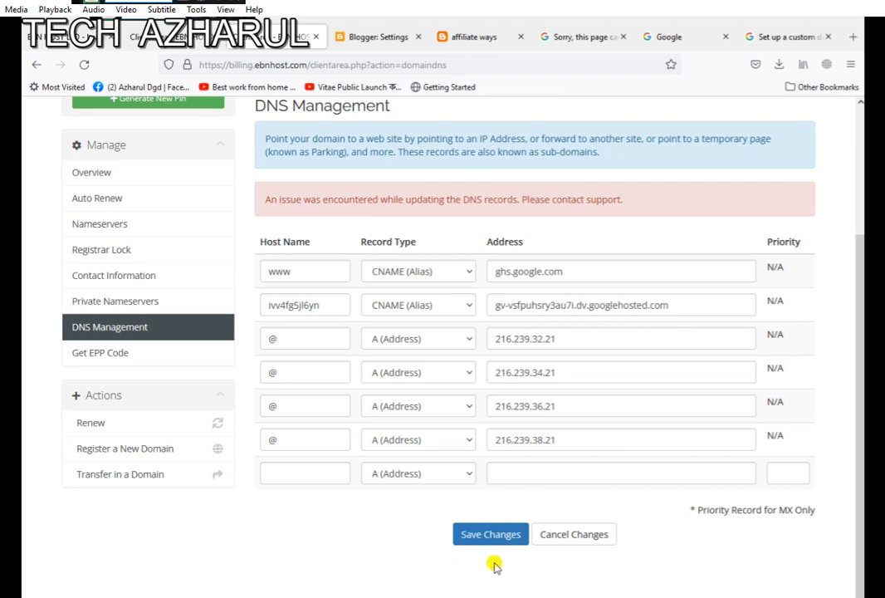
left_click(375, 36)
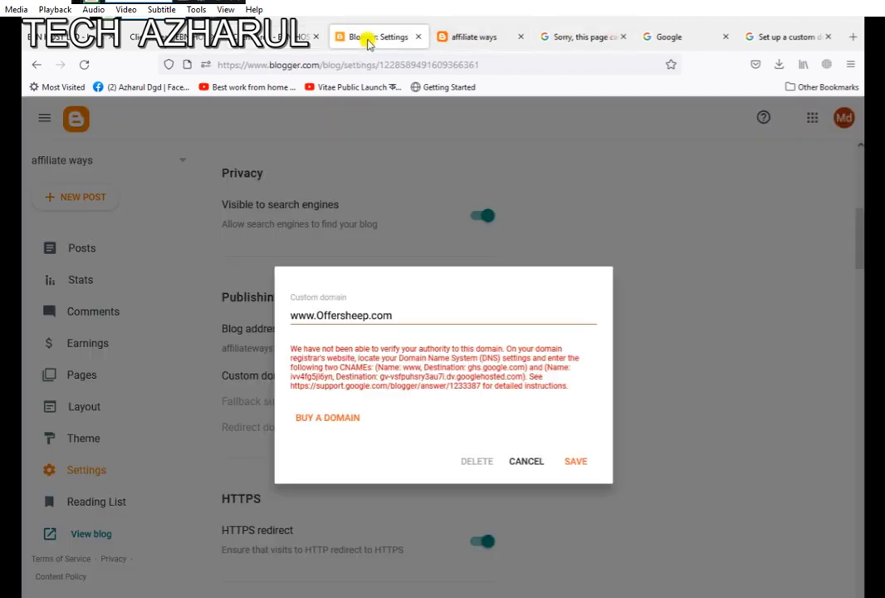
left_click(573, 466)
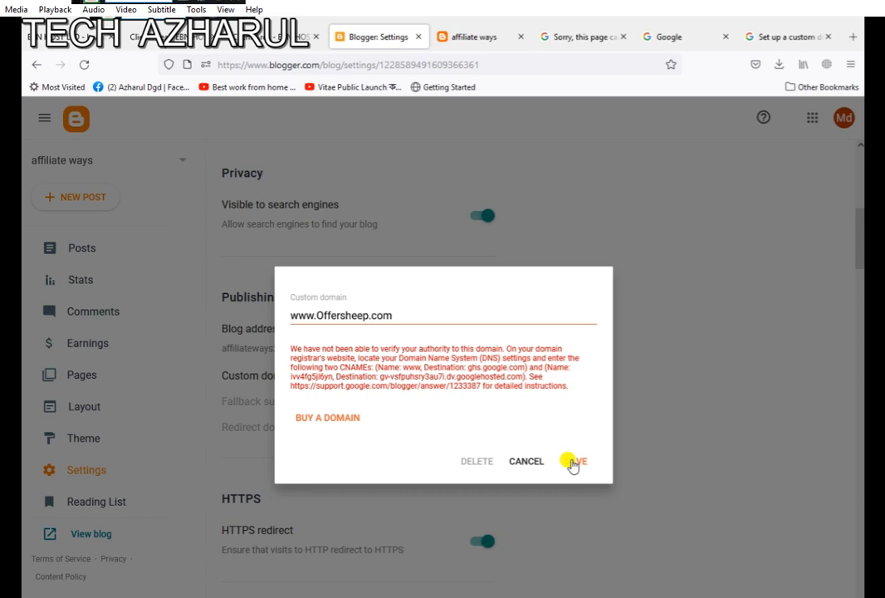
left_click(573, 464)
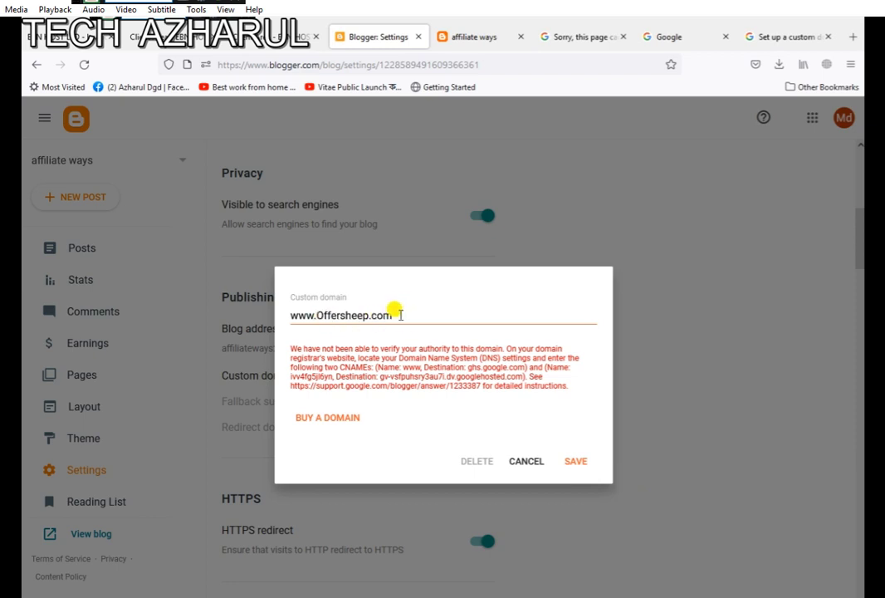
Step: Compare the custom domain and the two CNAMEs Blogger requests with the records in offersheep.com's DNS management
left_click_drag(395, 315, 279, 314)
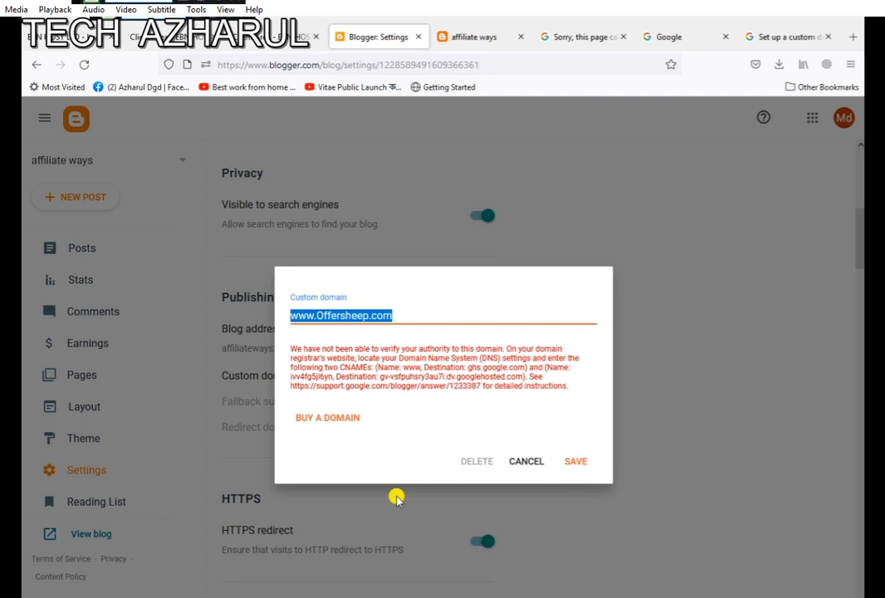
left_click(206, 37)
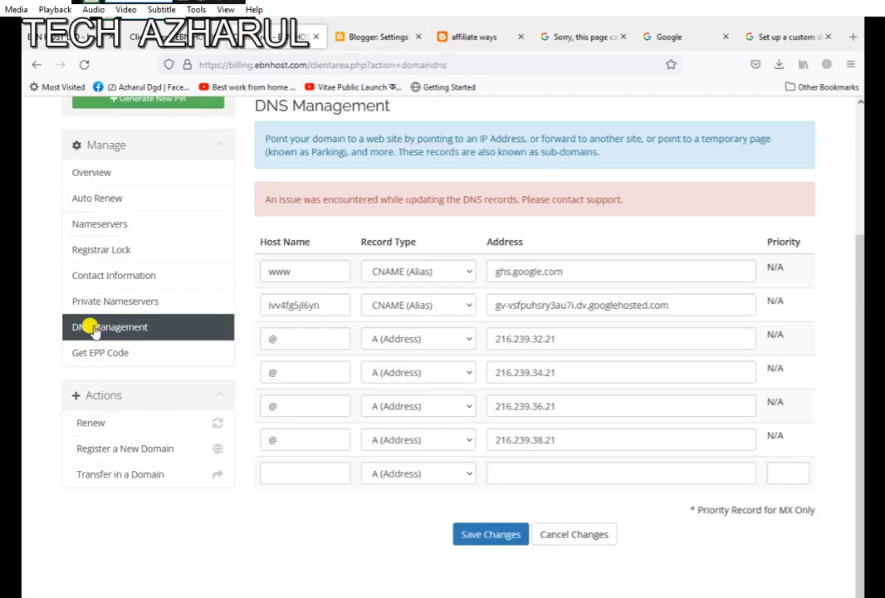
scroll(349, 217, "up", 3)
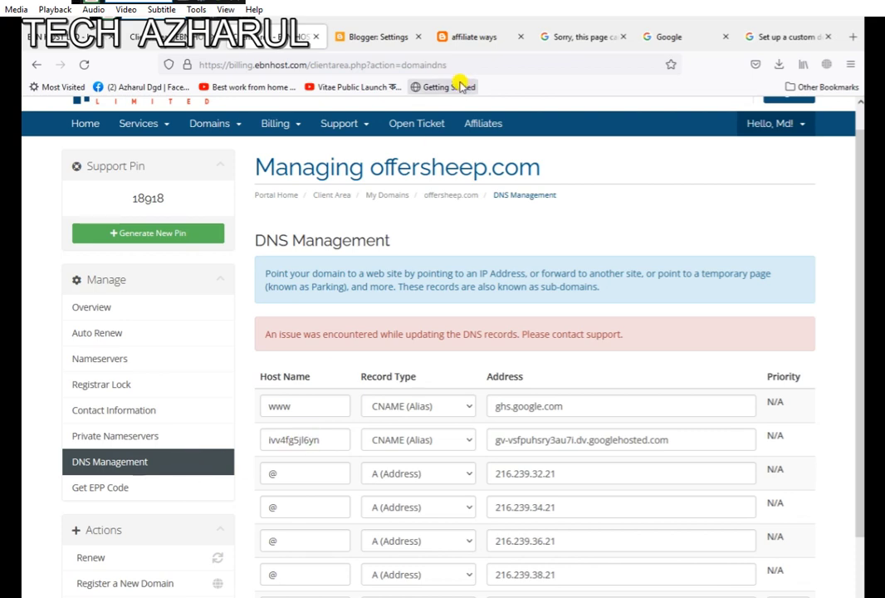
left_click(365, 39)
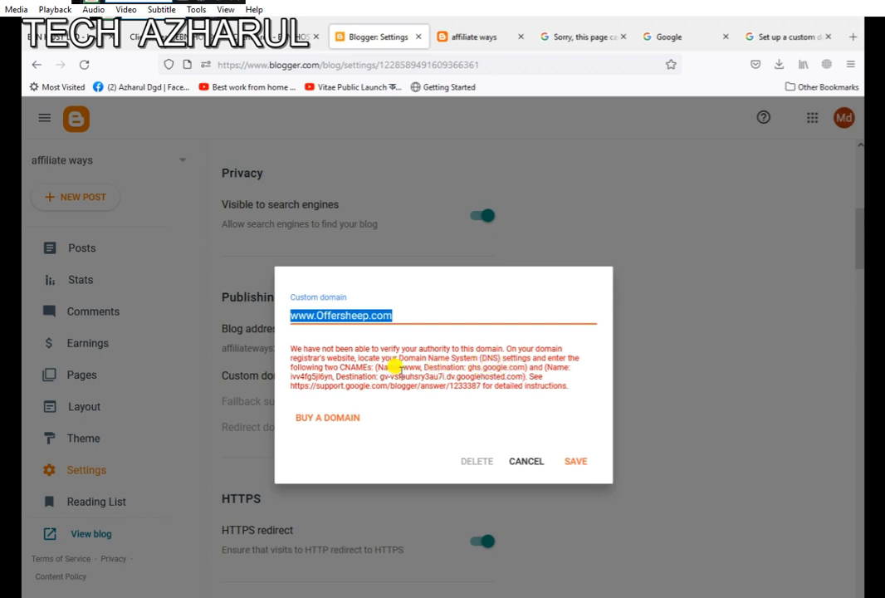
left_click(222, 38)
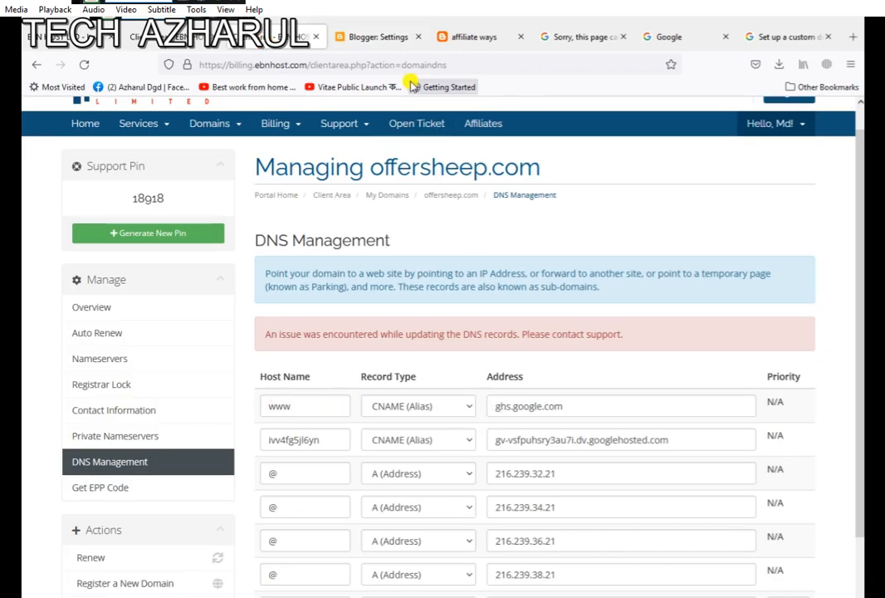
left_click(369, 35)
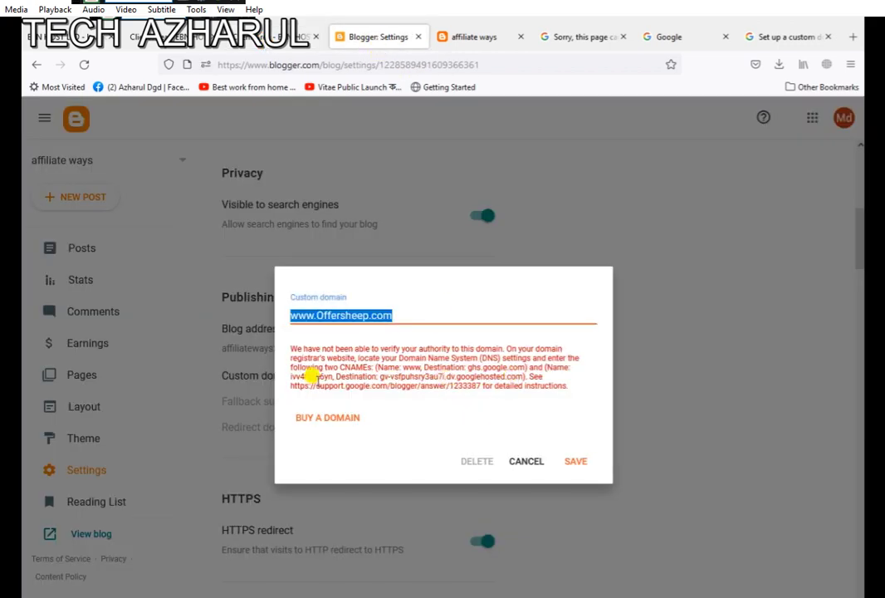
left_click(249, 35)
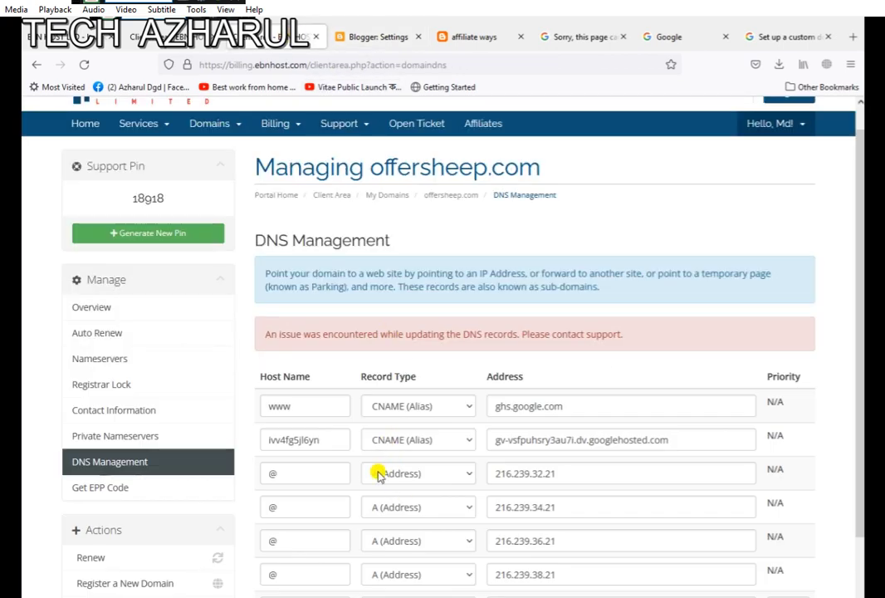
left_click(371, 39)
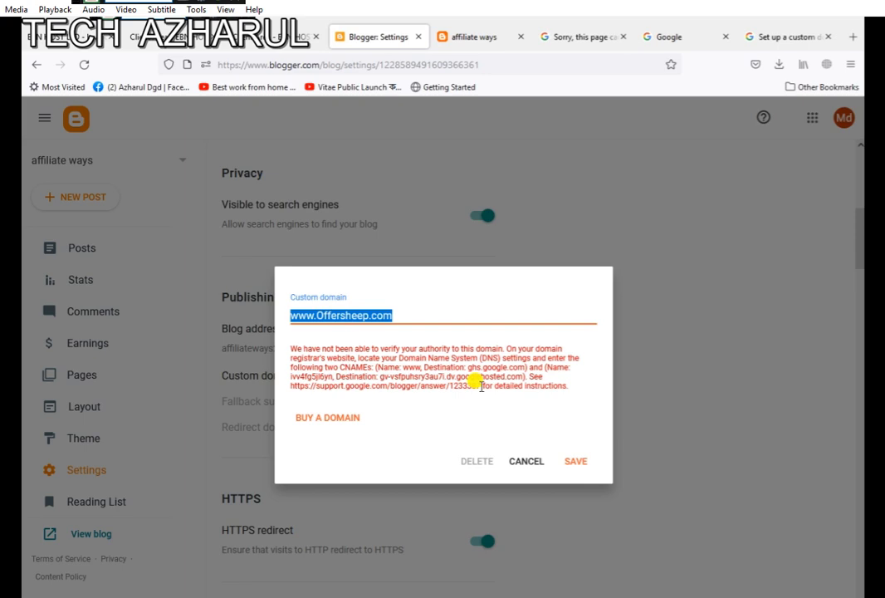
Step: Check the four Google A-record IPs in the Blogger Help article and resave offersheep.com's DNS records at EBN Host
left_click(767, 38)
scroll(50, 416, "down", 2)
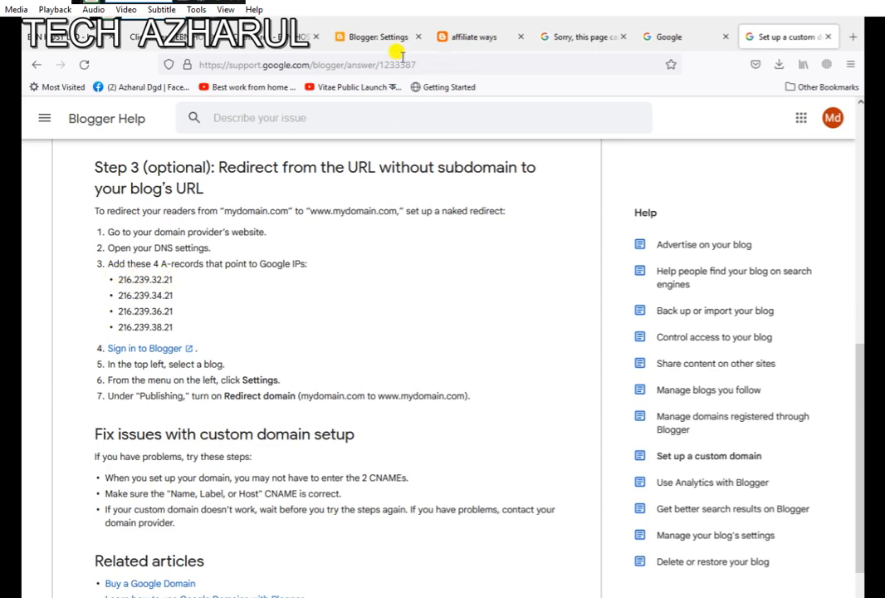
left_click(286, 37)
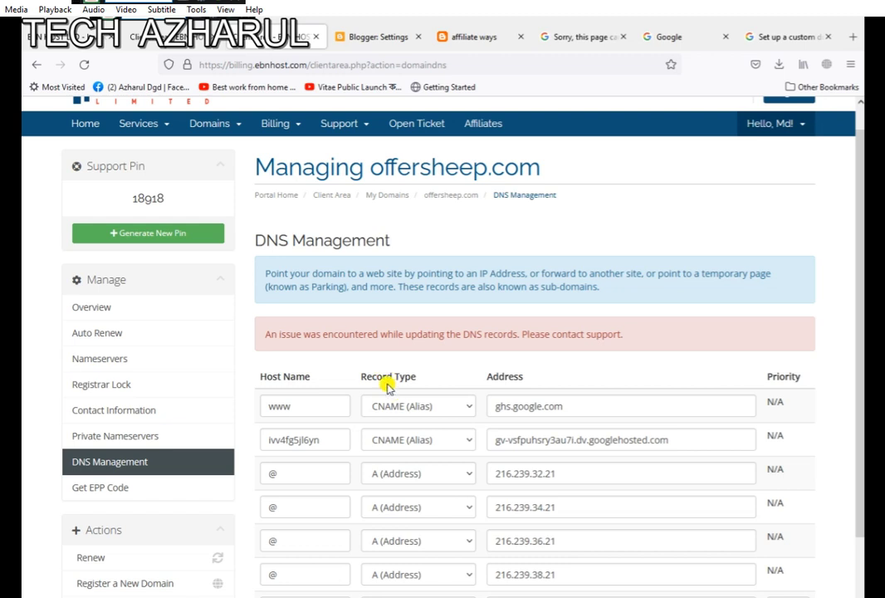
scroll(407, 429, "down", 3)
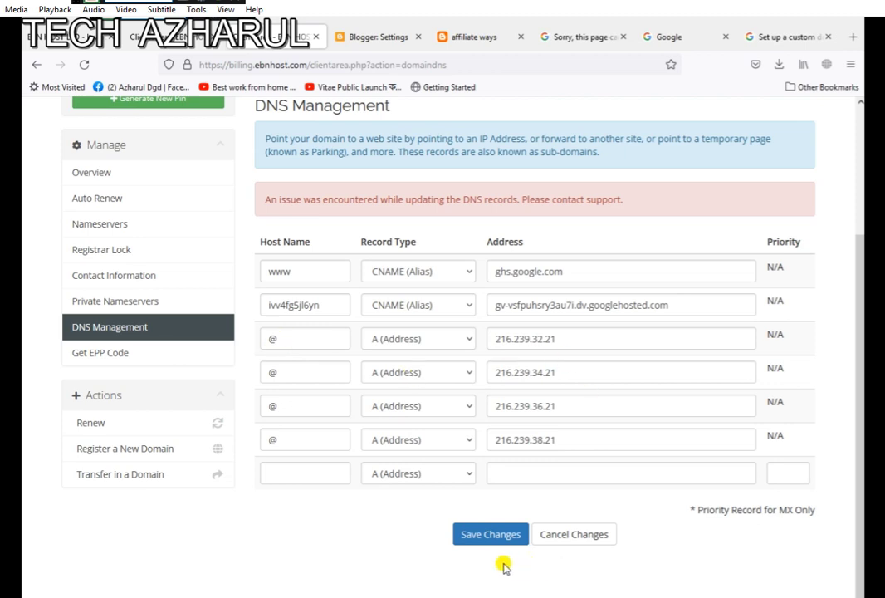
left_click(478, 536)
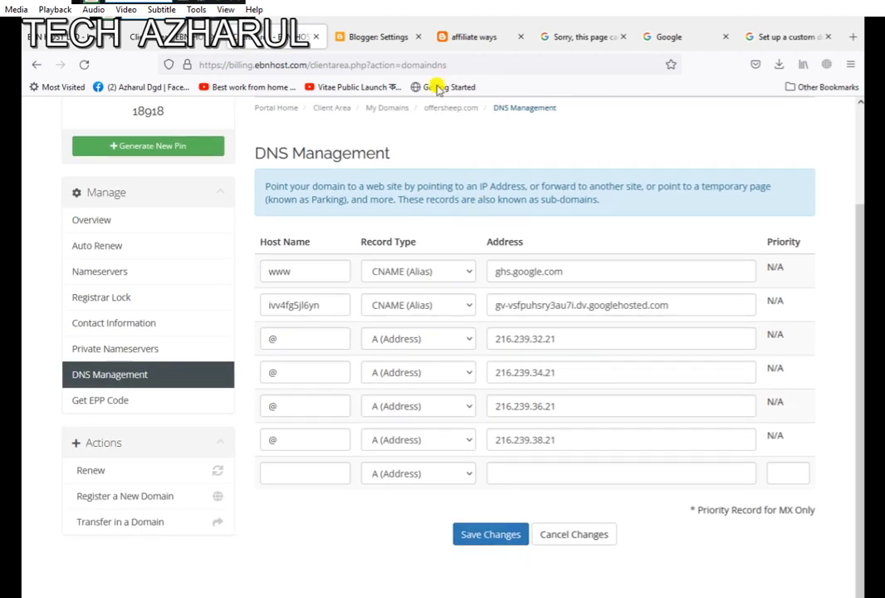
left_click(382, 37)
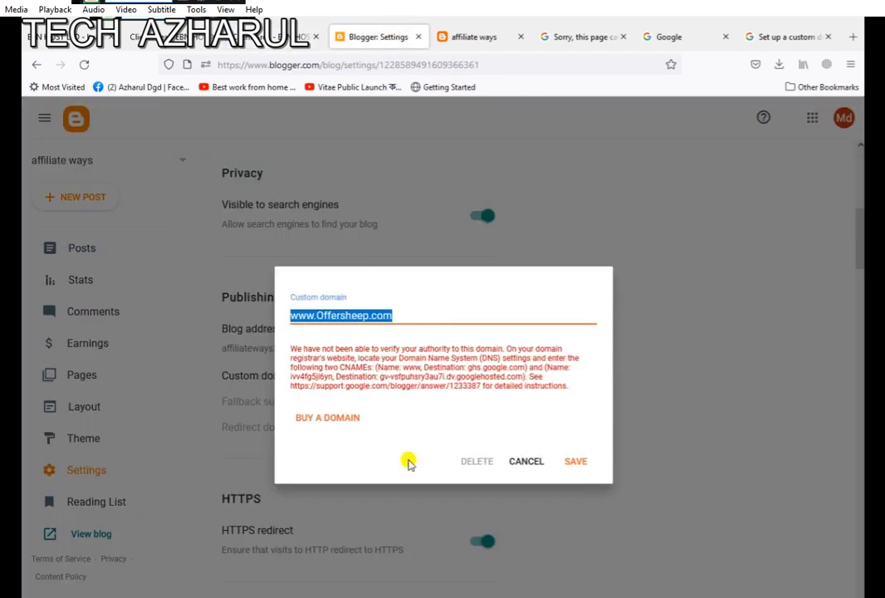
left_click(577, 463)
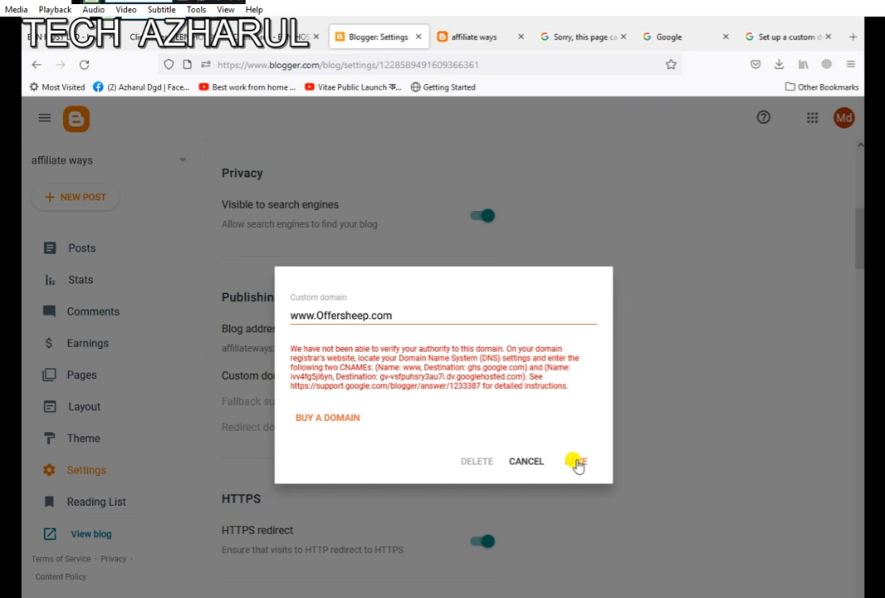
left_click(471, 38)
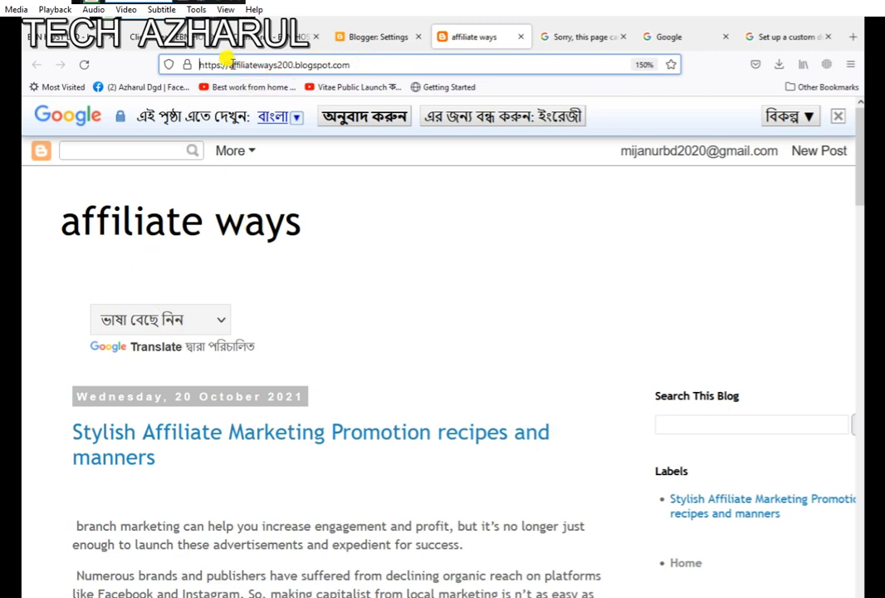
left_click(78, 61)
scroll(25, 382, "down", 10)
scroll(212, 302, "up", 10)
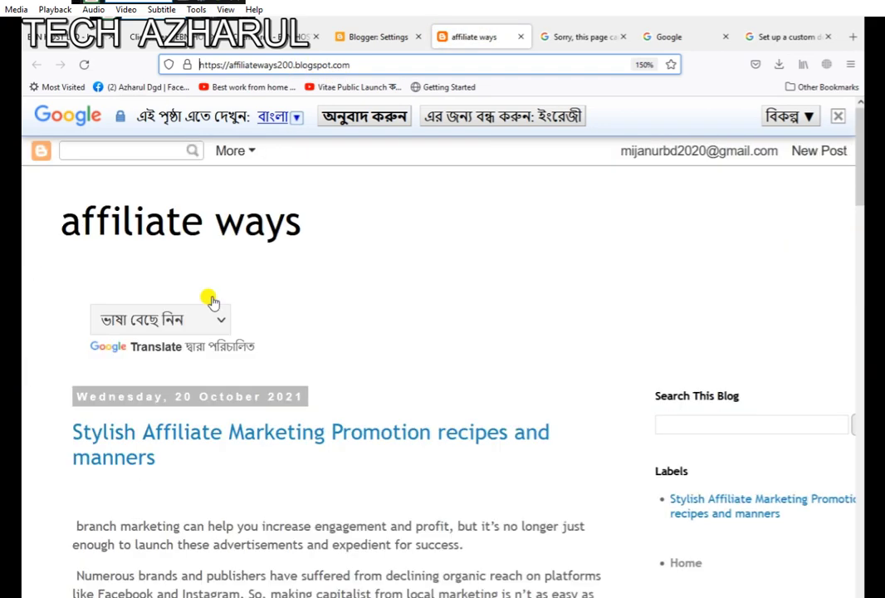
left_click(369, 38)
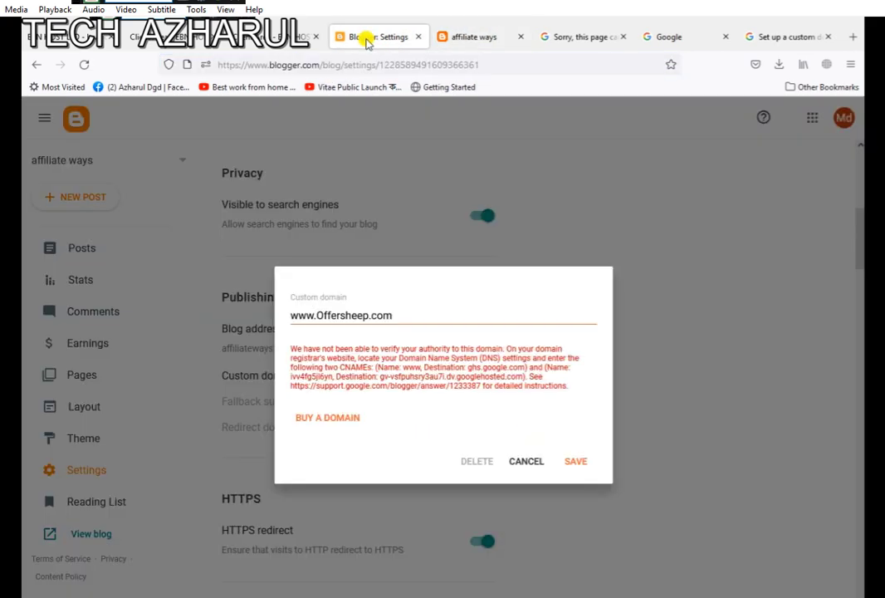
left_click(573, 462)
Step: Review the CNAME and A records in offersheep.com's DNS management at EBN Host
left_click(236, 35)
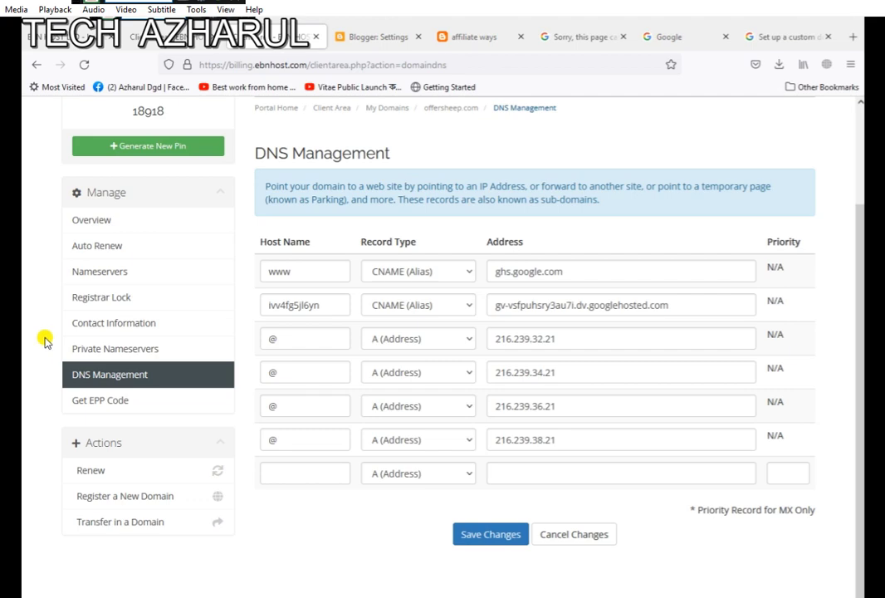
scroll(41, 362, "up", 3)
scroll(41, 362, "down", 3)
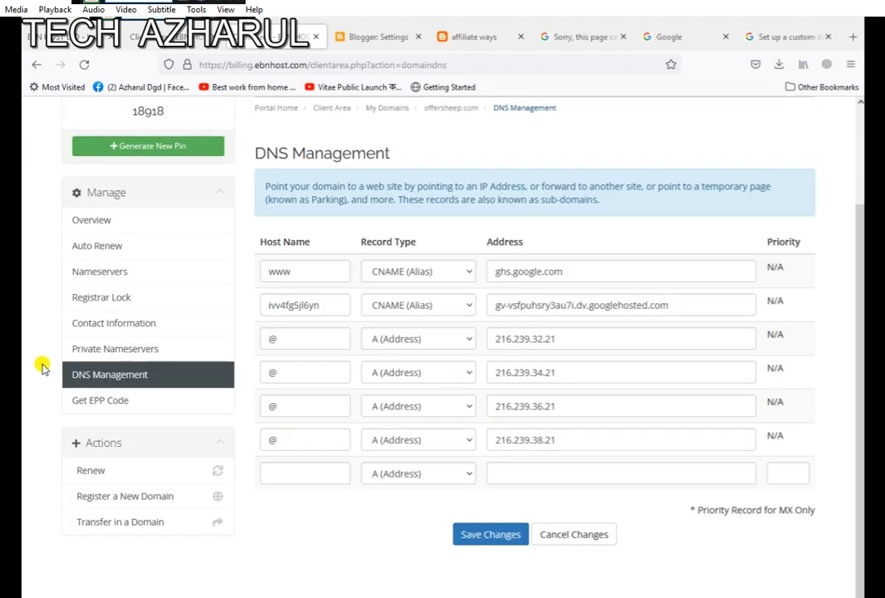
scroll(41, 366, "up", 3)
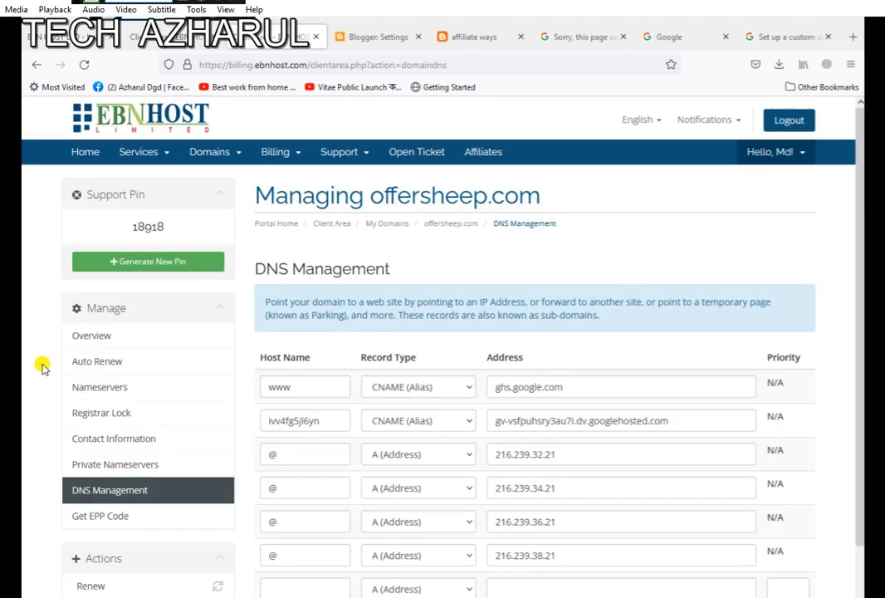
scroll(42, 366, "down", 3)
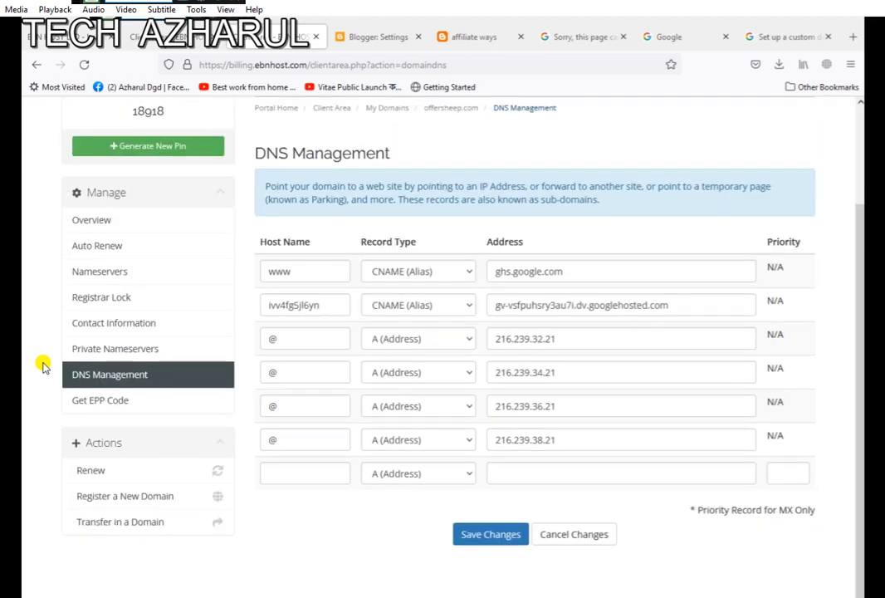
scroll(42, 366, "up", 3)
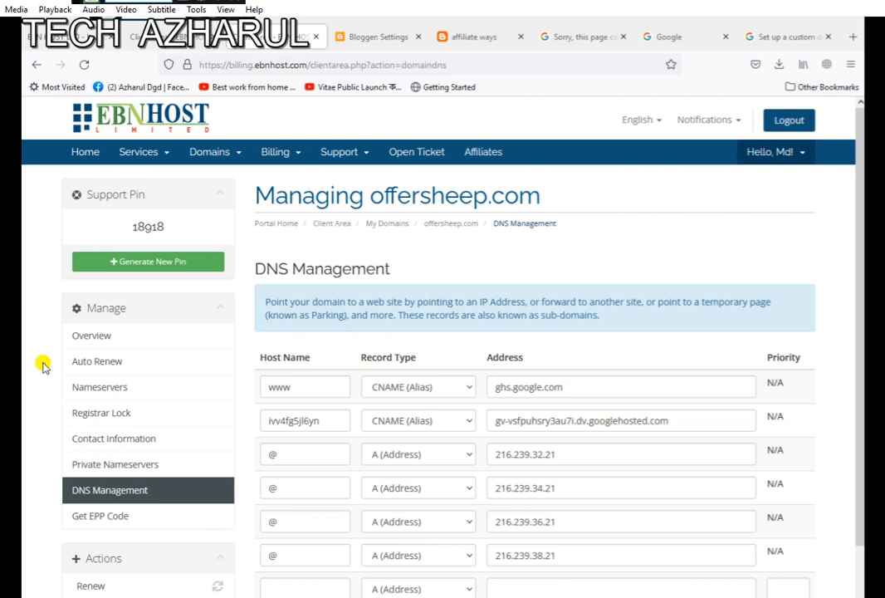
scroll(43, 365, "down", 3)
scroll(43, 366, "up", 3)
scroll(43, 366, "down", 3)
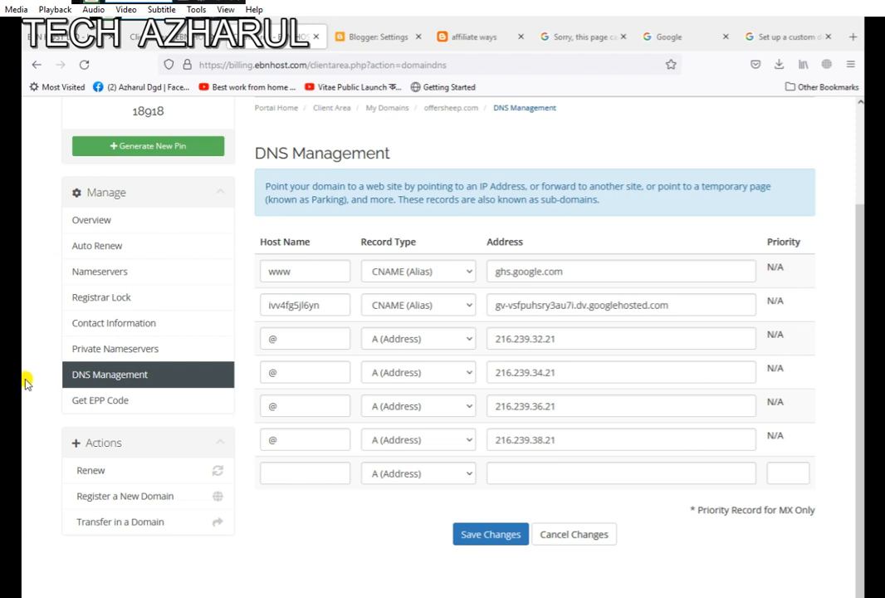
scroll(25, 383, "up", 3)
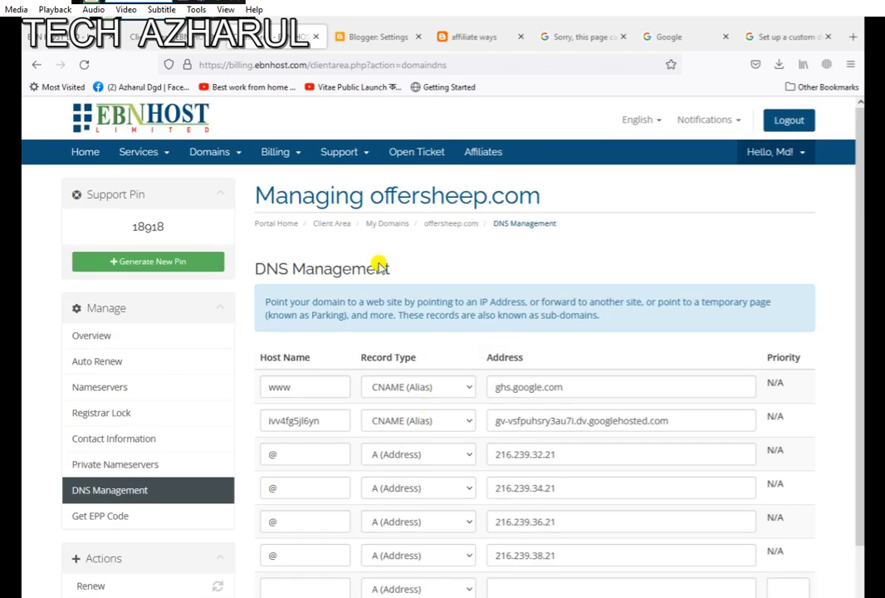
Step: Look over the Offersheep.com hosting product details at EBN Host, and return to Blogger's custom domain settings
left_click(134, 38)
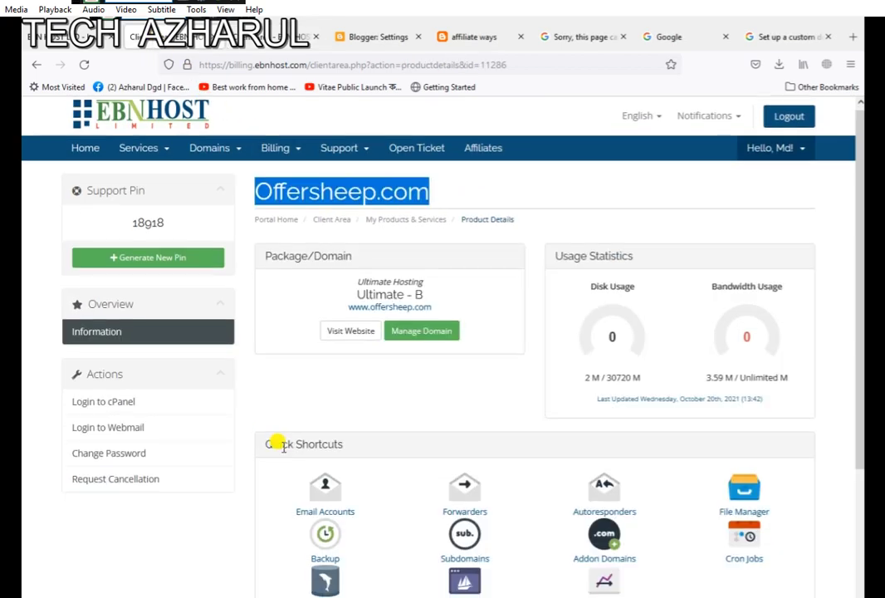
scroll(283, 446, "down", 3)
scroll(285, 462, "up", 3)
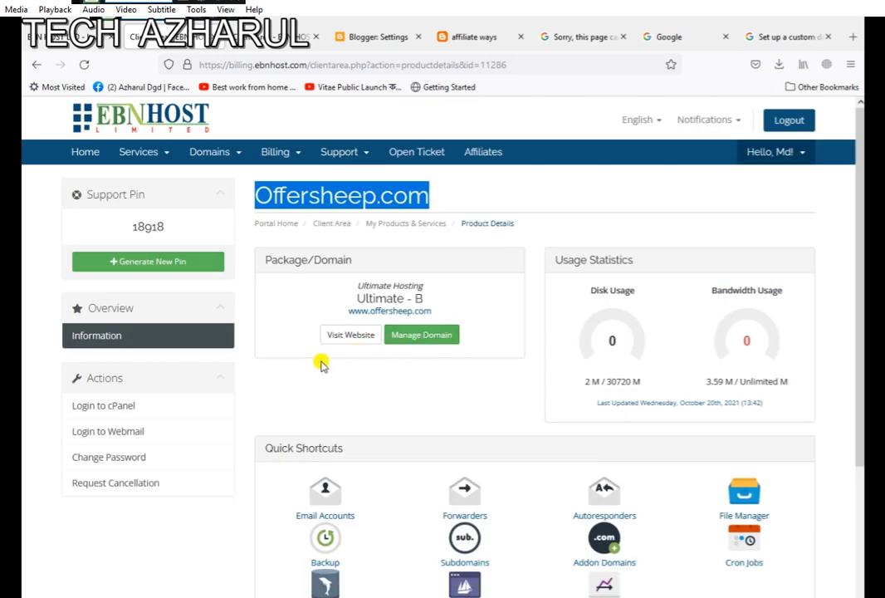
scroll(307, 390, "down", 3)
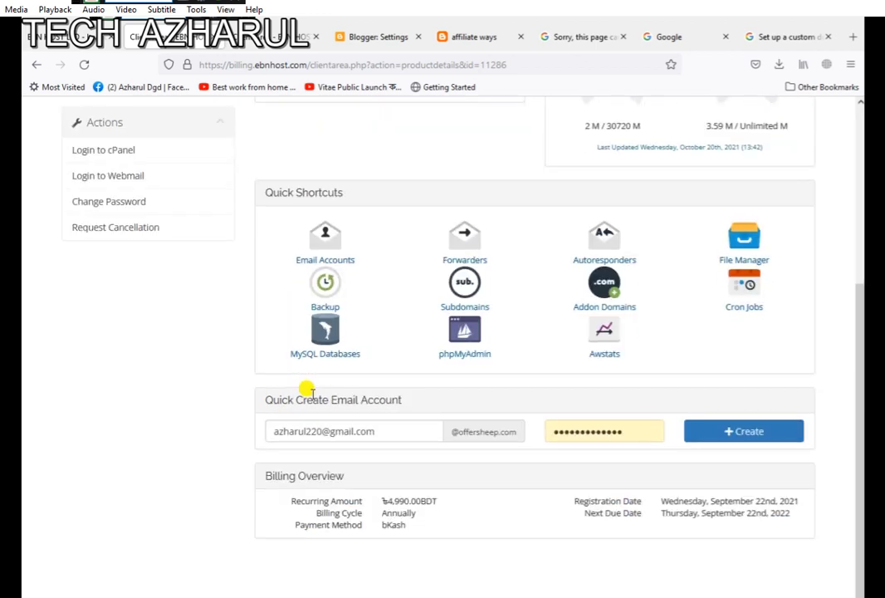
scroll(311, 393, "up", 3)
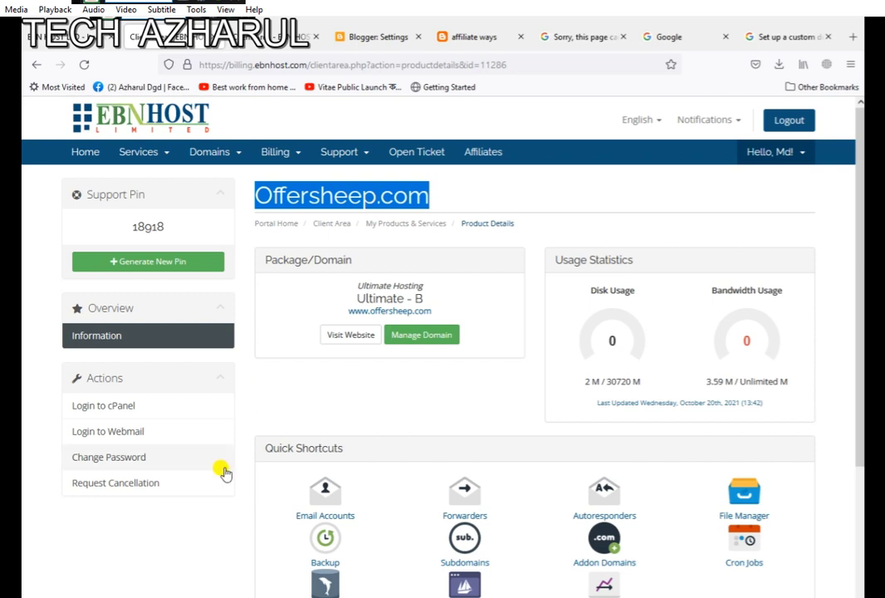
left_click(253, 40)
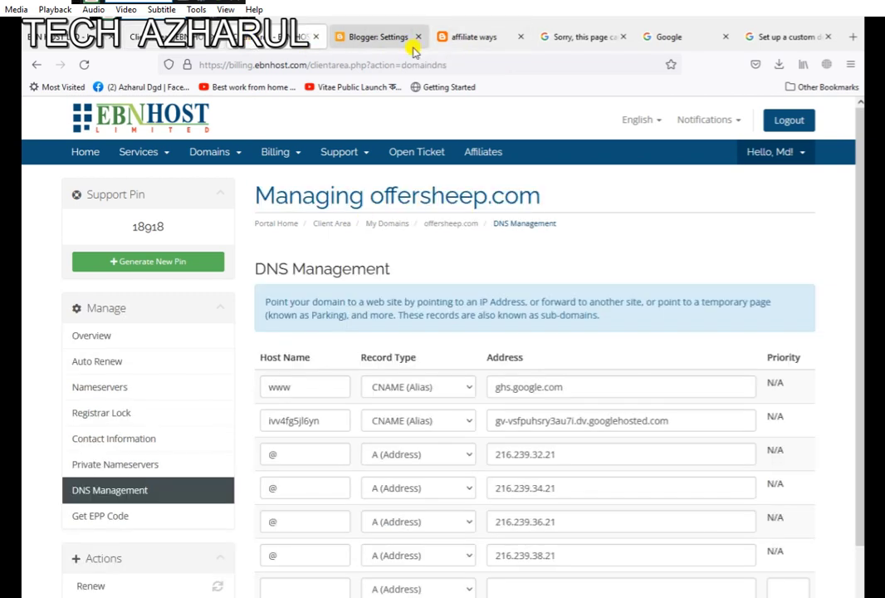
left_click(388, 37)
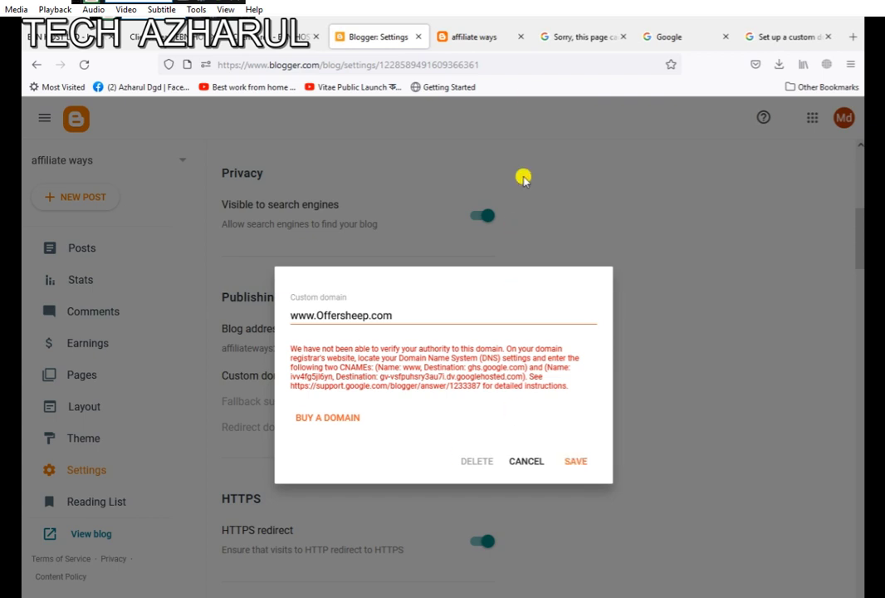
Step: Look through the published affiliate marketing post on the live affiliate ways blog at its blogspot.com address
left_click(488, 47)
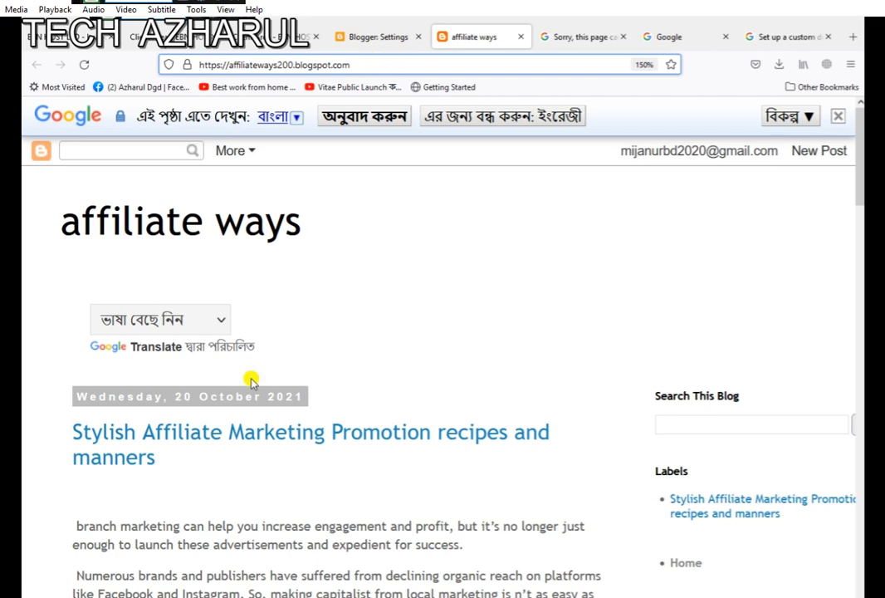
scroll(214, 438, "down", 1)
scroll(214, 438, "down", 15)
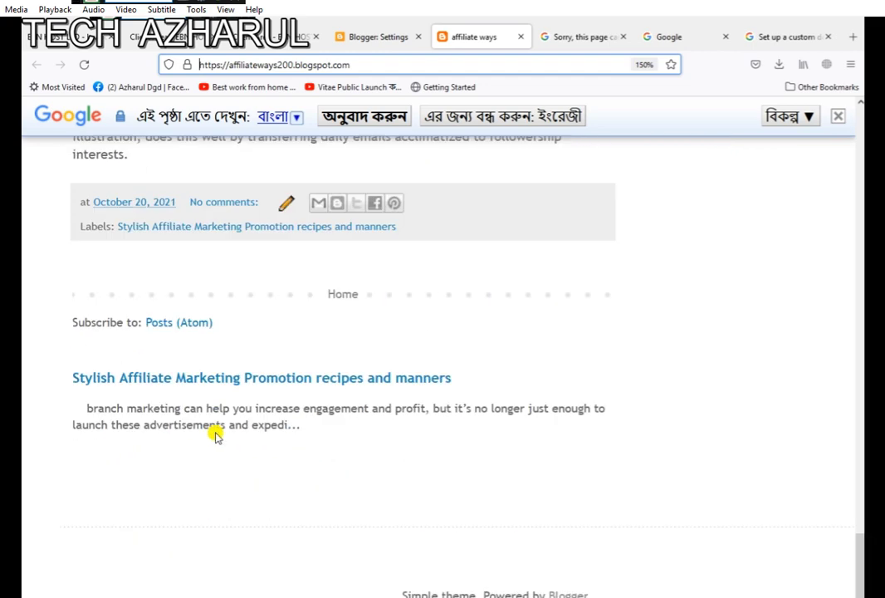
scroll(215, 439, "up", 8)
scroll(214, 438, "up", 10)
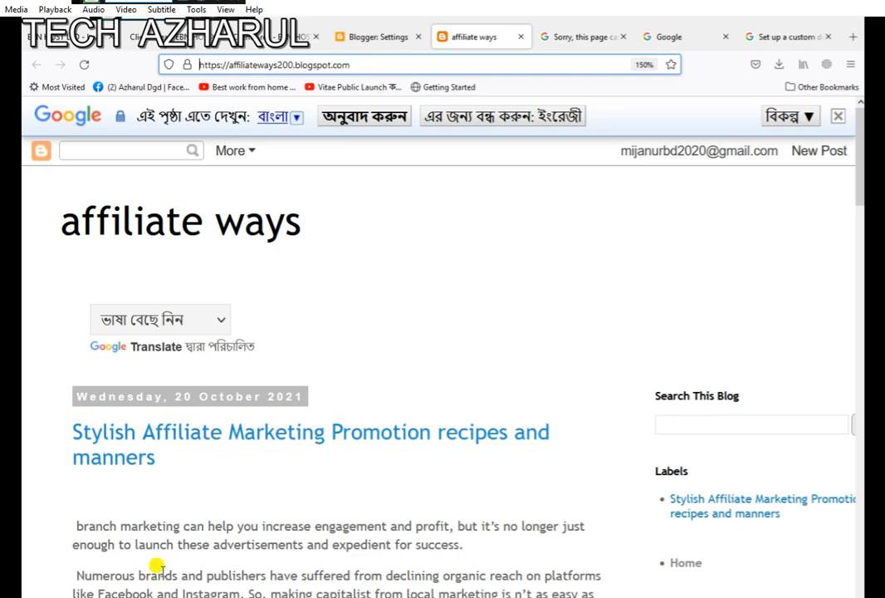
scroll(161, 567, "down", 5)
scroll(257, 448, "down", 10)
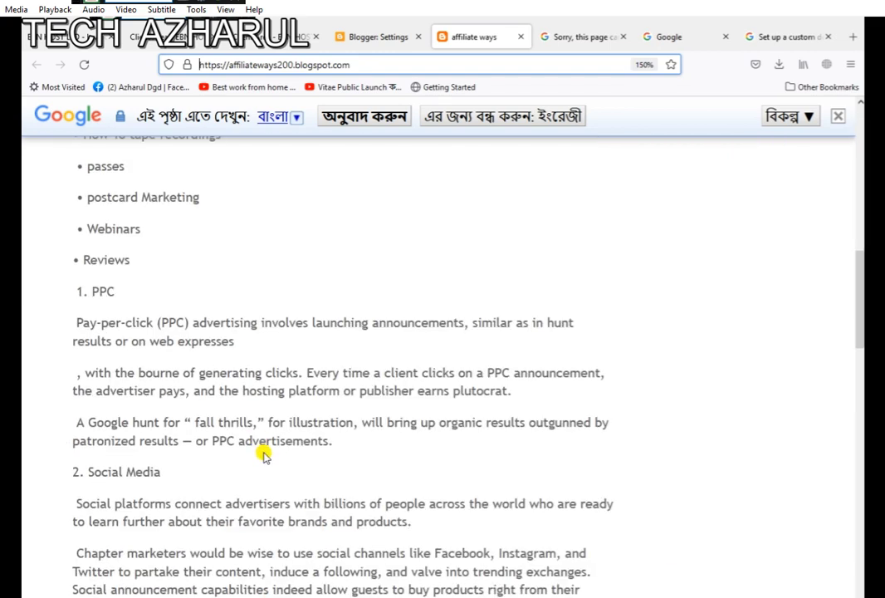
scroll(264, 456, "down", 8)
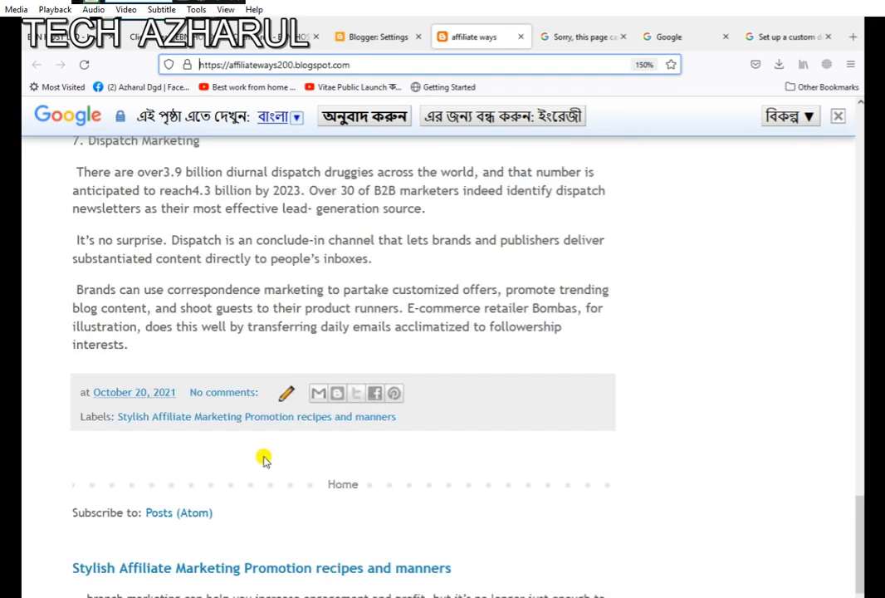
scroll(264, 458, "up", 10)
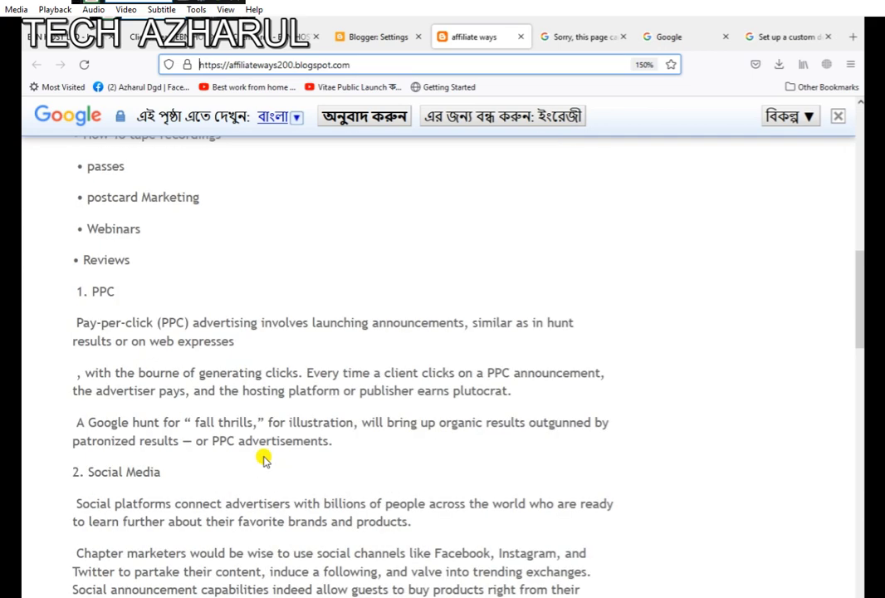
scroll(264, 458, "down", 2)
scroll(263, 458, "down", 2)
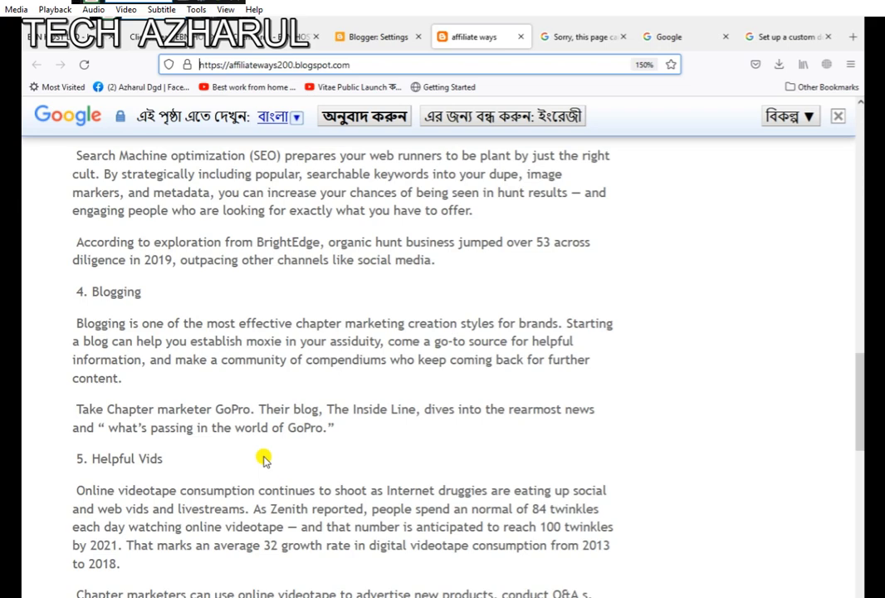
scroll(264, 458, "up", 6)
scroll(264, 458, "up", 6)
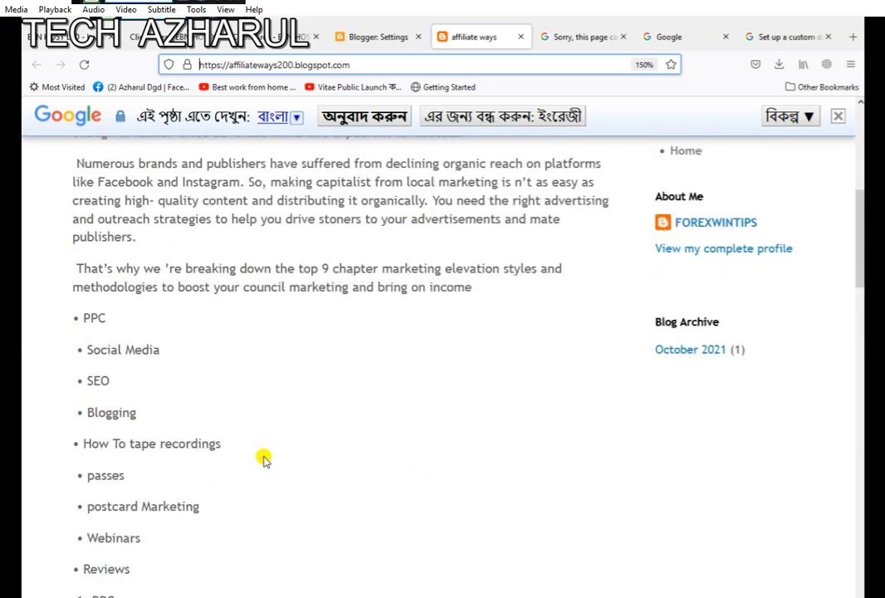
scroll(264, 458, "up", 8)
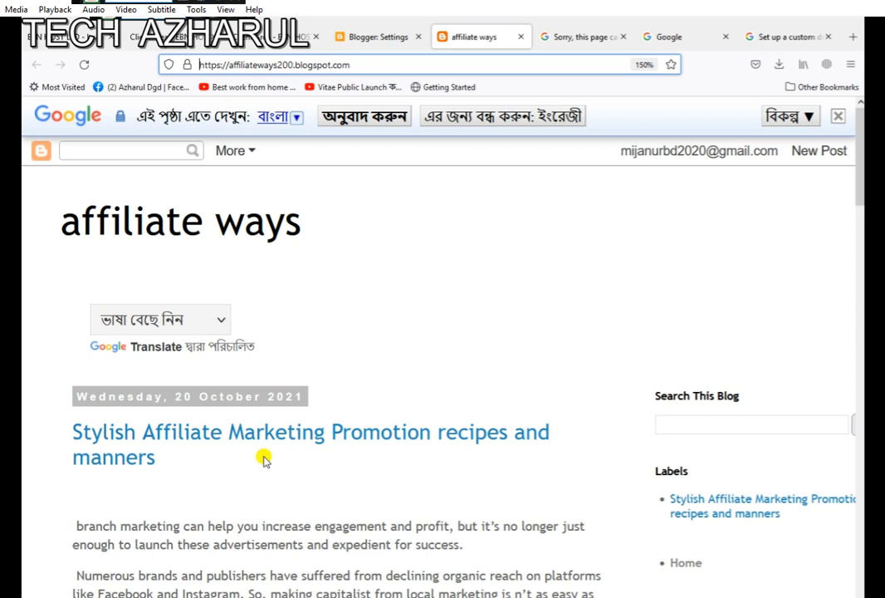
scroll(249, 469, "down", 2)
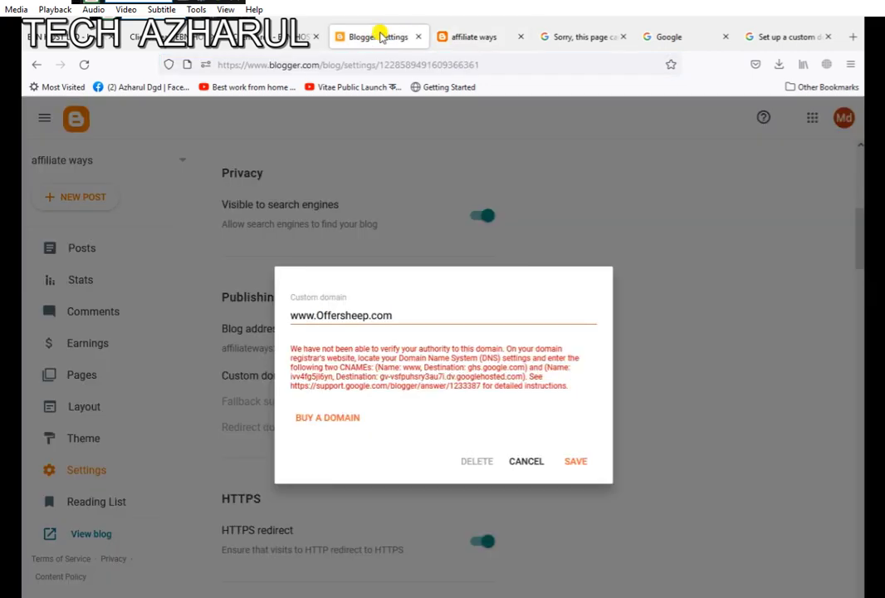
left_click(370, 36)
left_click(573, 464)
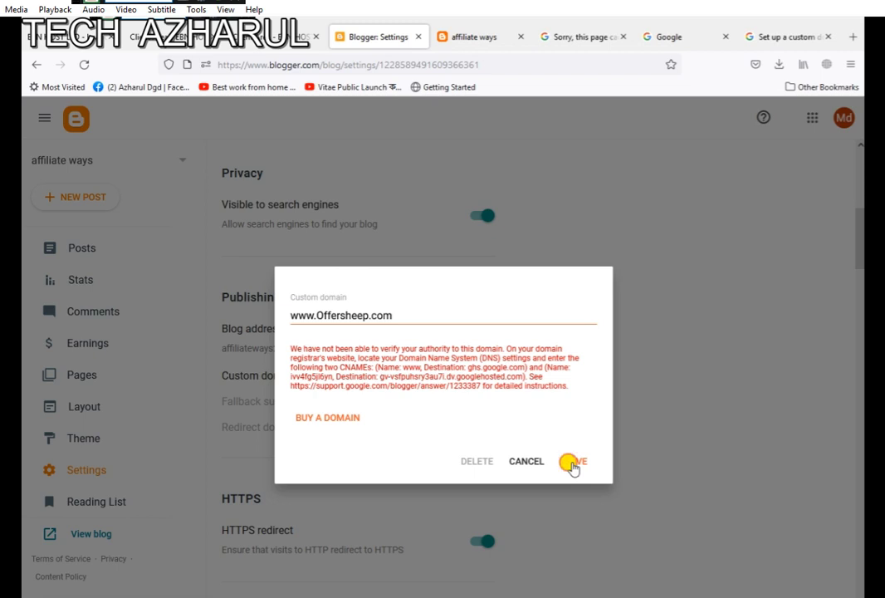
left_click(573, 465)
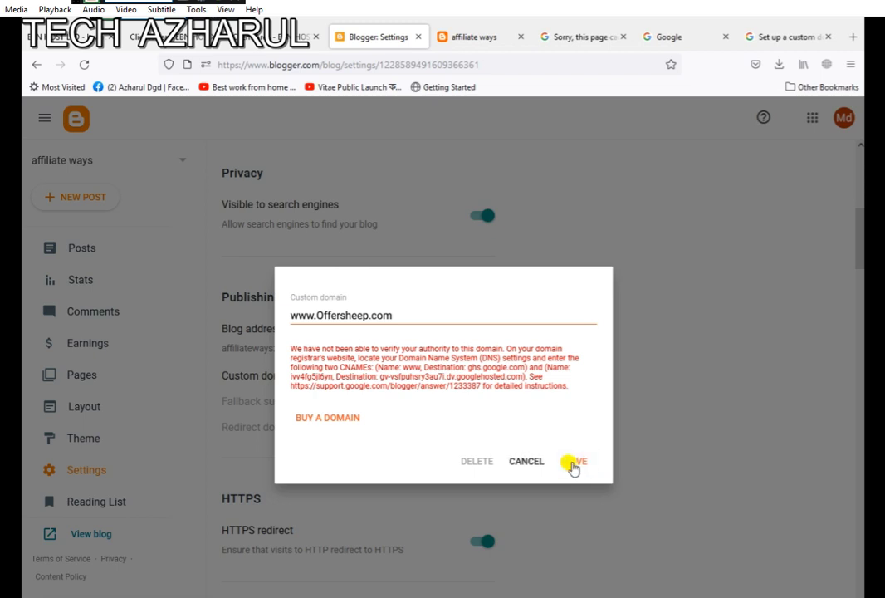